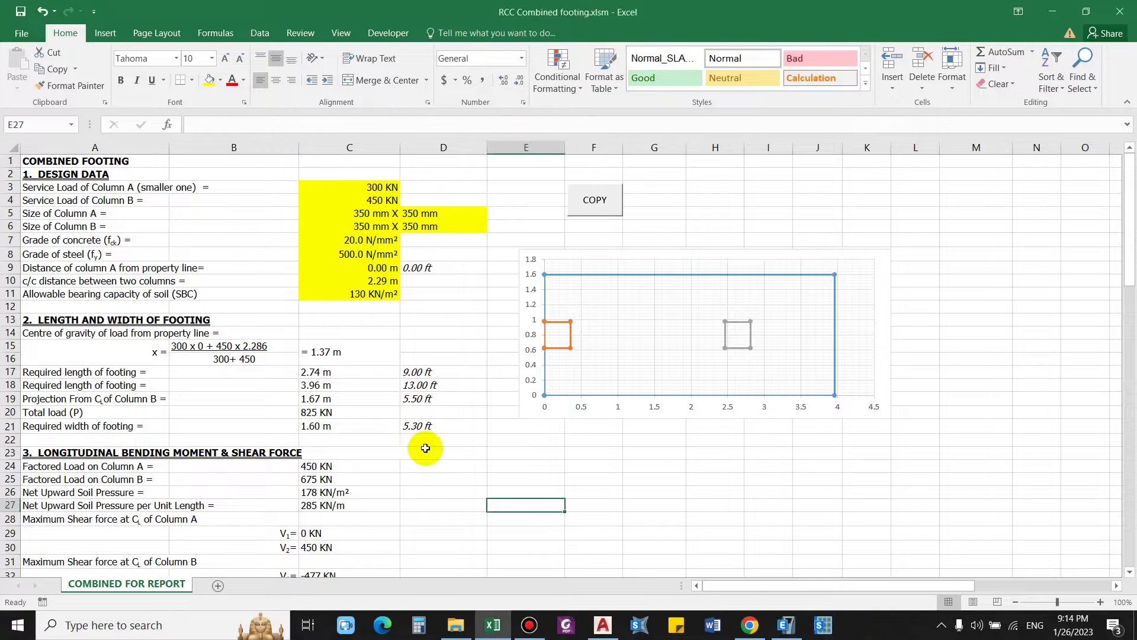
# - Review the combined footing sheet from the design data down to the summary, including the footing layout chart
pyautogui.click(466, 466)
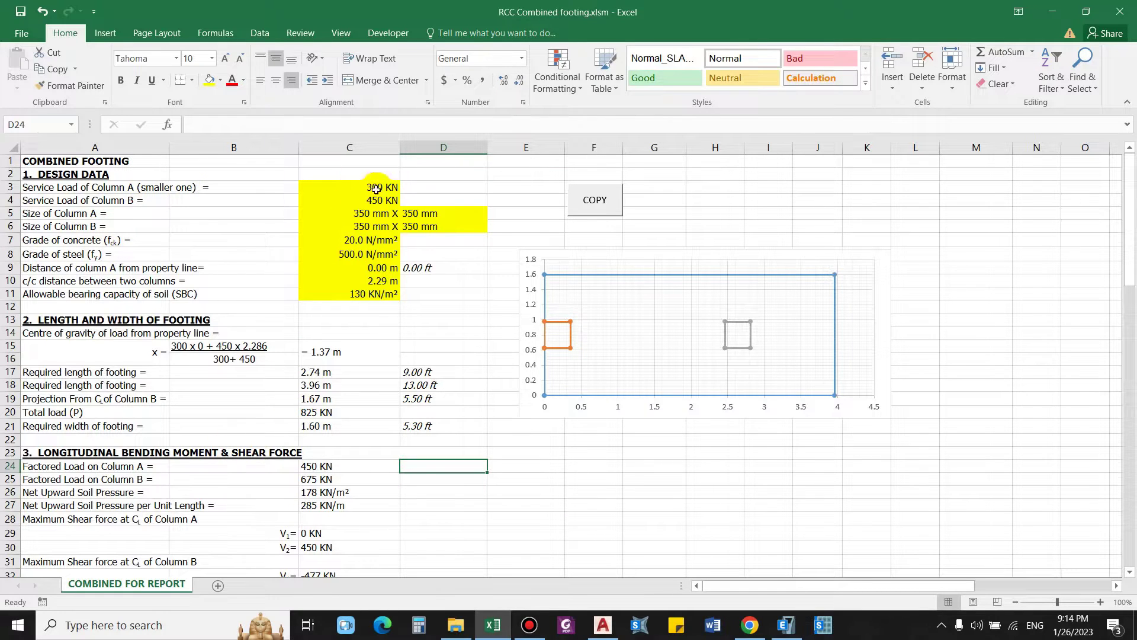
pyautogui.scroll(-9, 382, 320)
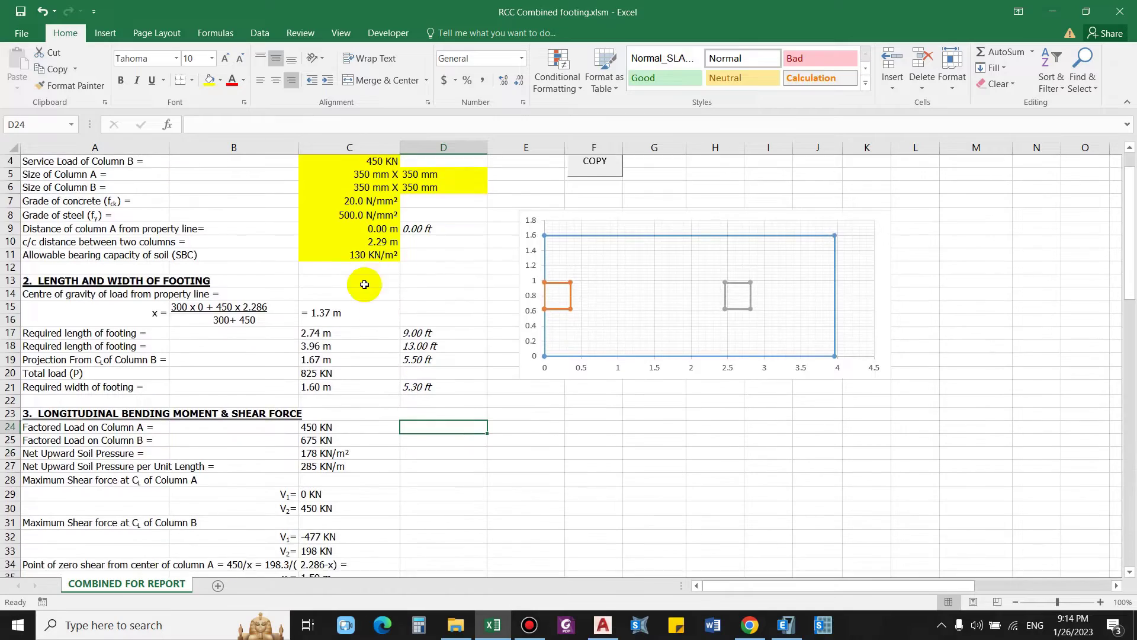
pyautogui.scroll(-18, 284, 391)
pyautogui.scroll(1, 177, 385)
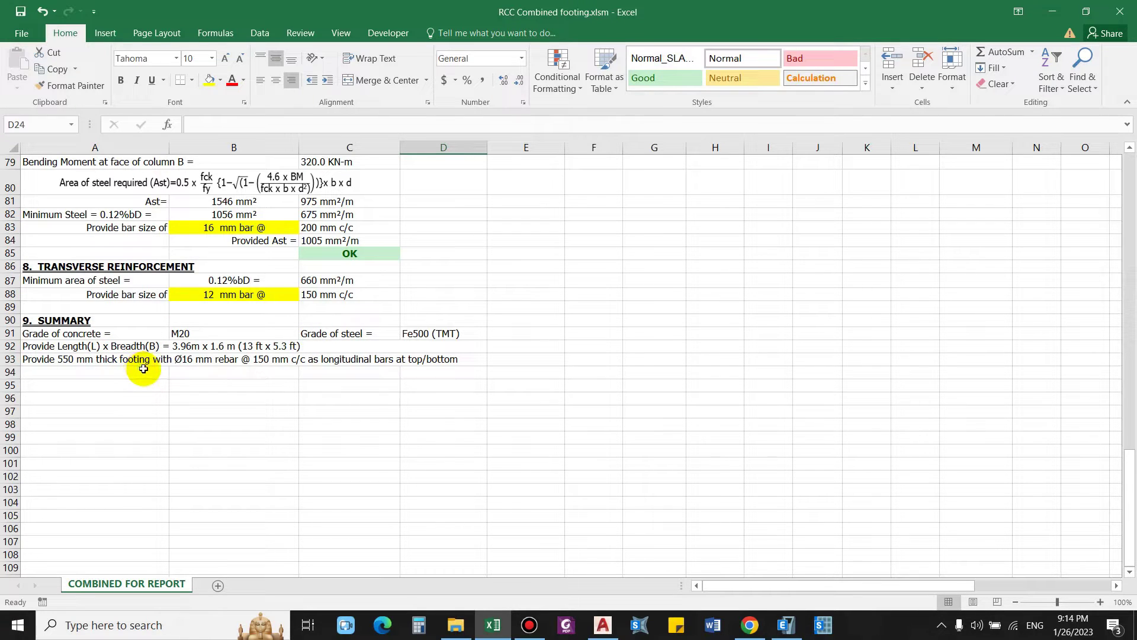
pyautogui.scroll(20, 208, 415)
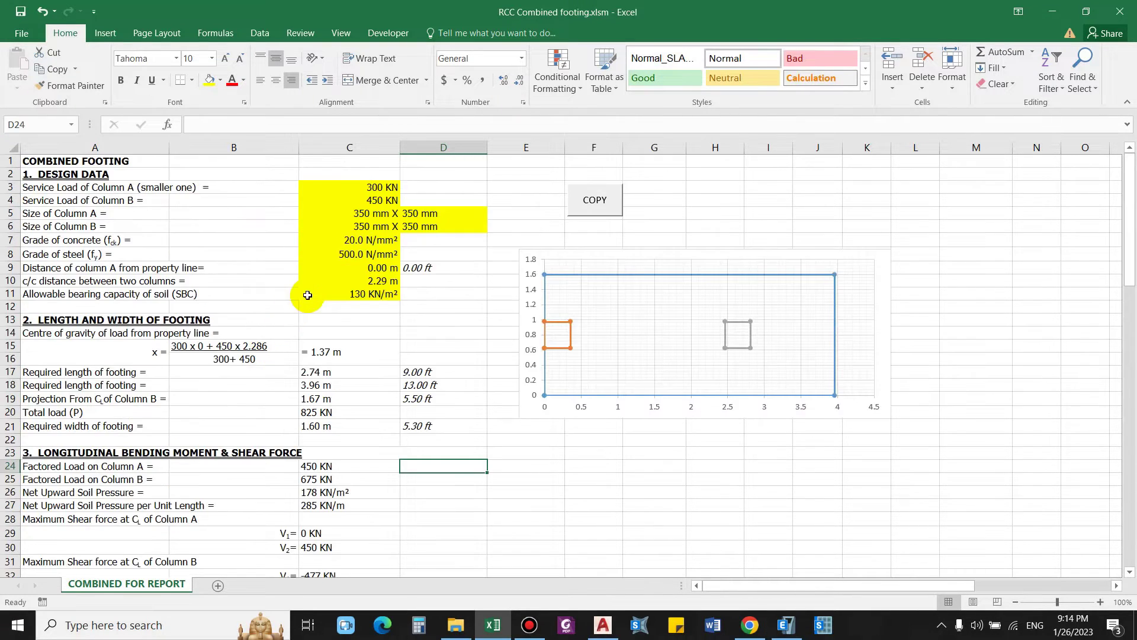
pyautogui.click(88, 199)
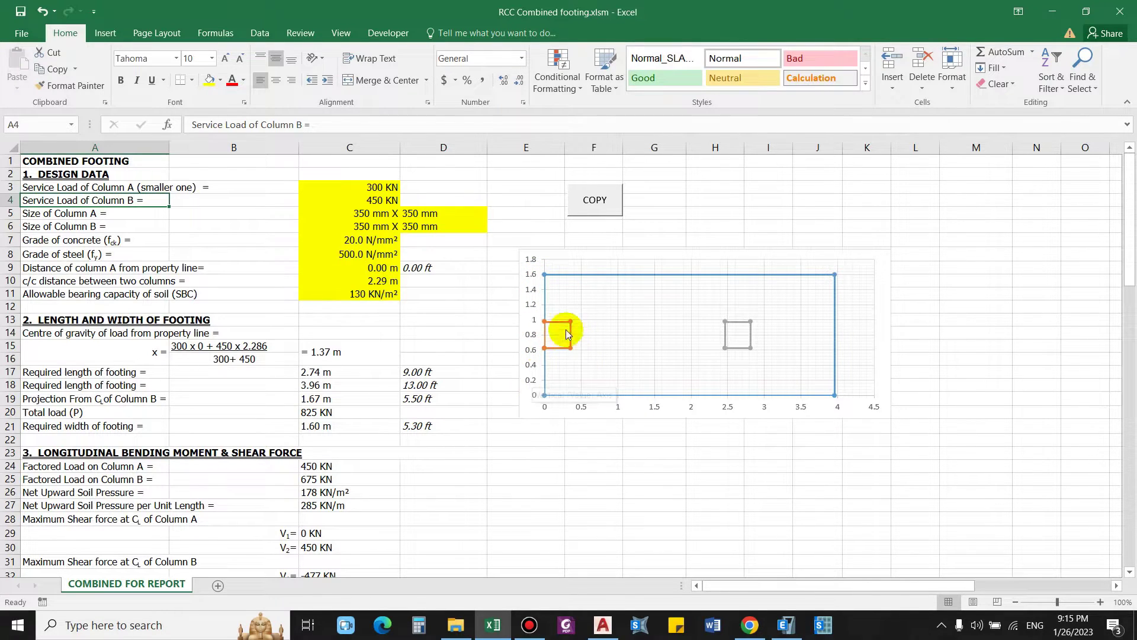
pyautogui.click(661, 344)
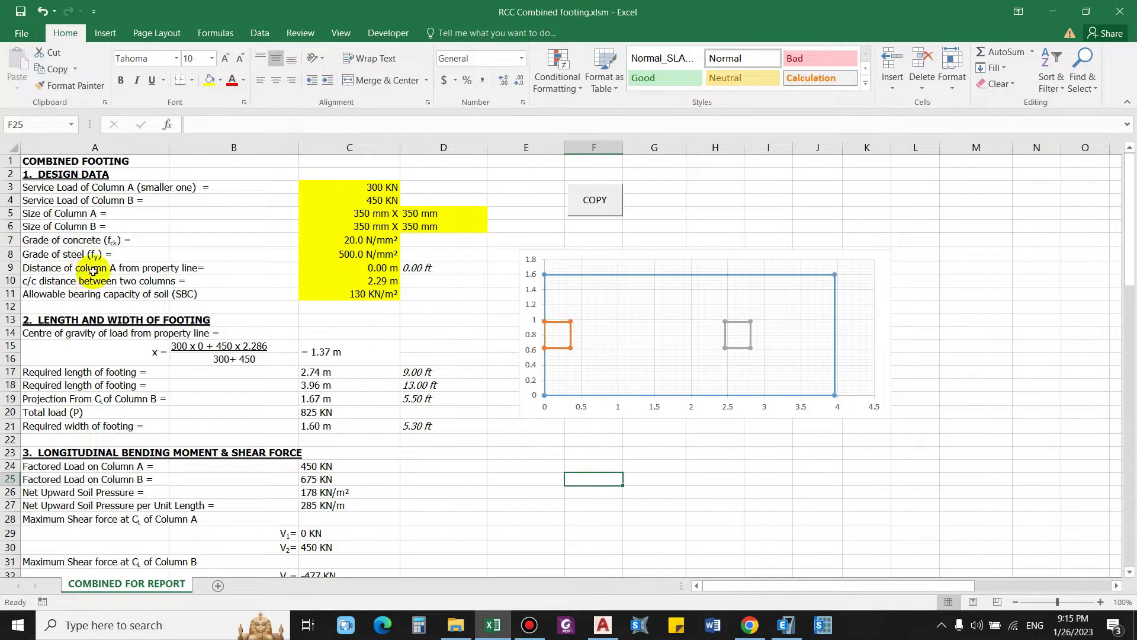
pyautogui.click(526, 440)
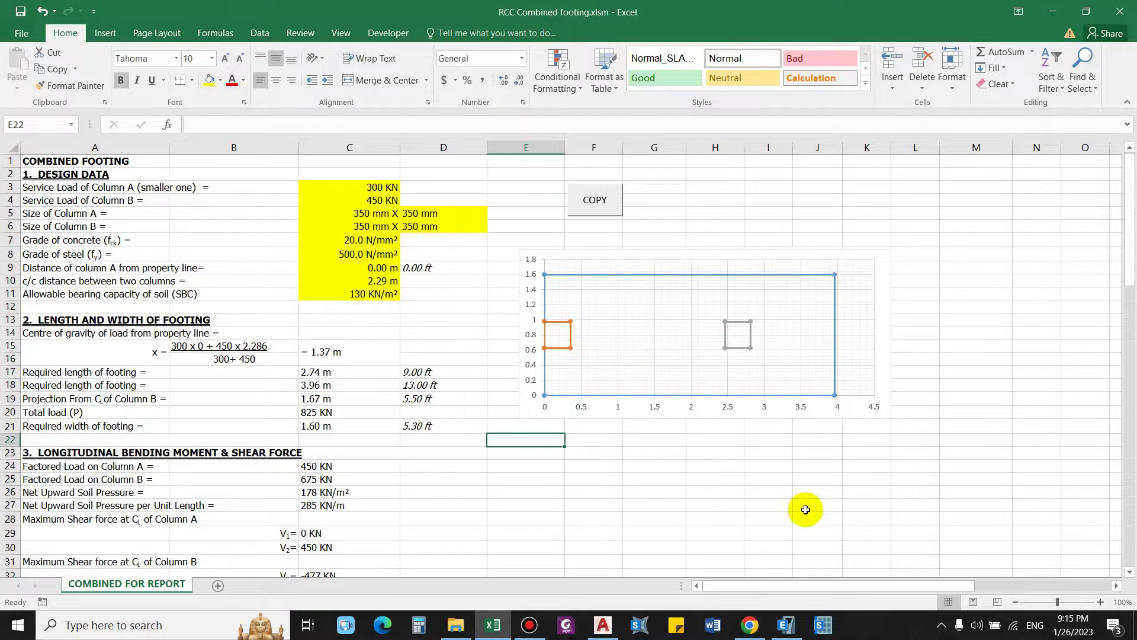
# - Switch to AutoCAD and examine the combined footings (CF) between grids 3 and 4 on the footing trench layout plan
pyautogui.click(890, 635)
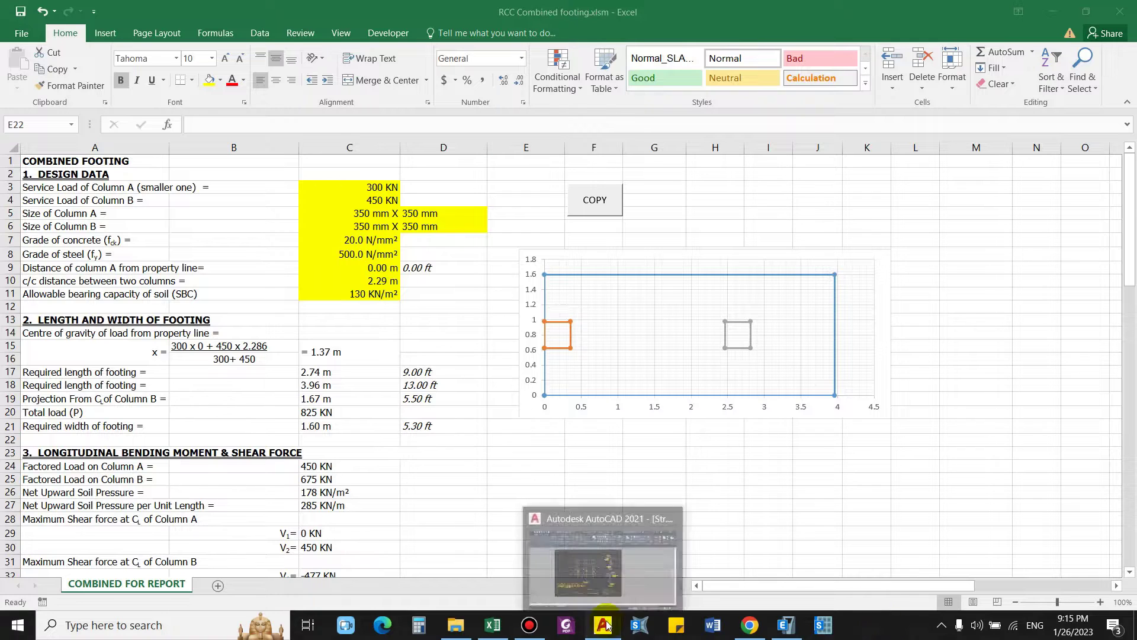
pyautogui.click(632, 520)
pyautogui.scroll(2, 379, 243)
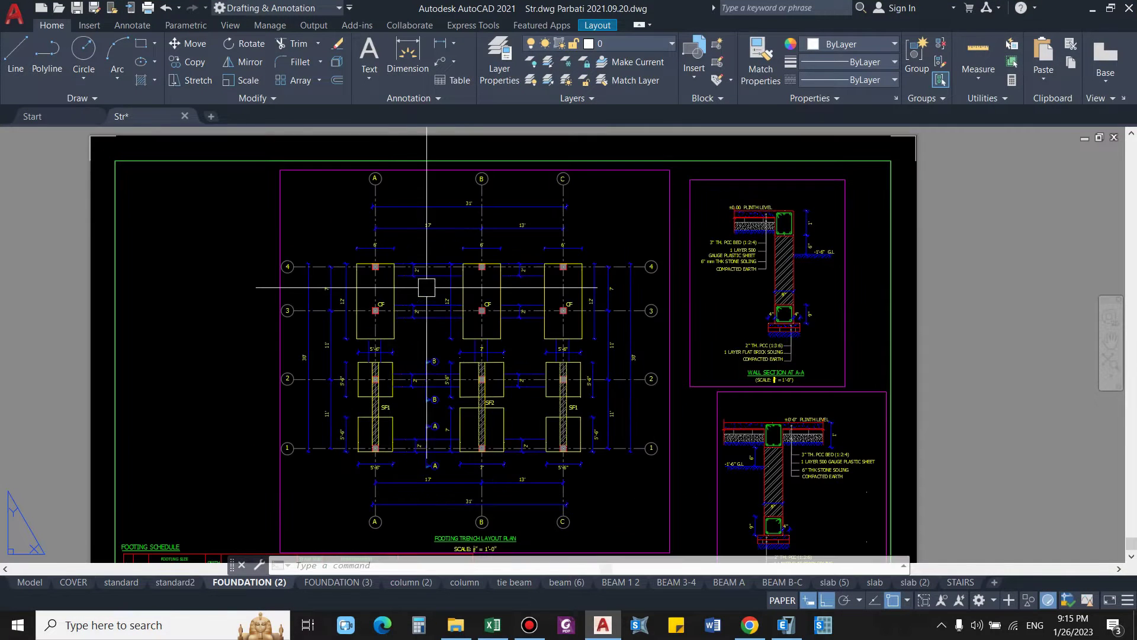
pyautogui.scroll(-1, 415, 297)
pyautogui.scroll(1, 468, 284)
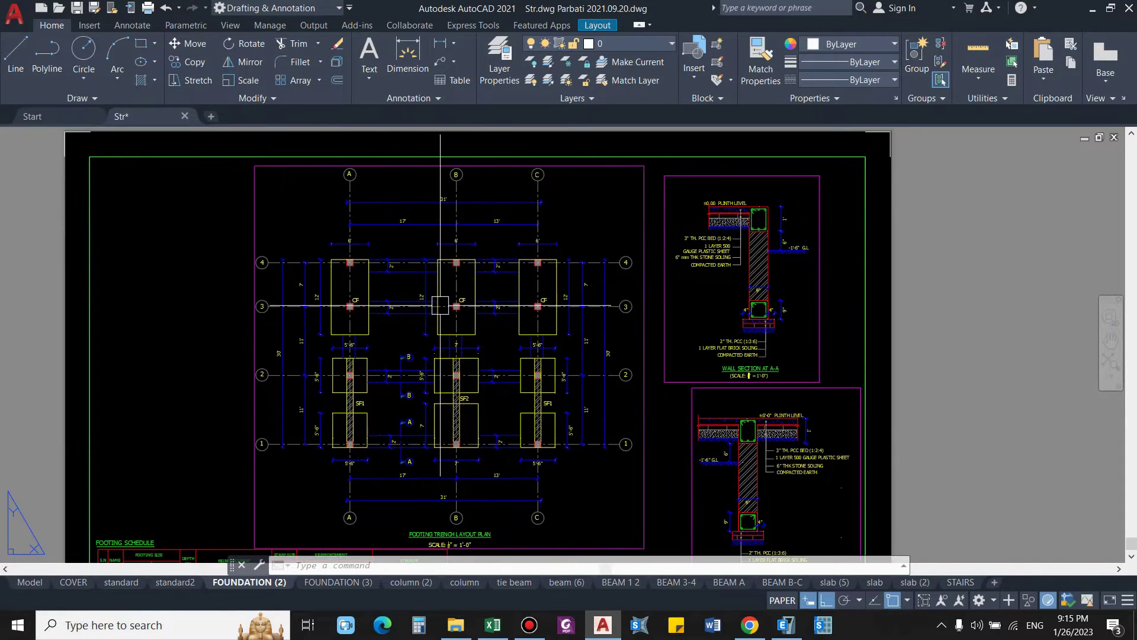
pyautogui.scroll(2, 472, 282)
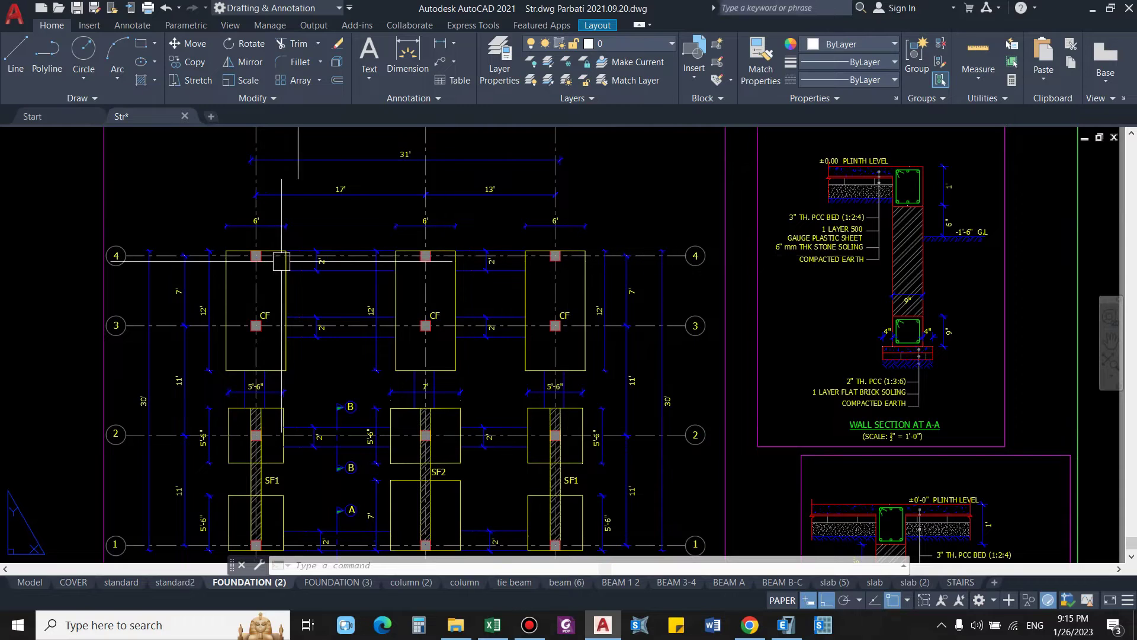
pyautogui.scroll(-3, 255, 261)
pyautogui.scroll(3, 228, 253)
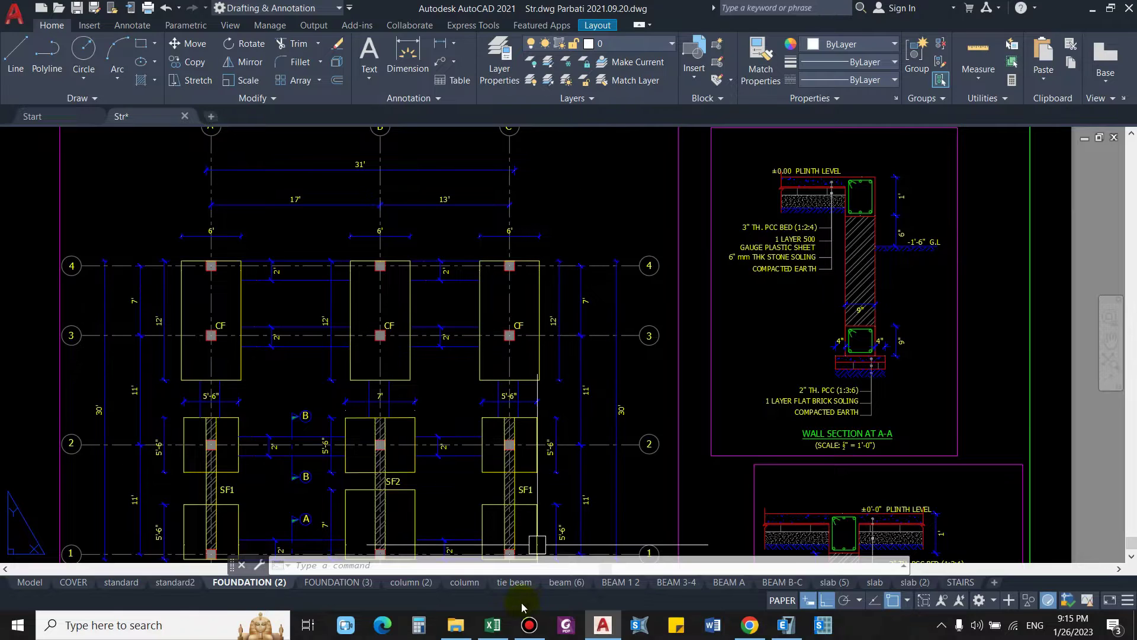
# - Switch to ETABS and show the plan view of the GF story level
pyautogui.click(786, 625)
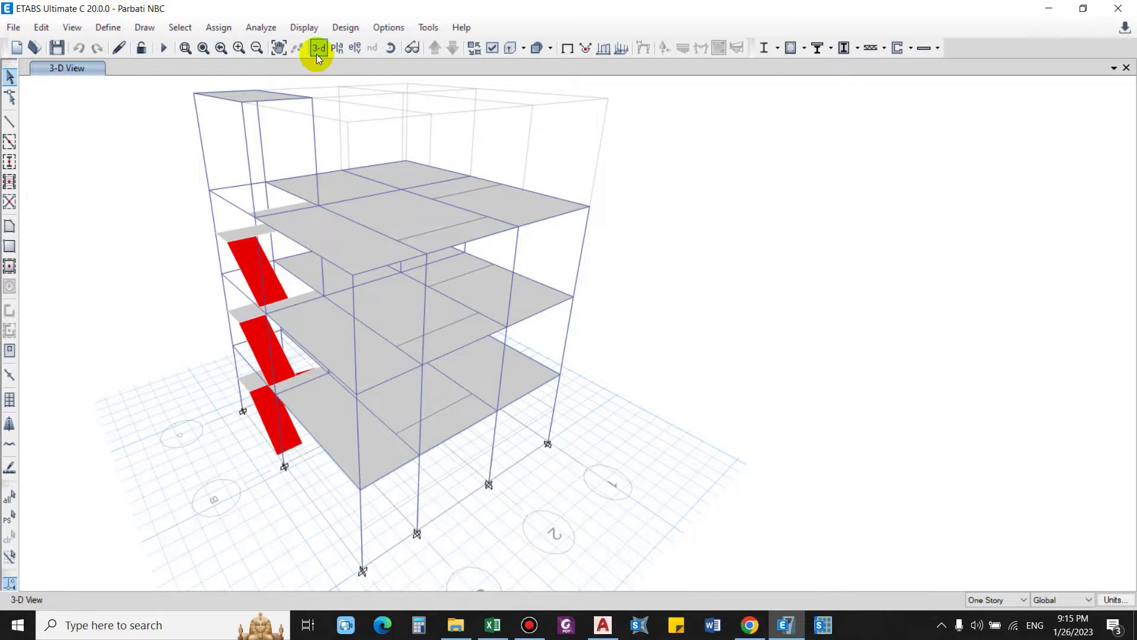
pyautogui.click(334, 55)
pyautogui.click(495, 303)
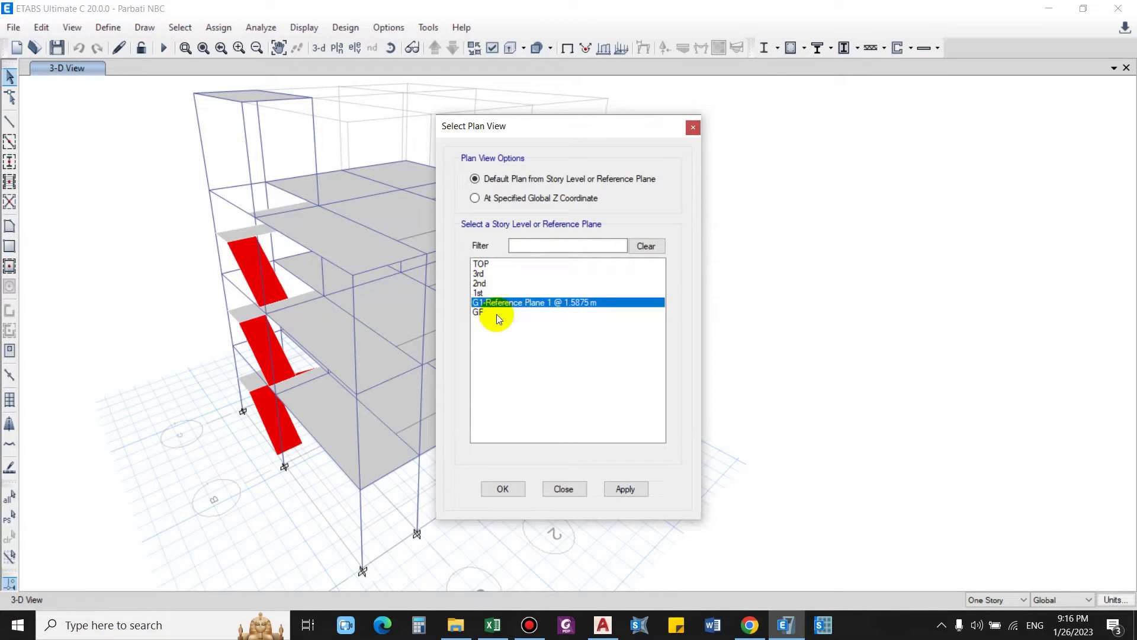
pyautogui.click(496, 312)
pyautogui.click(619, 488)
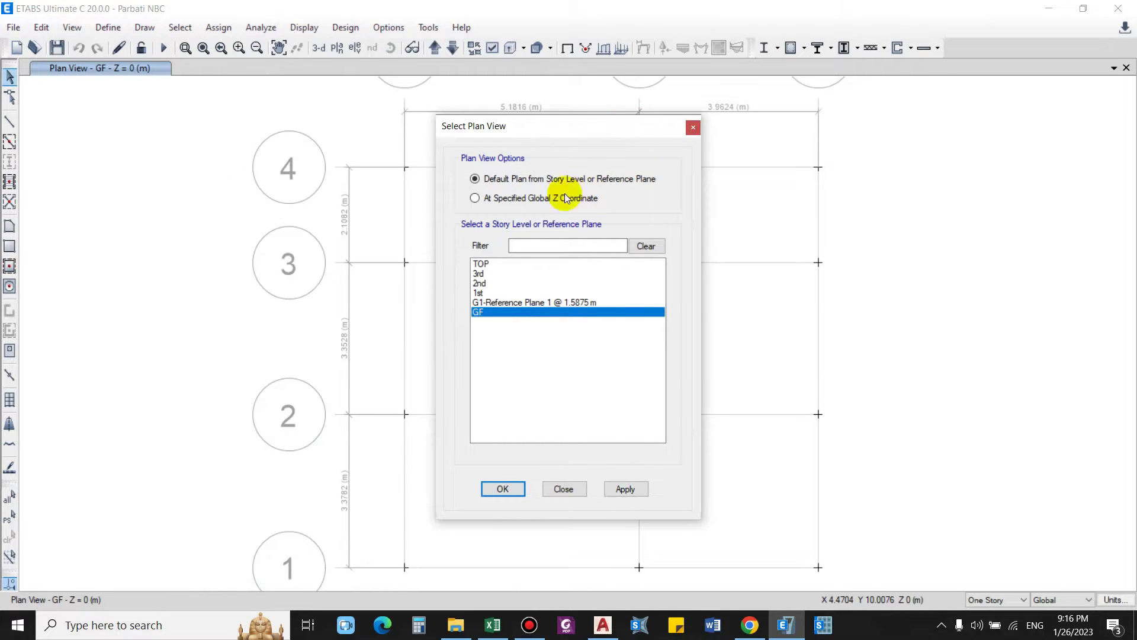
pyautogui.press('Return')
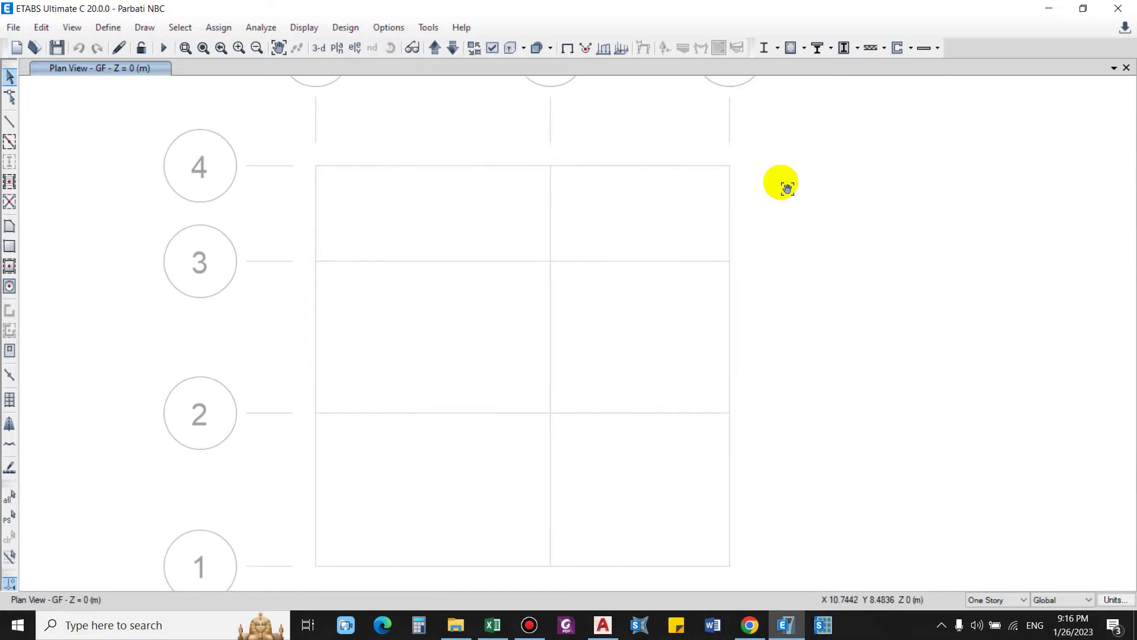
# - Display the tabulated base reactions Fz, Mx and My for the RXN (DL + LL) combination
pyautogui.click(660, 46)
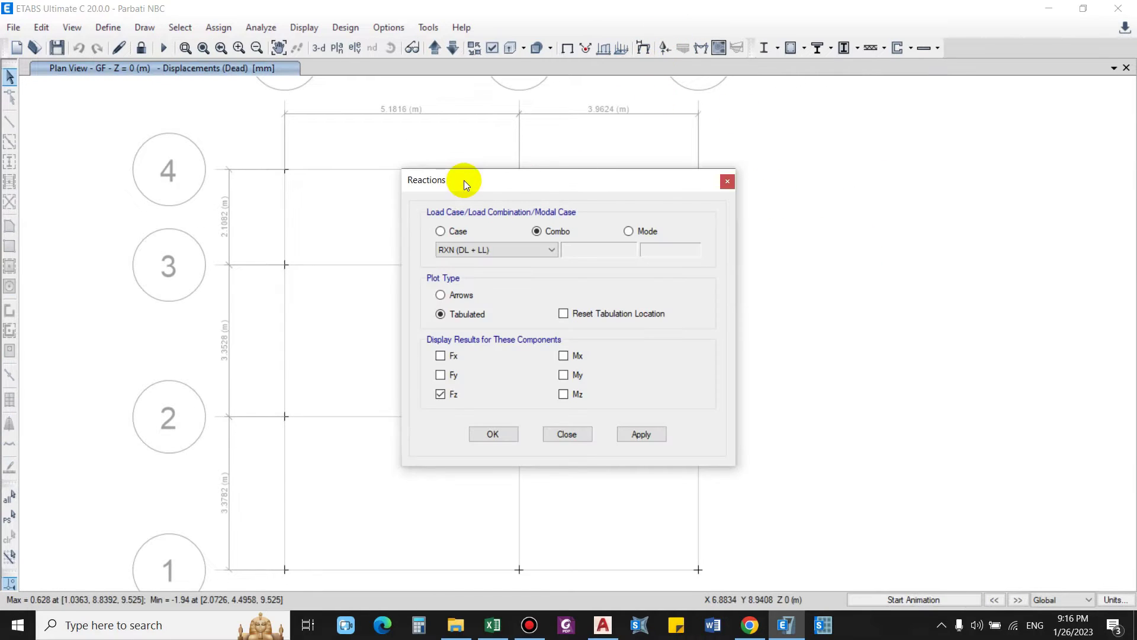
pyautogui.moveTo(464, 180); pyautogui.dragTo(811, 175)
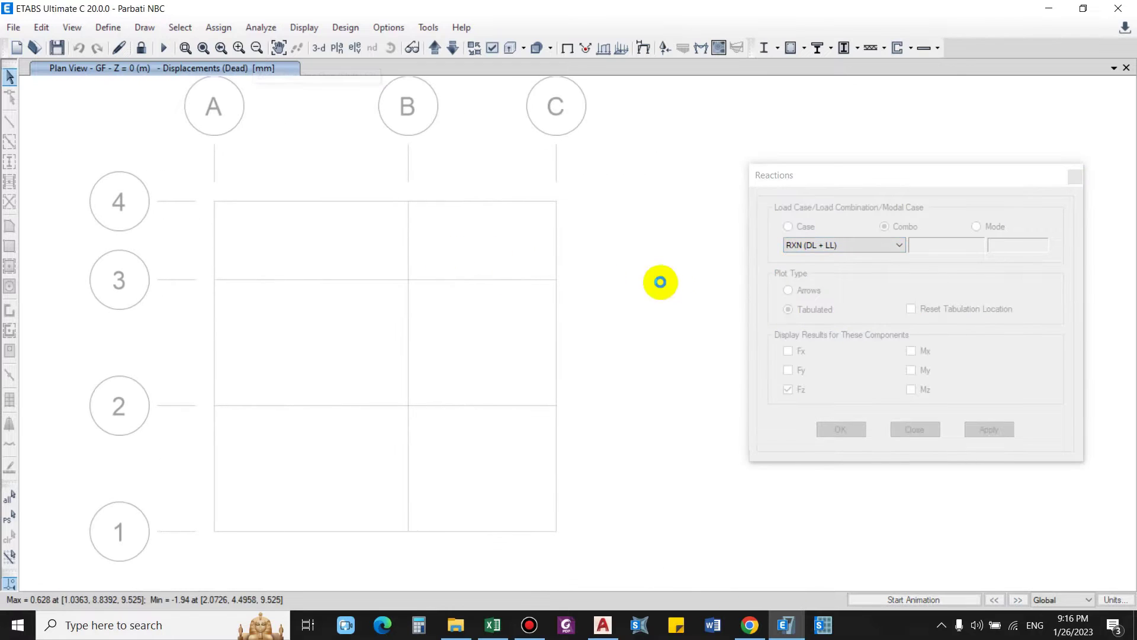
pyautogui.click(922, 357)
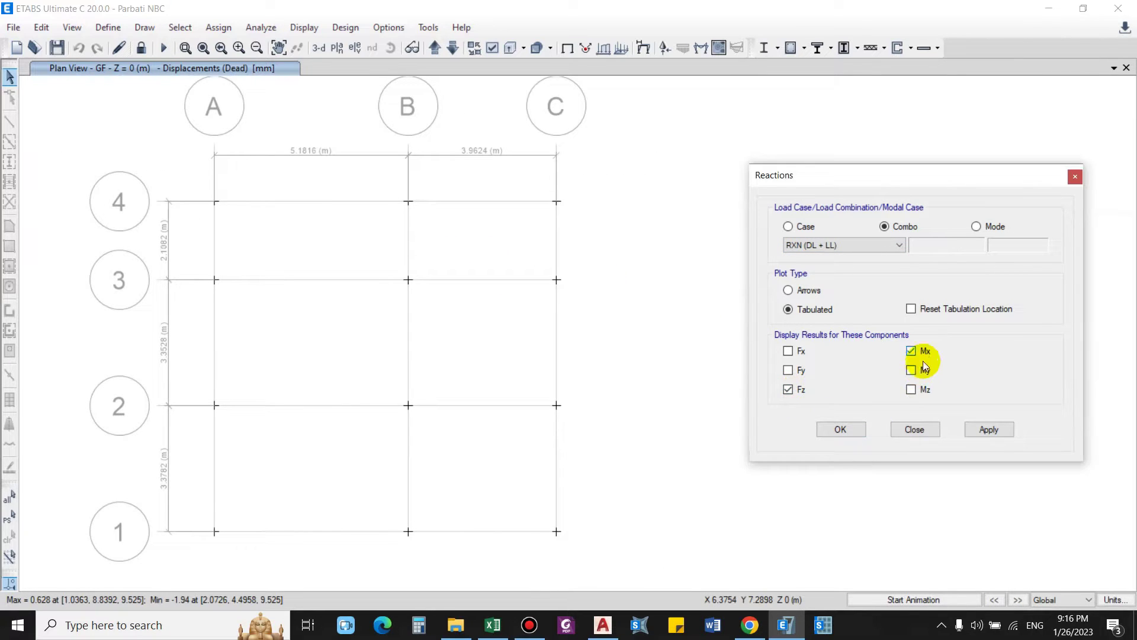
pyautogui.click(989, 428)
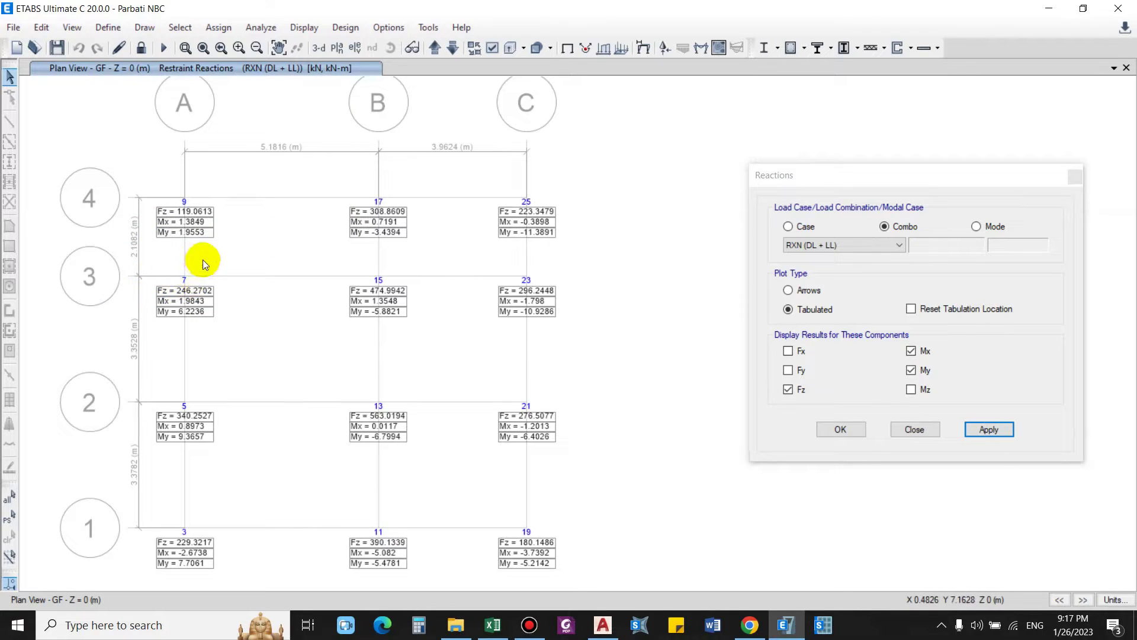
pyautogui.press('Return')
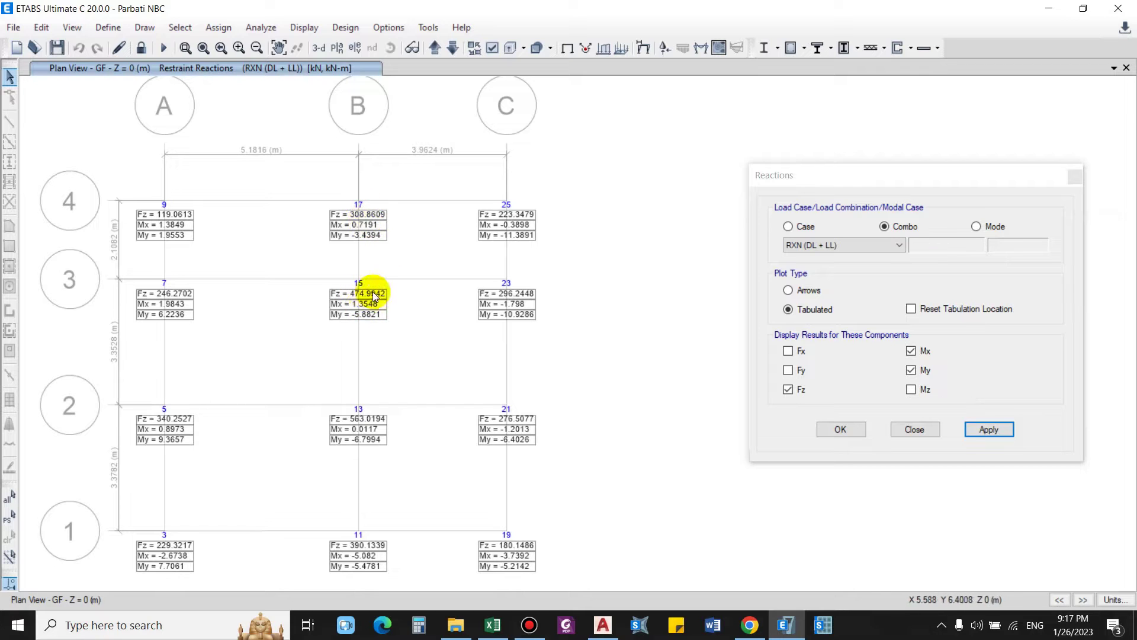
# - Return to the Excel footing sheet and set the service load of Column A to 310 KN, consulting the ETABS reactions
pyautogui.hotkey('alt', 'Tab')
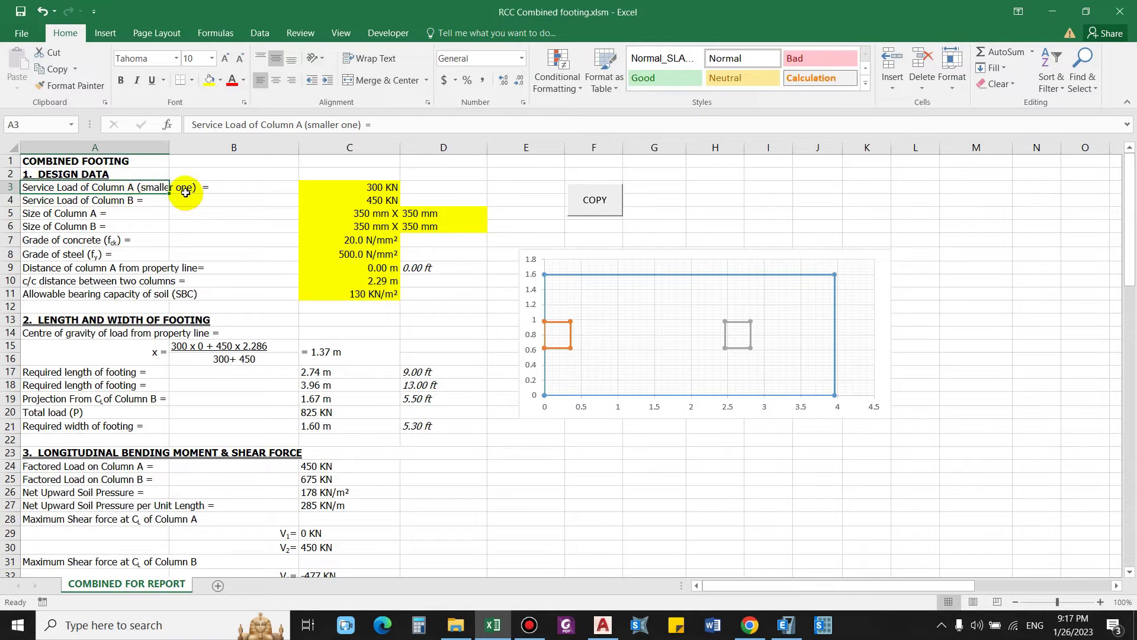
pyautogui.click(350, 191)
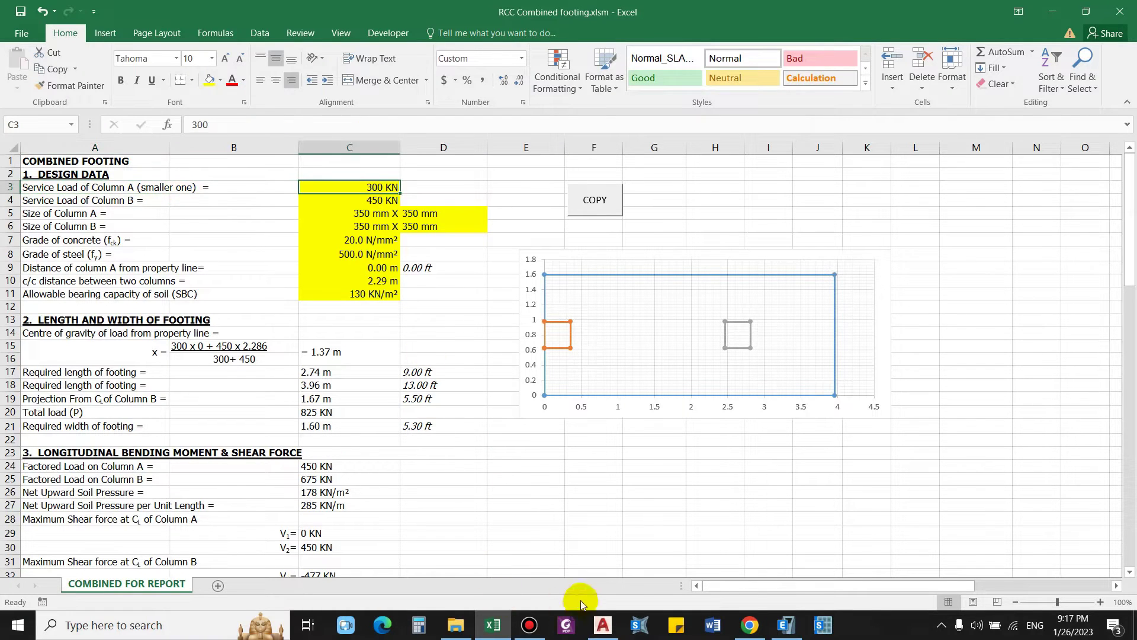
pyautogui.click(603, 627)
pyautogui.click(781, 626)
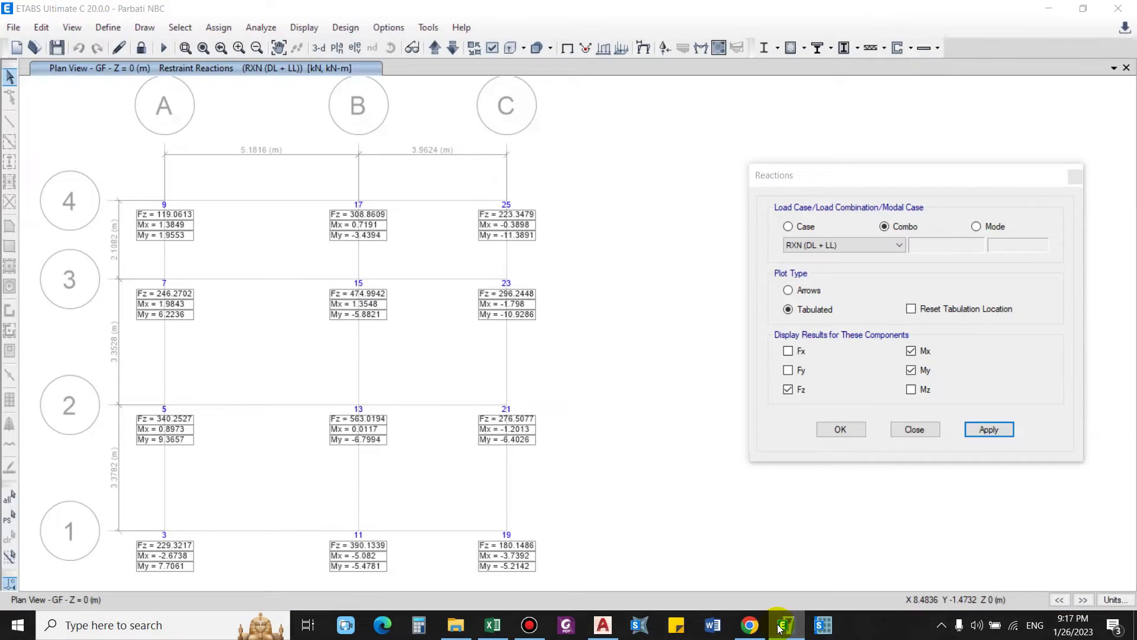
pyautogui.click(493, 625)
pyautogui.write('310')
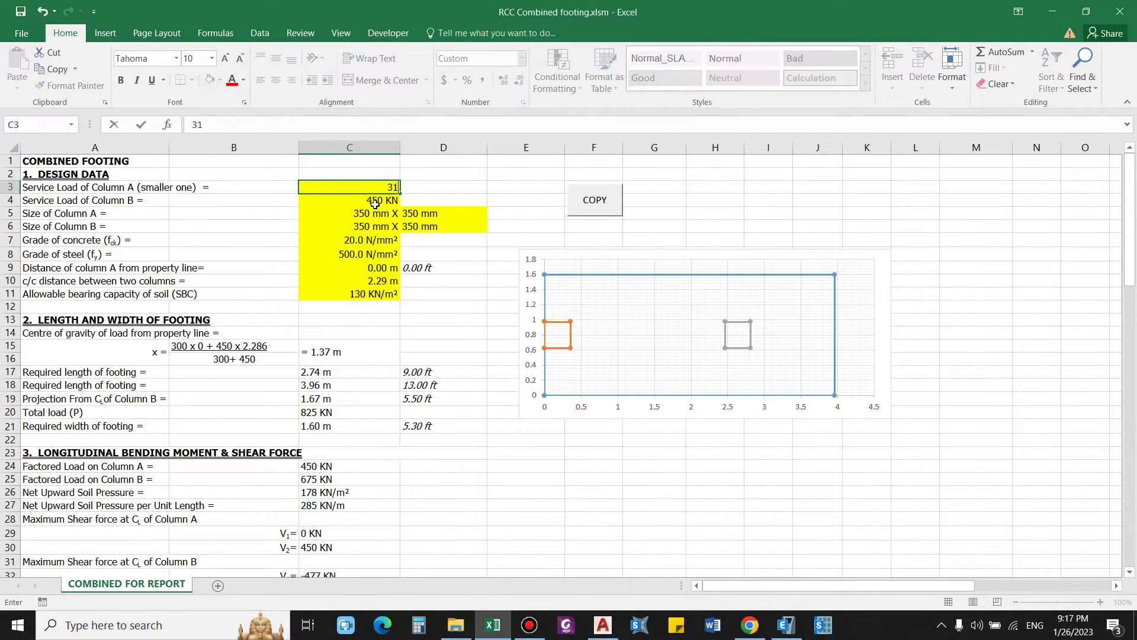
pyautogui.press('Return')
# - Set the service load of Column B to 475 KN, checking it against the ETABS reactions
pyautogui.write('4')
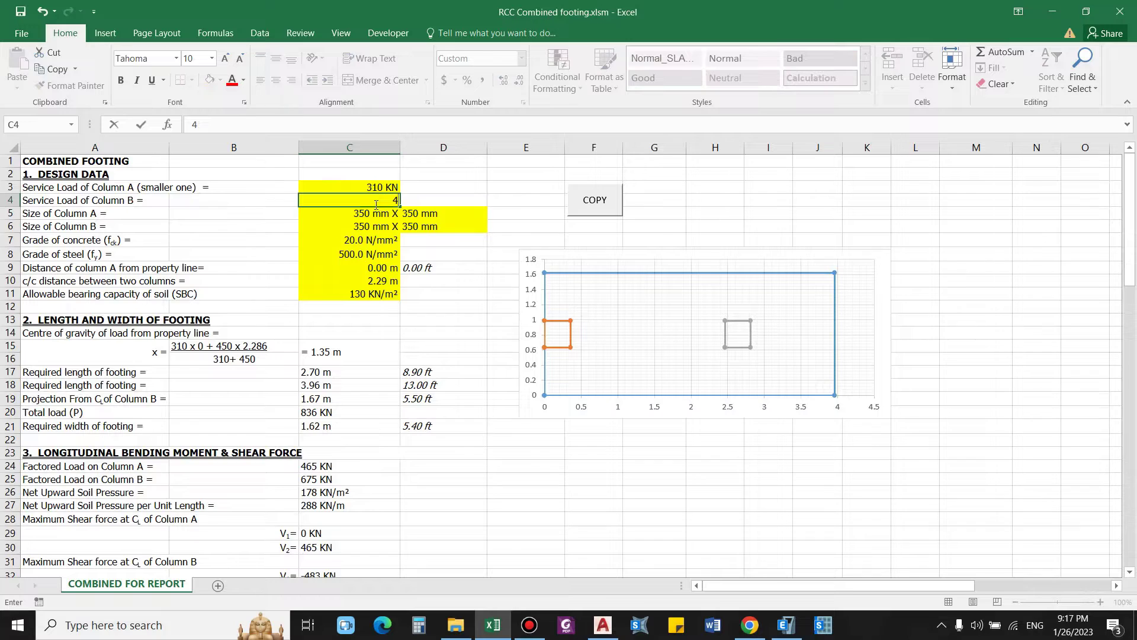
pyautogui.hotkey('alt', 'Tab')
pyautogui.hotkey('alt', 'Tab')
pyautogui.write('75')
pyautogui.press('Return')
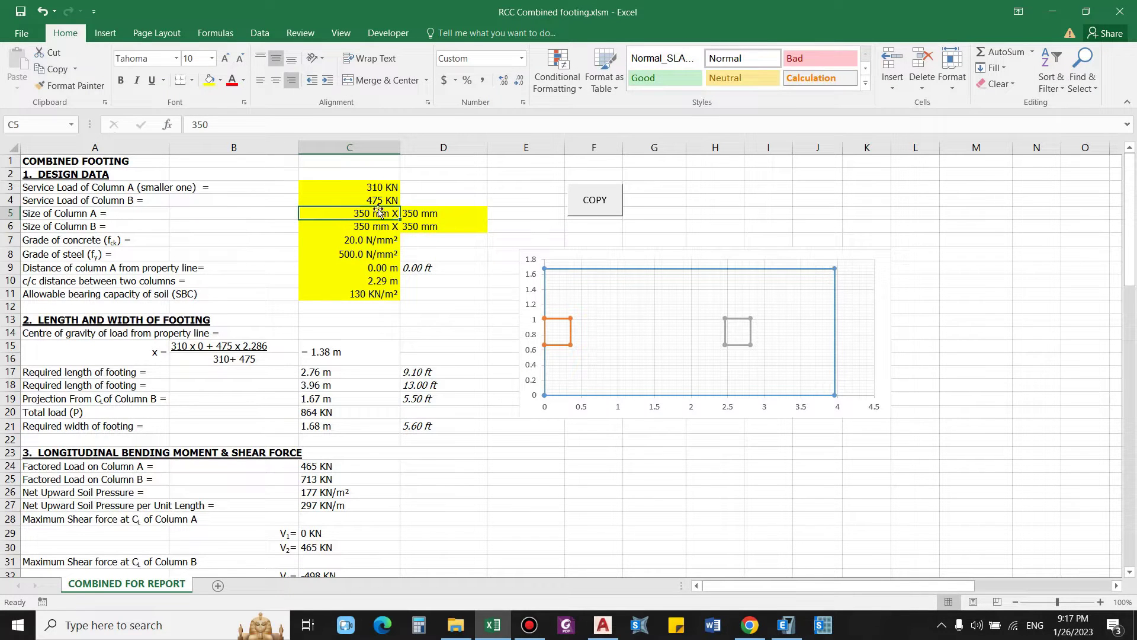
# - Check the column sizes and the concrete and steel grades in the design data
pyautogui.click(362, 229)
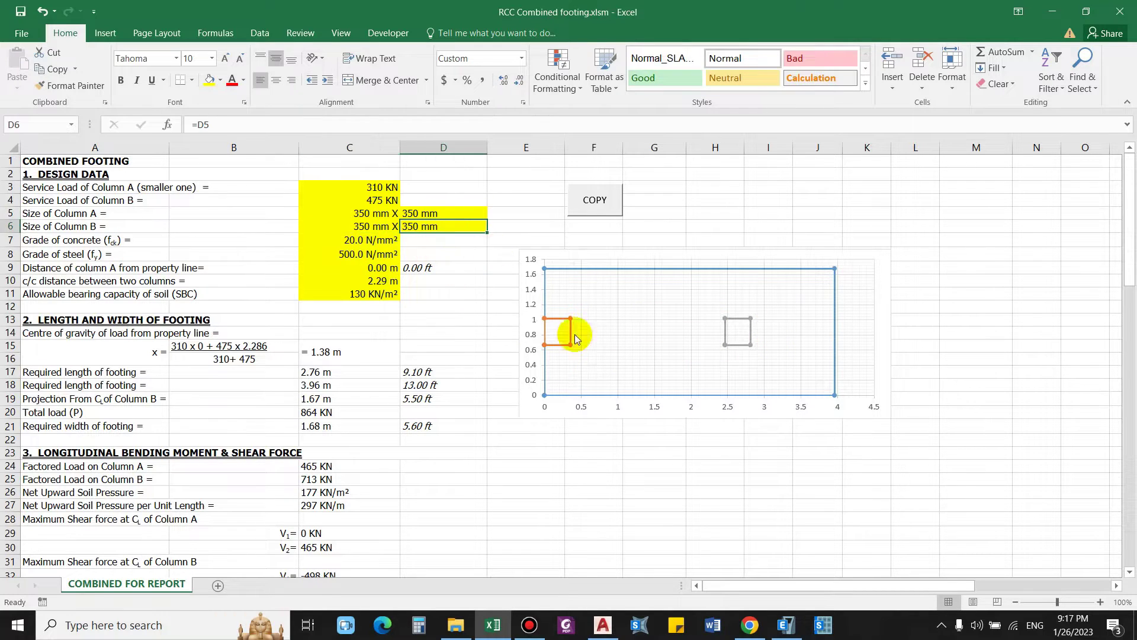
pyautogui.click(63, 242)
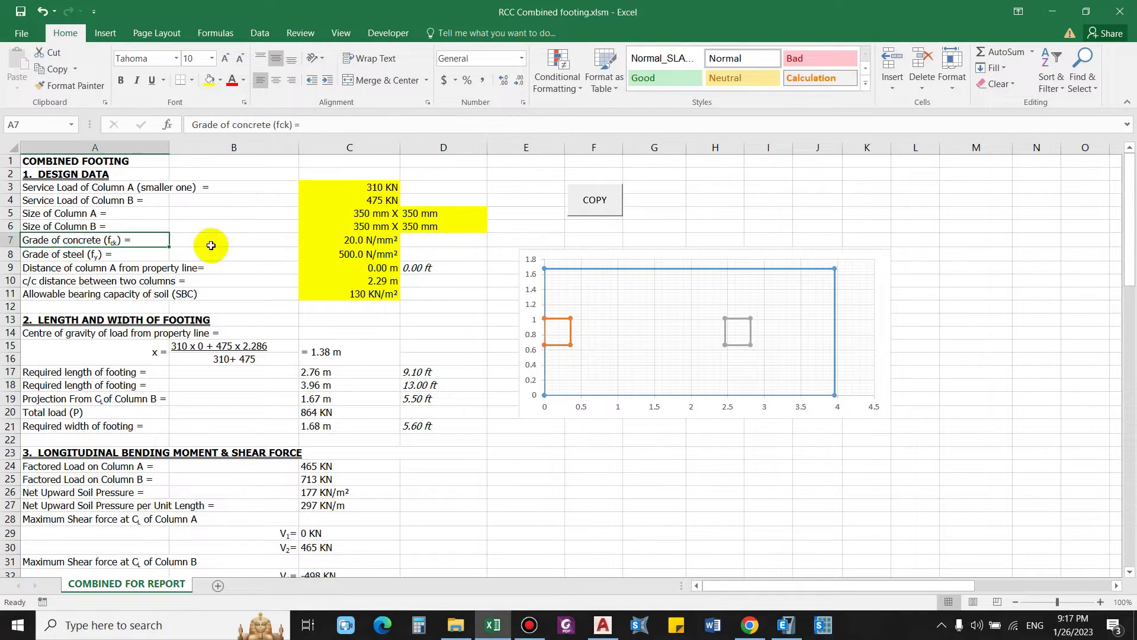
pyautogui.click(360, 241)
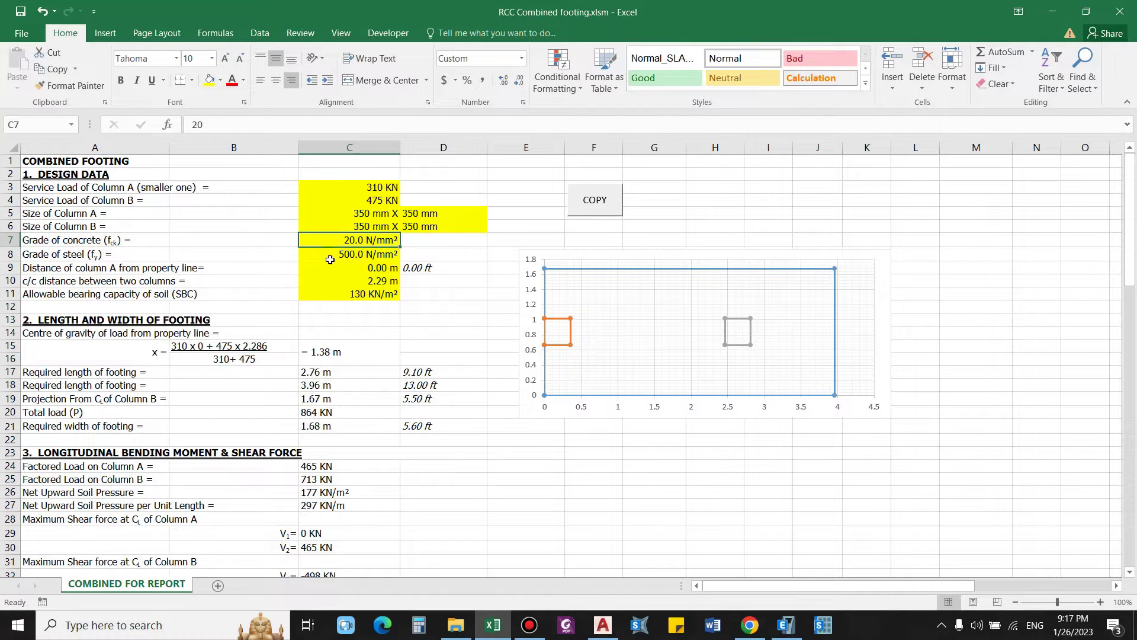
pyautogui.click(71, 255)
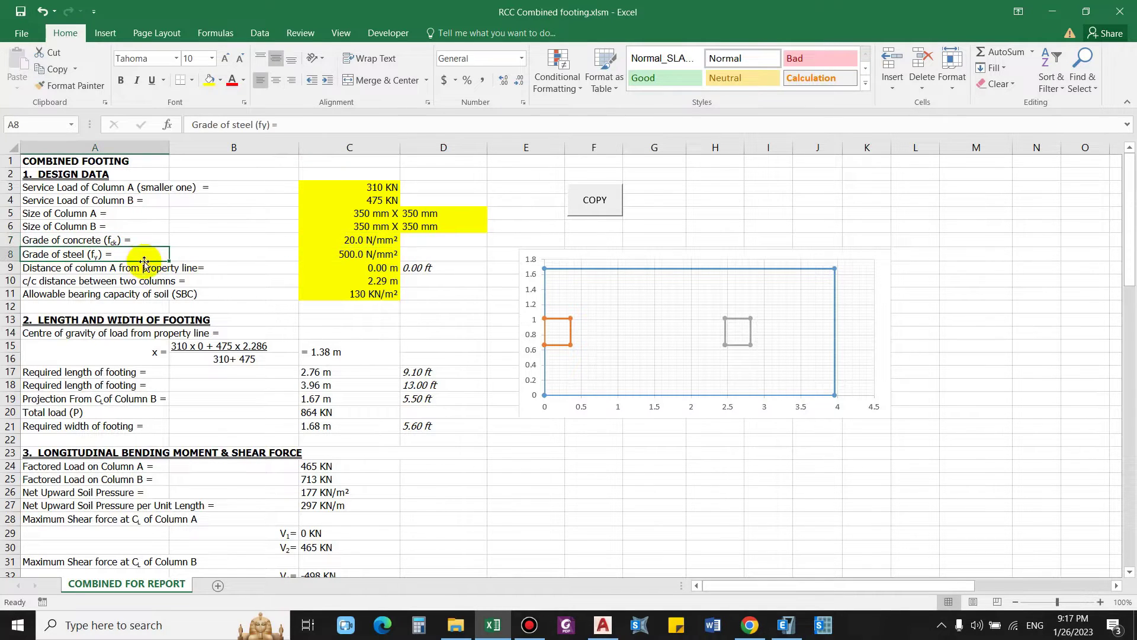
pyautogui.click(363, 254)
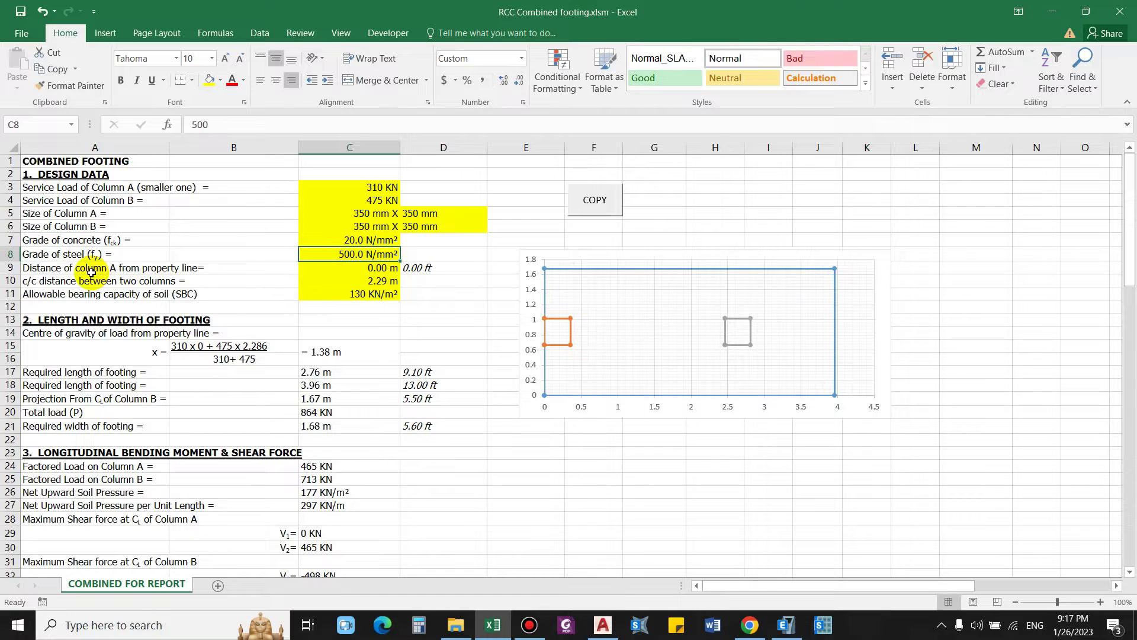
# - Set the distance of Column A from the property line to 1 m
pyautogui.click(53, 269)
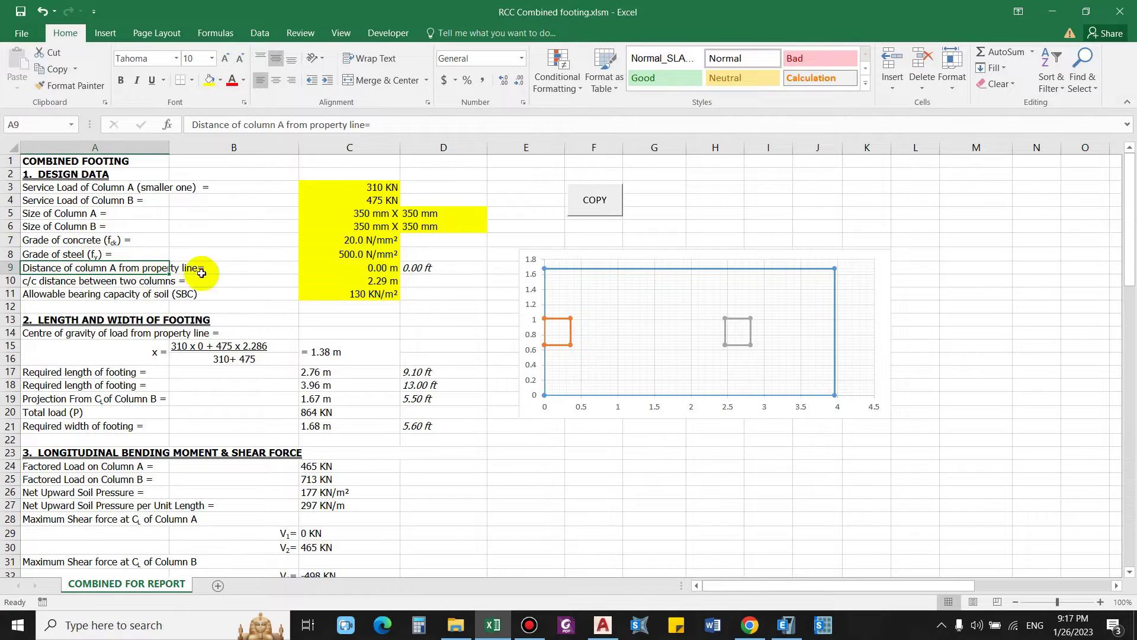
pyautogui.click(366, 272)
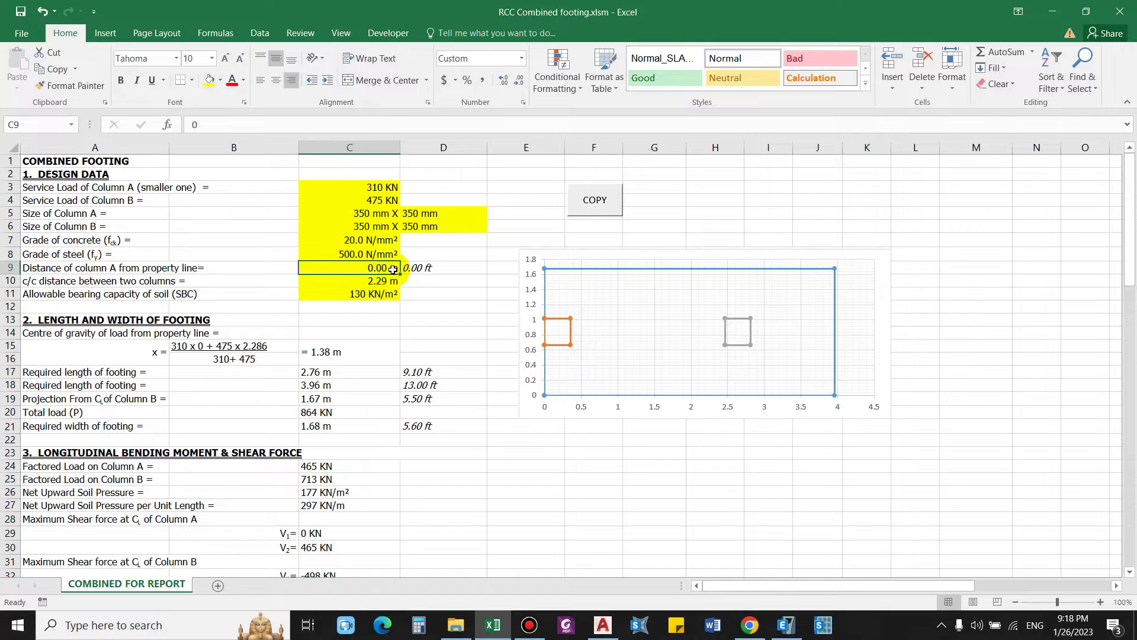
pyautogui.write('1')
pyautogui.press('Return')
pyautogui.write('.')
pyautogui.press('Escape')
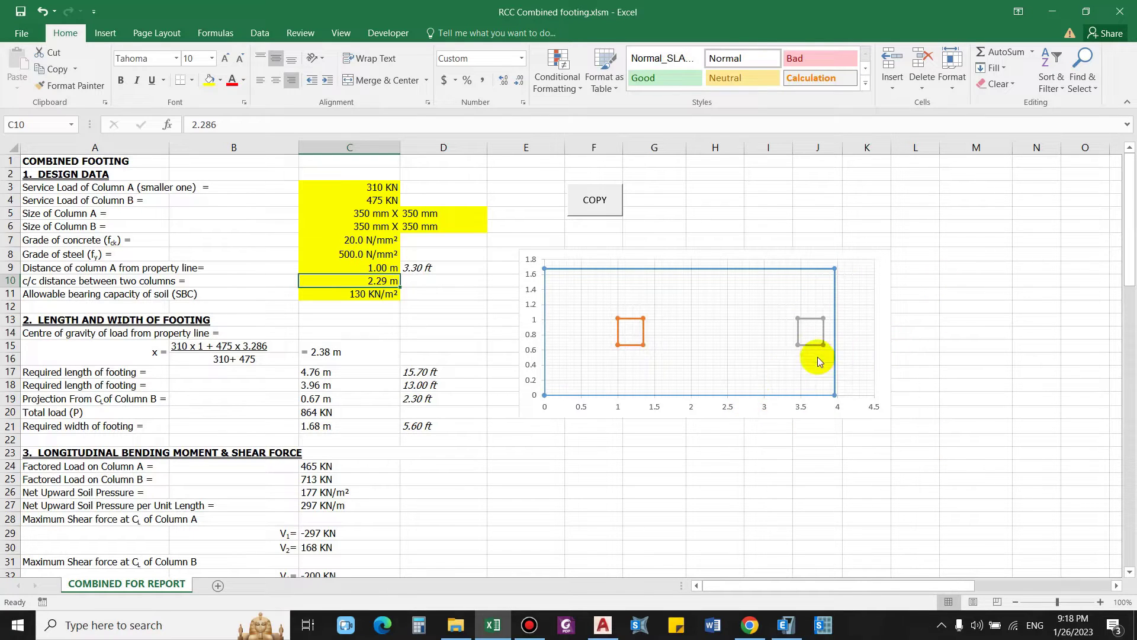
# - Set the distance of Column A from the property line to 0 m
pyautogui.click(388, 270)
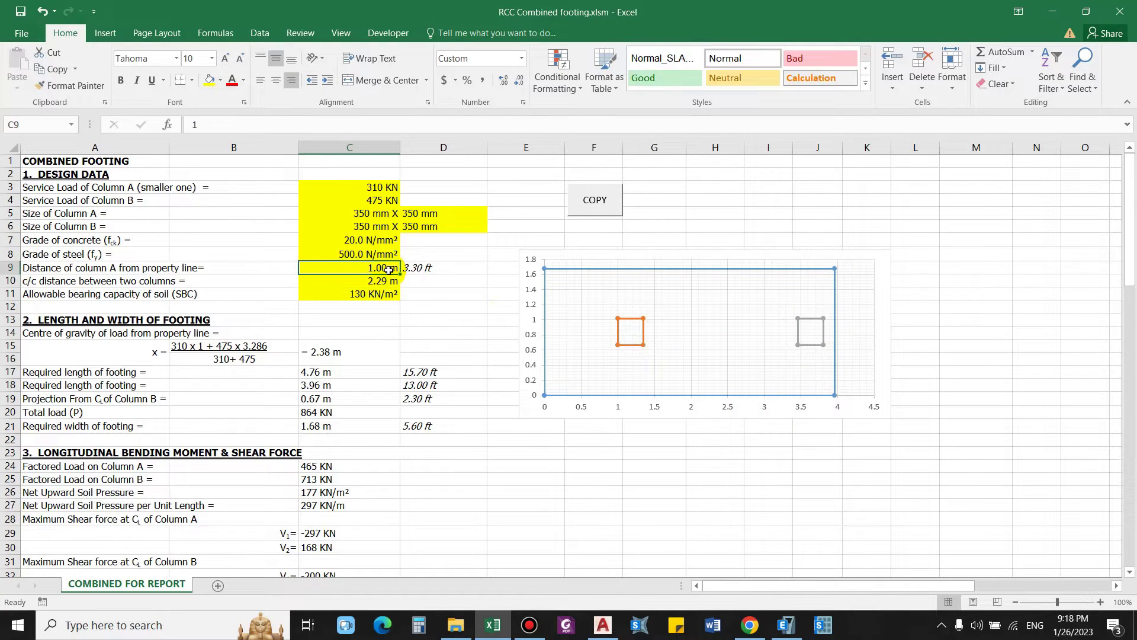
pyautogui.write('0')
pyautogui.click(433, 266)
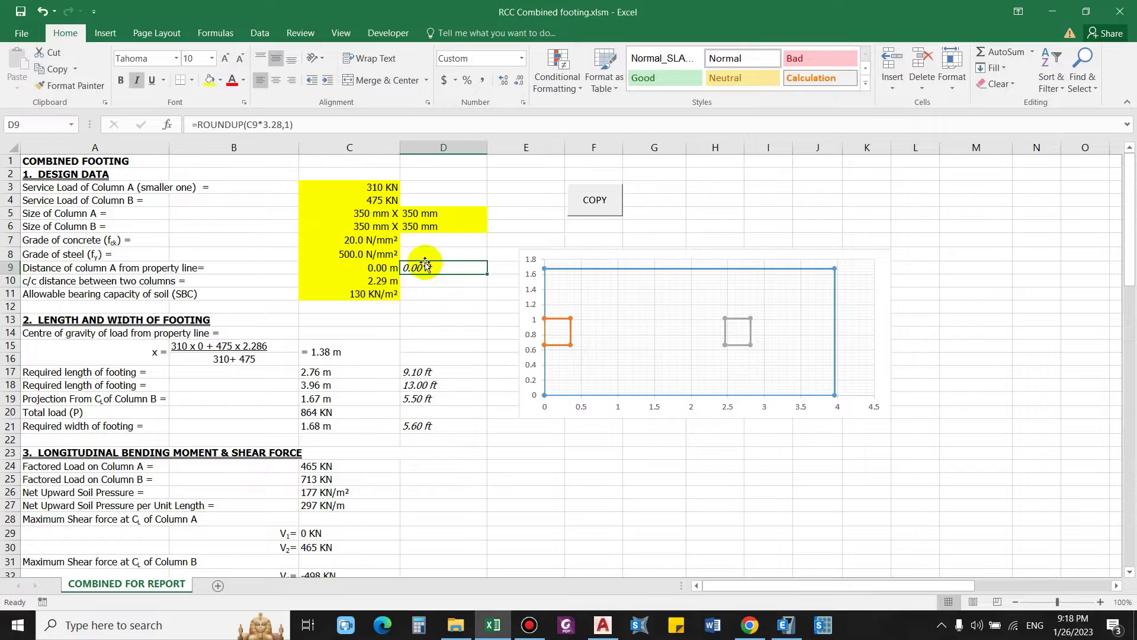
# - Set the centre-to-centre distance between the two columns to 2.10 m, consulting the AutoCAD layout and the ETABS model
pyautogui.click(341, 281)
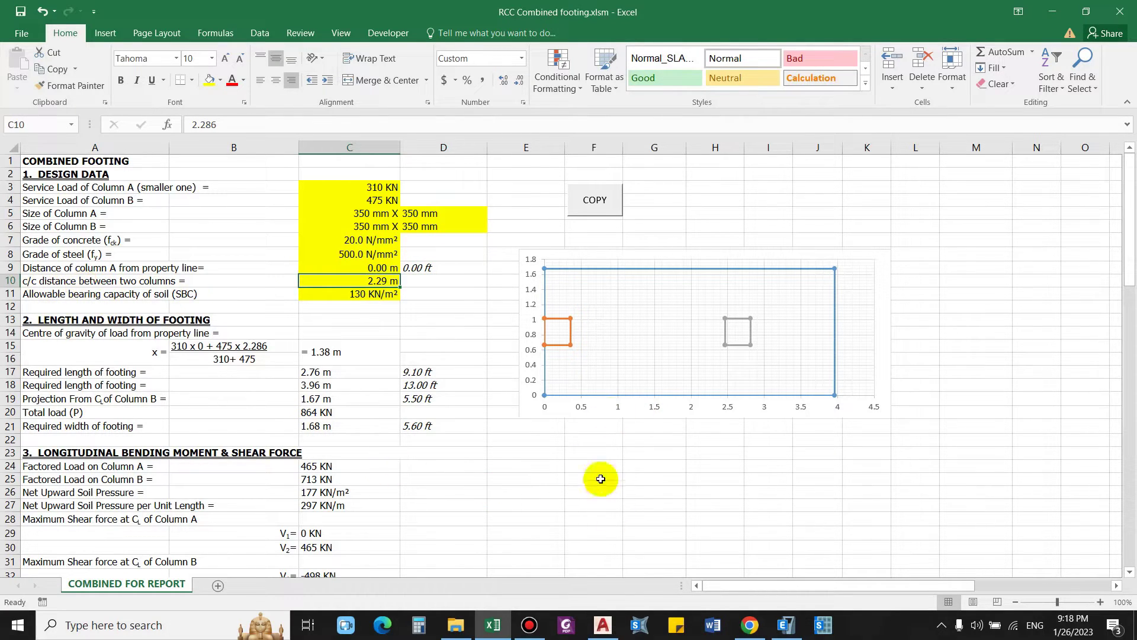
pyautogui.click(604, 625)
pyautogui.click(604, 625)
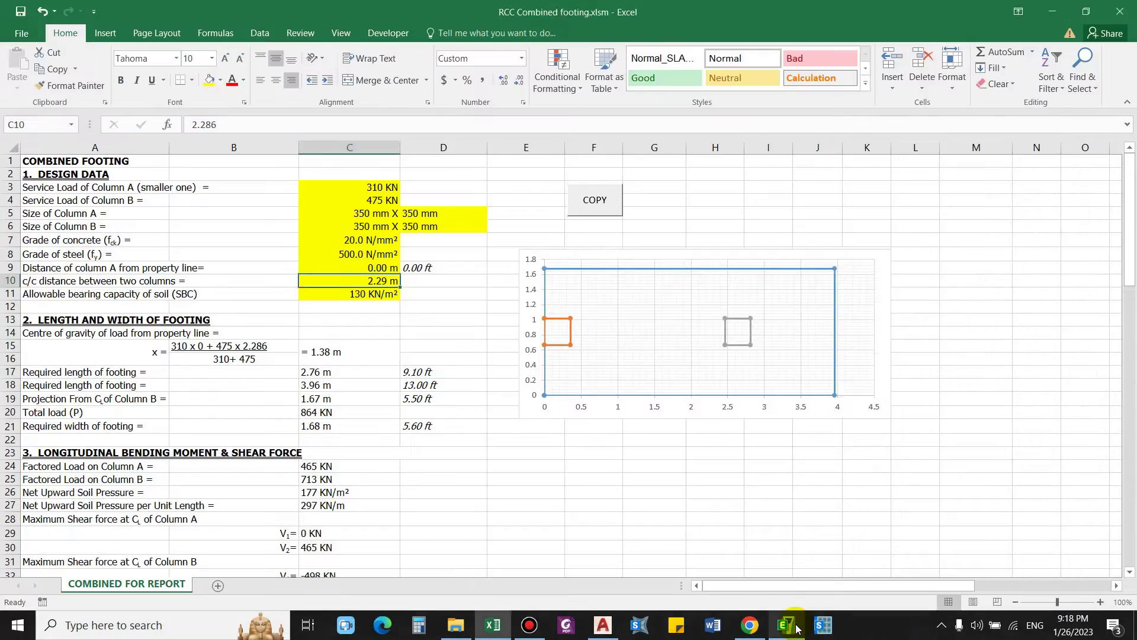
pyautogui.click(786, 625)
pyautogui.click(798, 628)
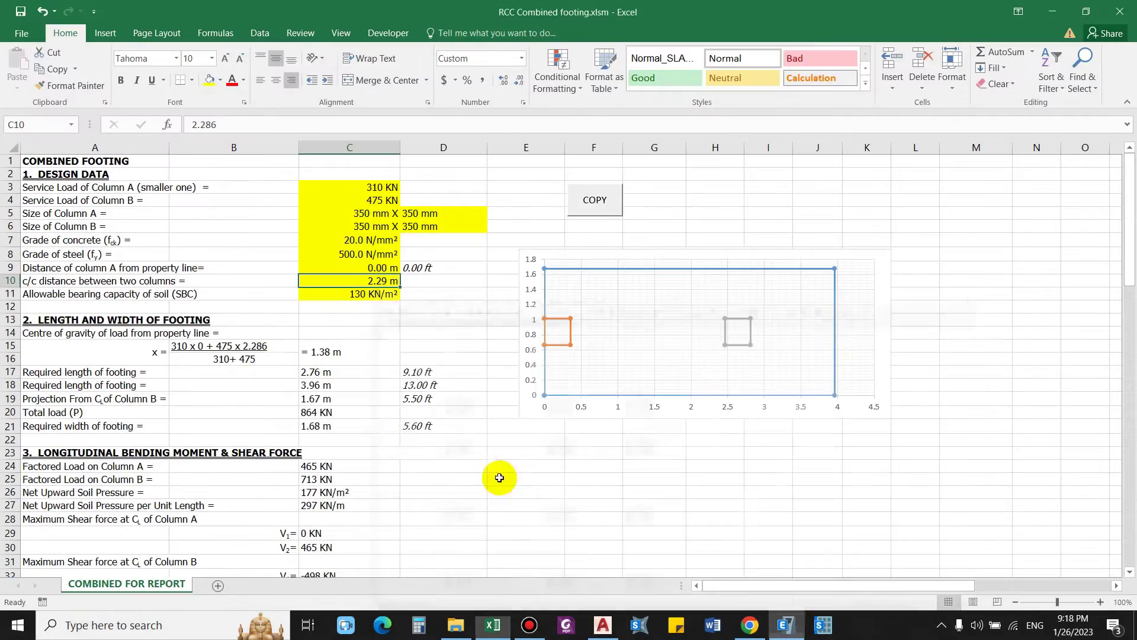
pyautogui.write('2.')
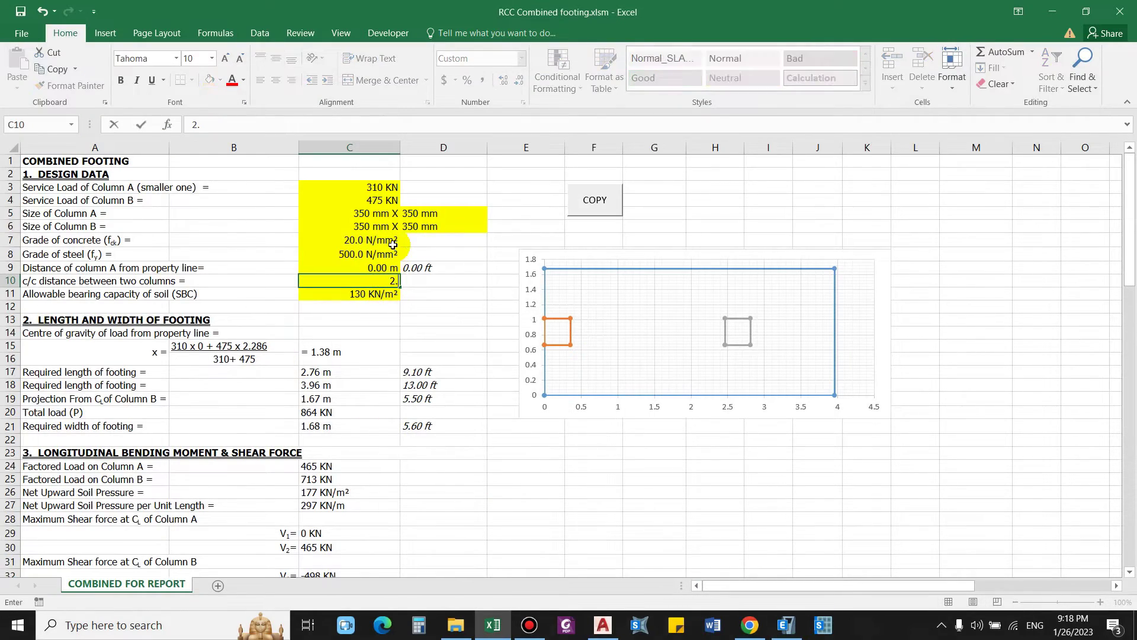
pyautogui.write('10')
pyautogui.press('Return')
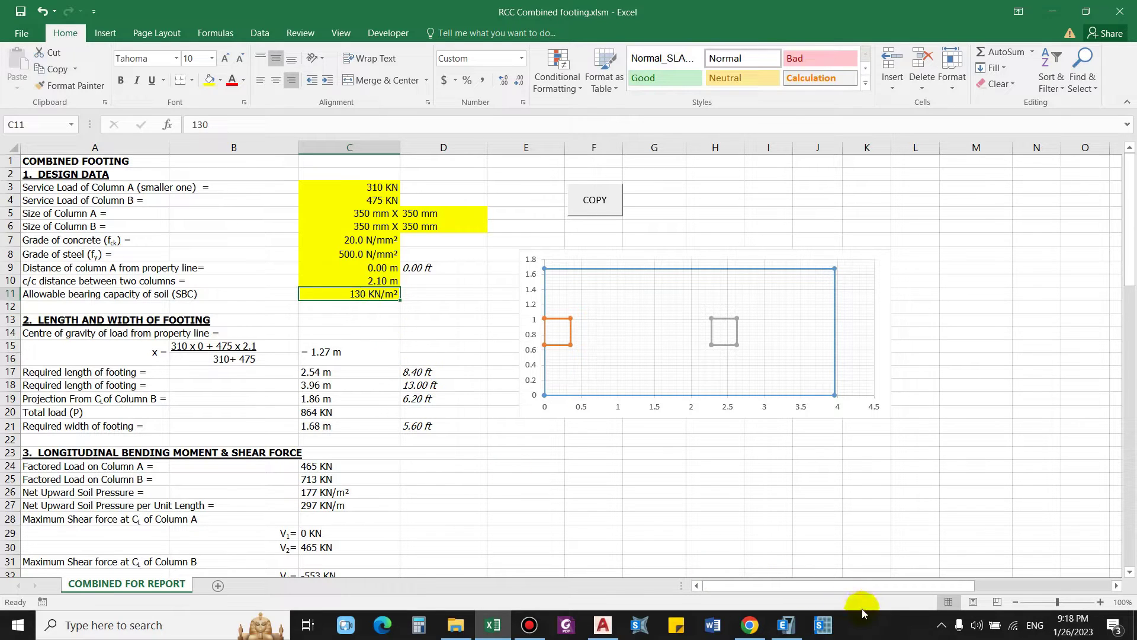
# - Examine the load's centre of gravity, the required footing length and the projection from Column B in the length and width section
pyautogui.click(66, 353)
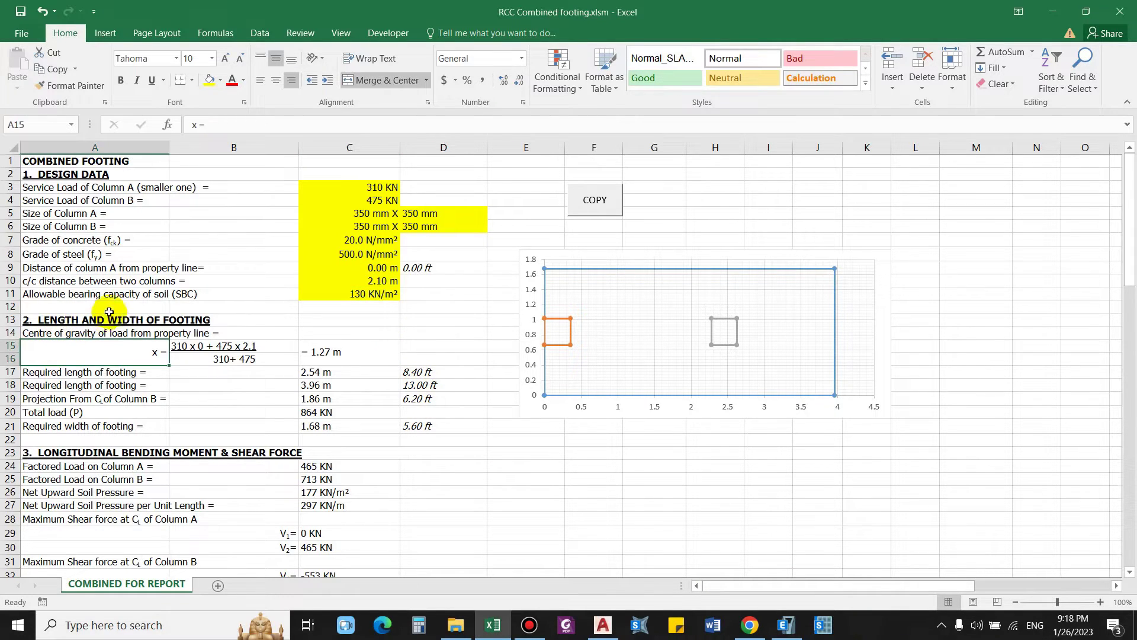
pyautogui.scroll(-1, 199, 331)
pyautogui.click(152, 294)
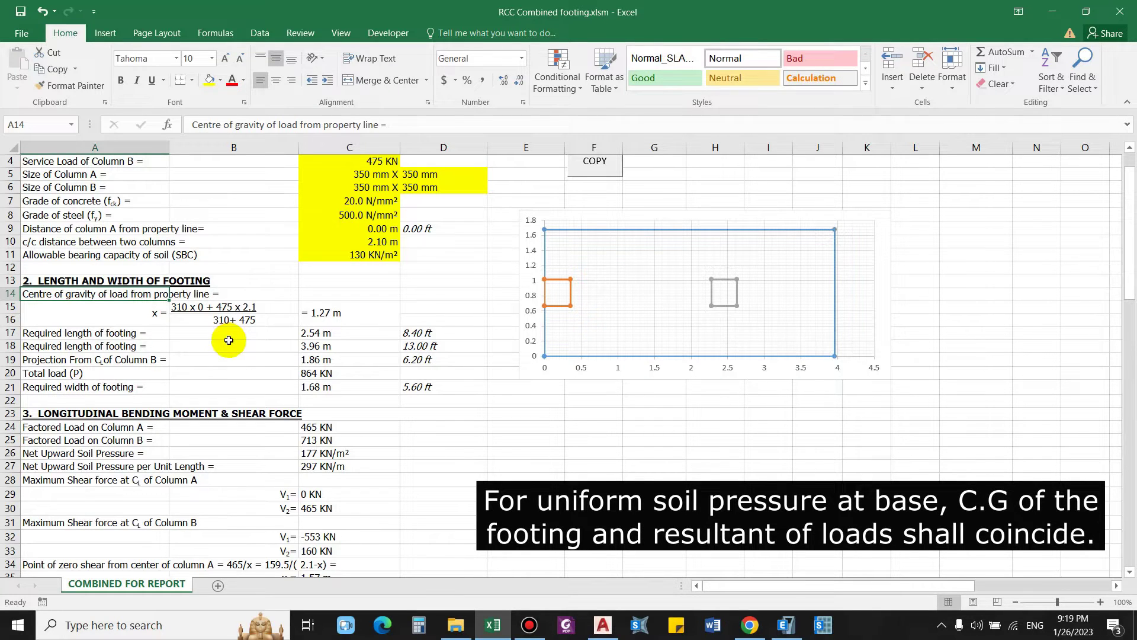
pyautogui.click(155, 314)
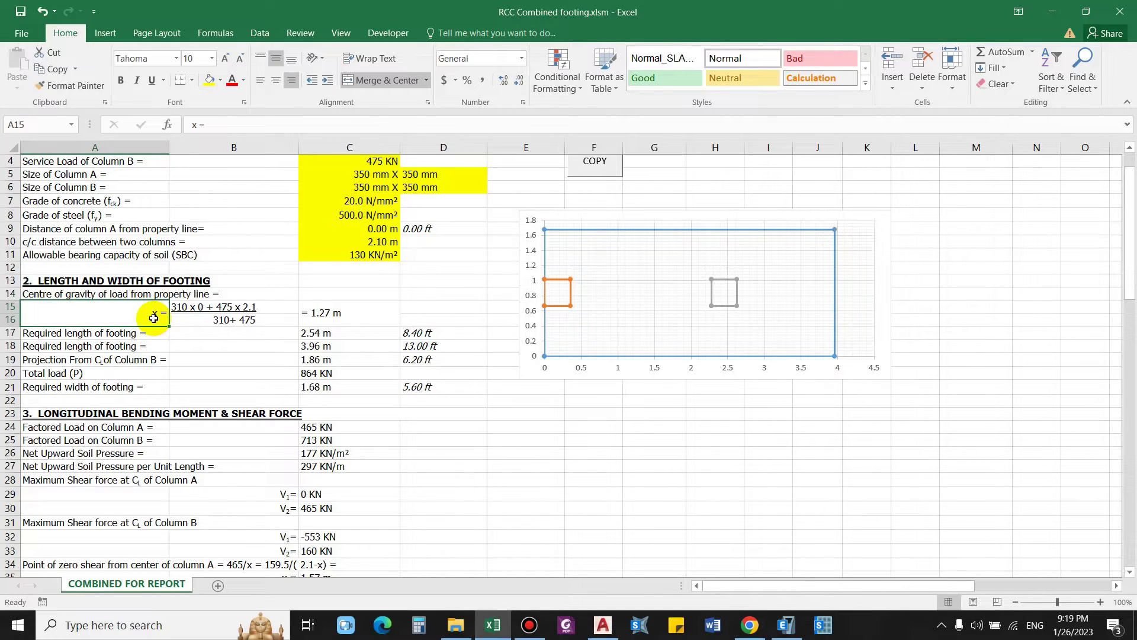
pyautogui.click(337, 323)
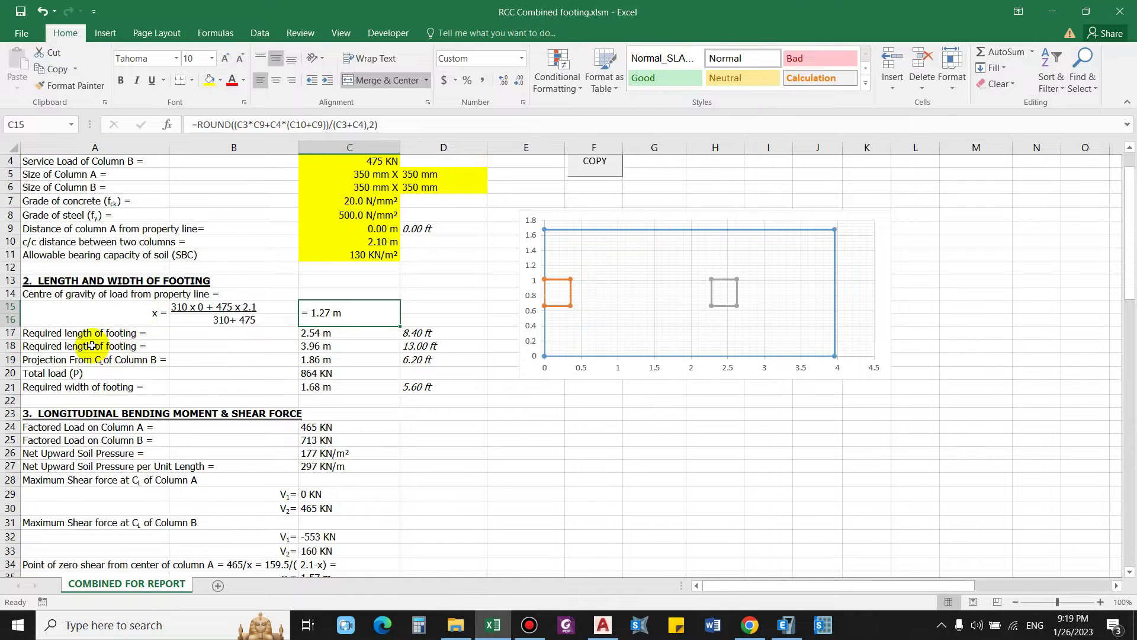
pyautogui.click(48, 332)
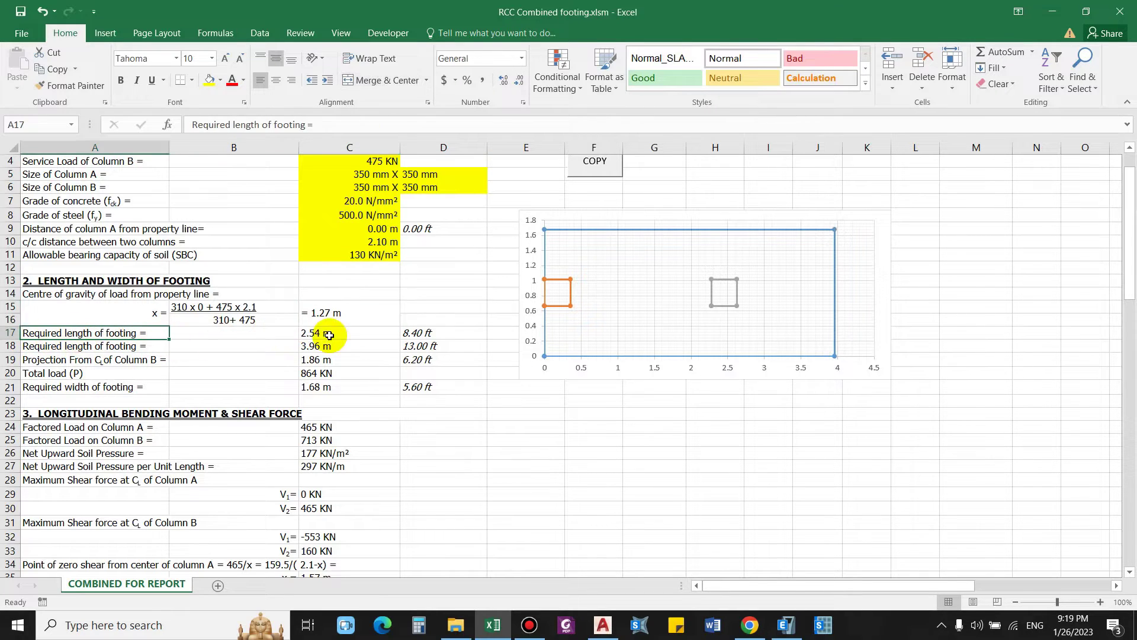
pyautogui.click(347, 336)
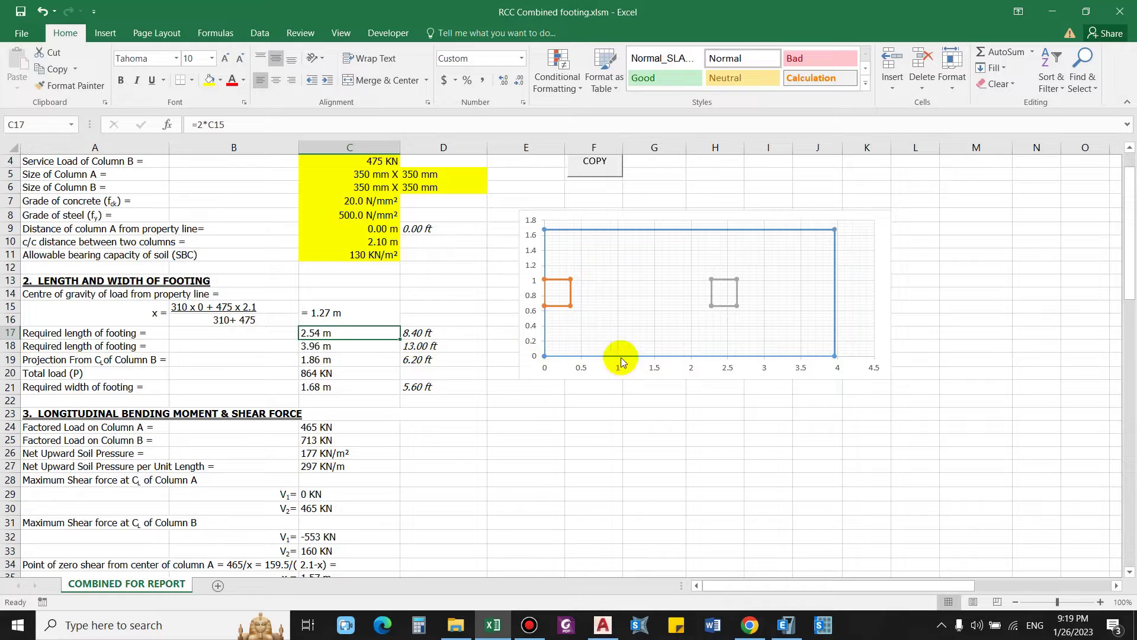
pyautogui.click(421, 335)
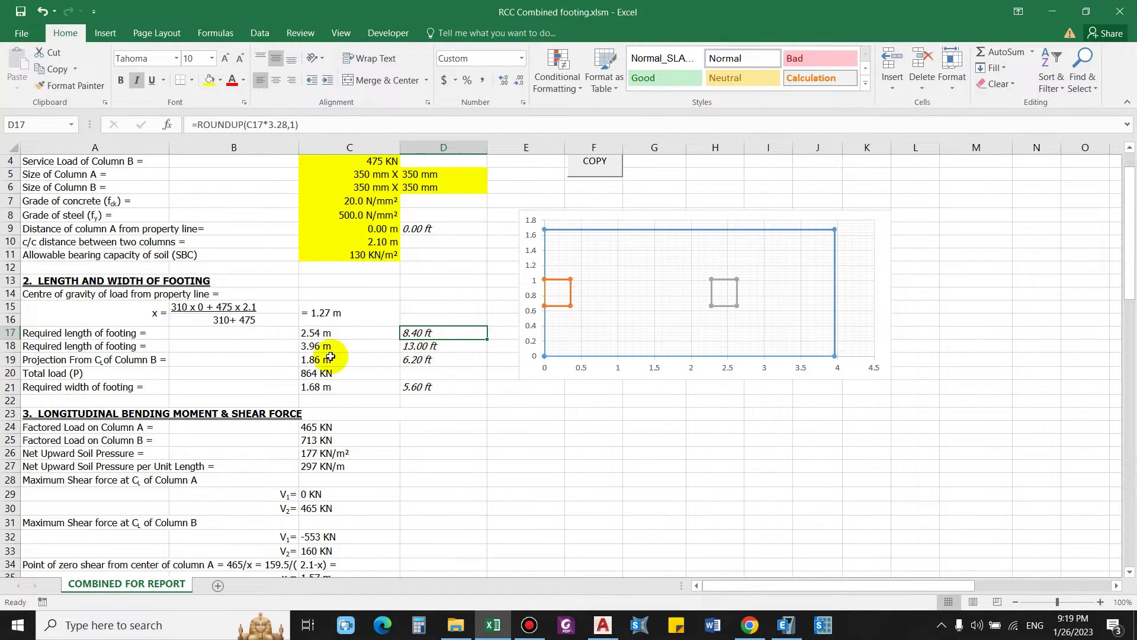
pyautogui.click(314, 359)
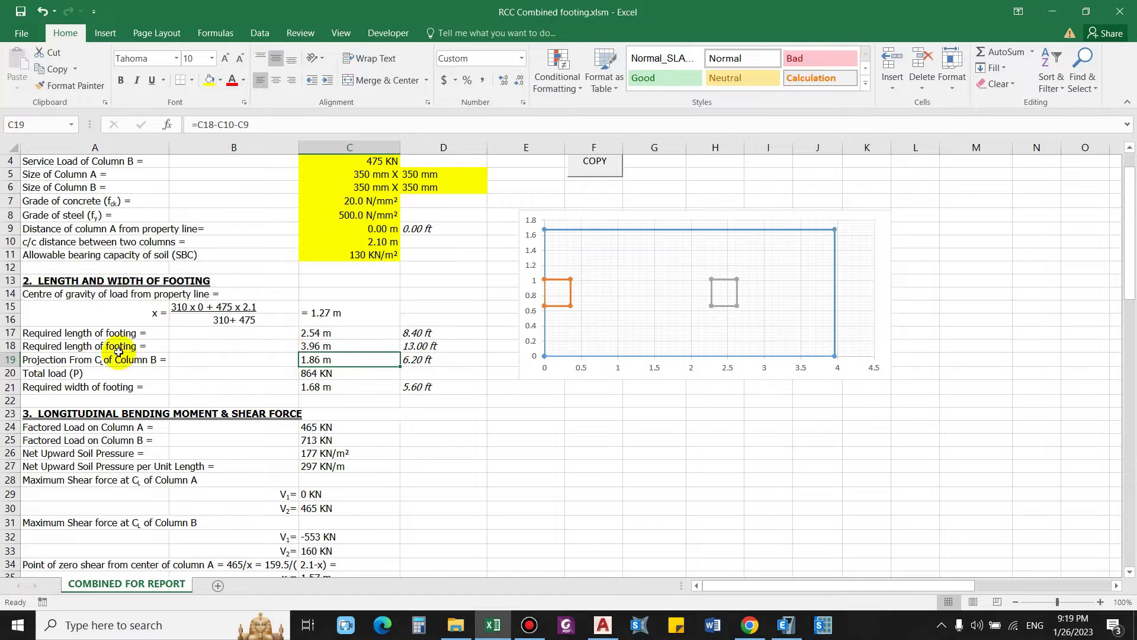
# - Rename the second "Required length of footing =" label in A18 to "Provided length of footing ="
pyautogui.click(72, 345)
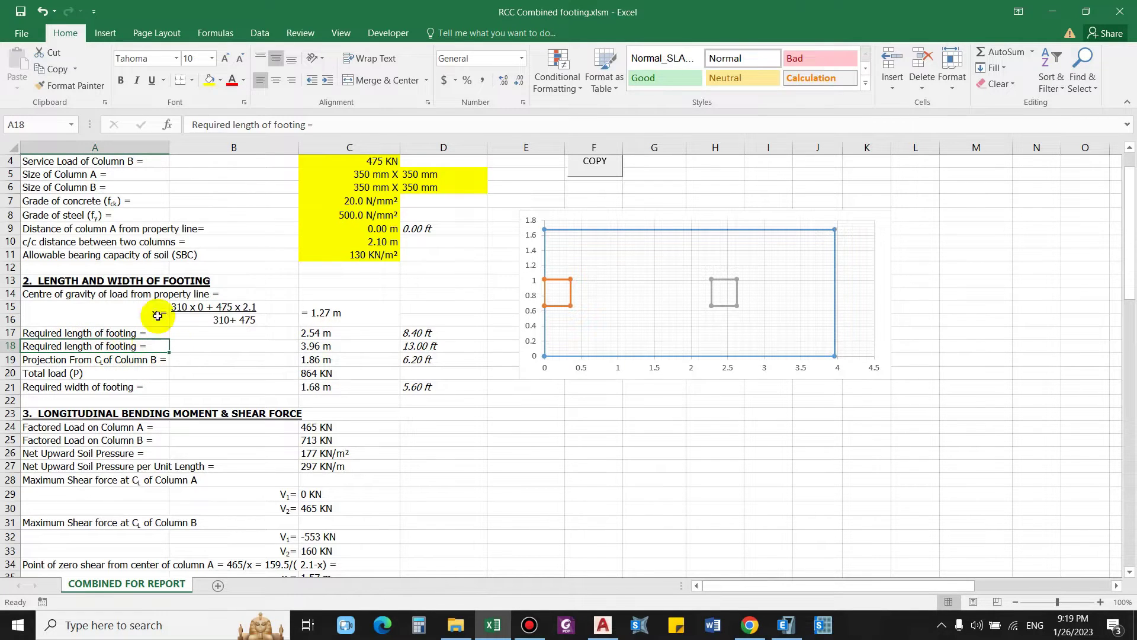
pyautogui.doubleClick(230, 125)
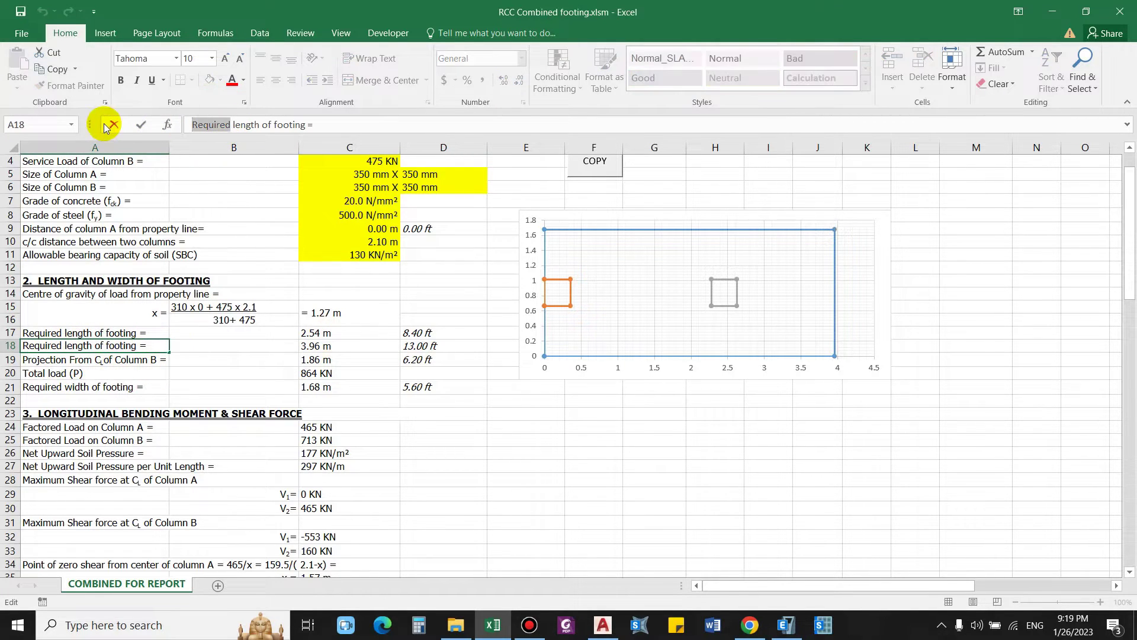
pyautogui.write('Provid')
pyautogui.write('ed')
pyautogui.press('Return')
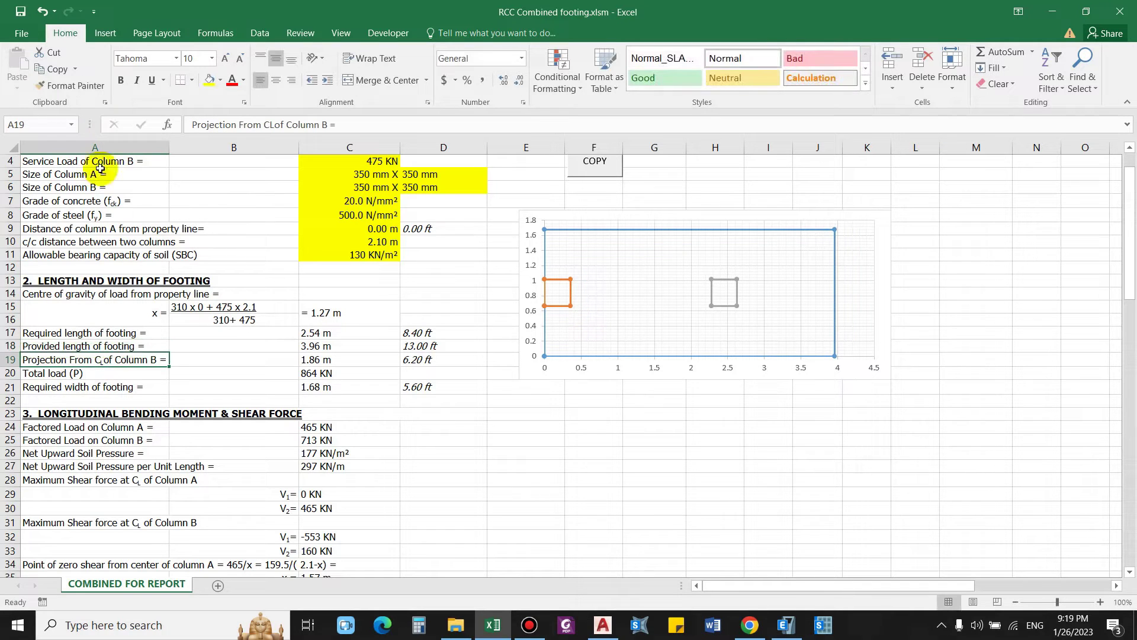
# - Fill the provided footing length cell C18 with yellow to mark it as an input
pyautogui.click(309, 343)
pyautogui.click(210, 80)
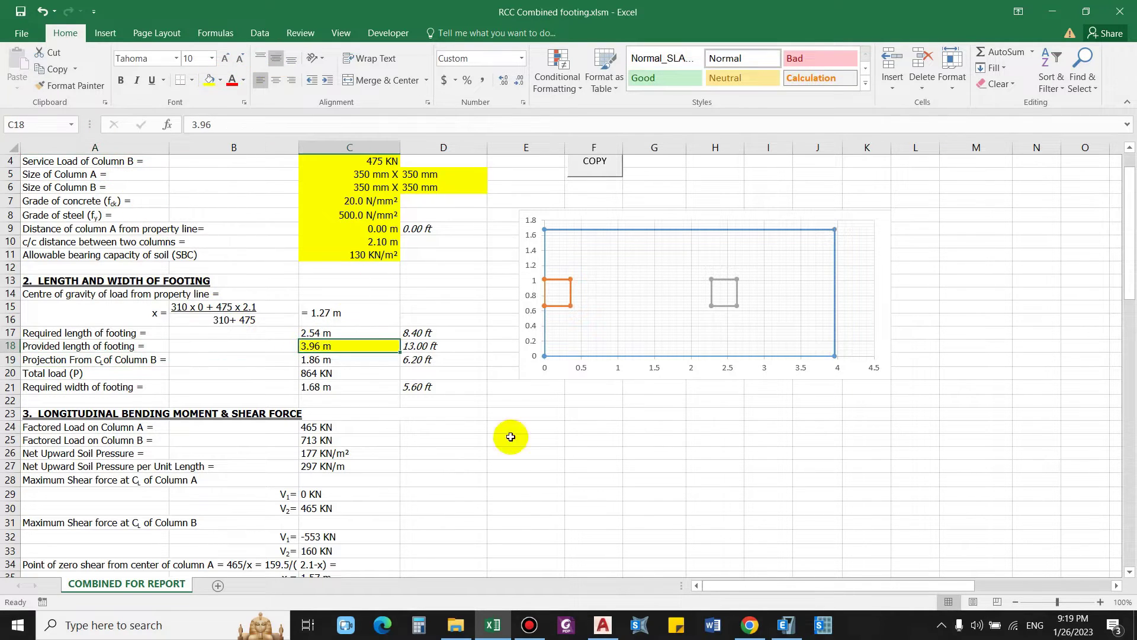
pyautogui.click(477, 427)
# - Try a provided footing length of 3 m and check the required width of the footing
pyautogui.click(333, 348)
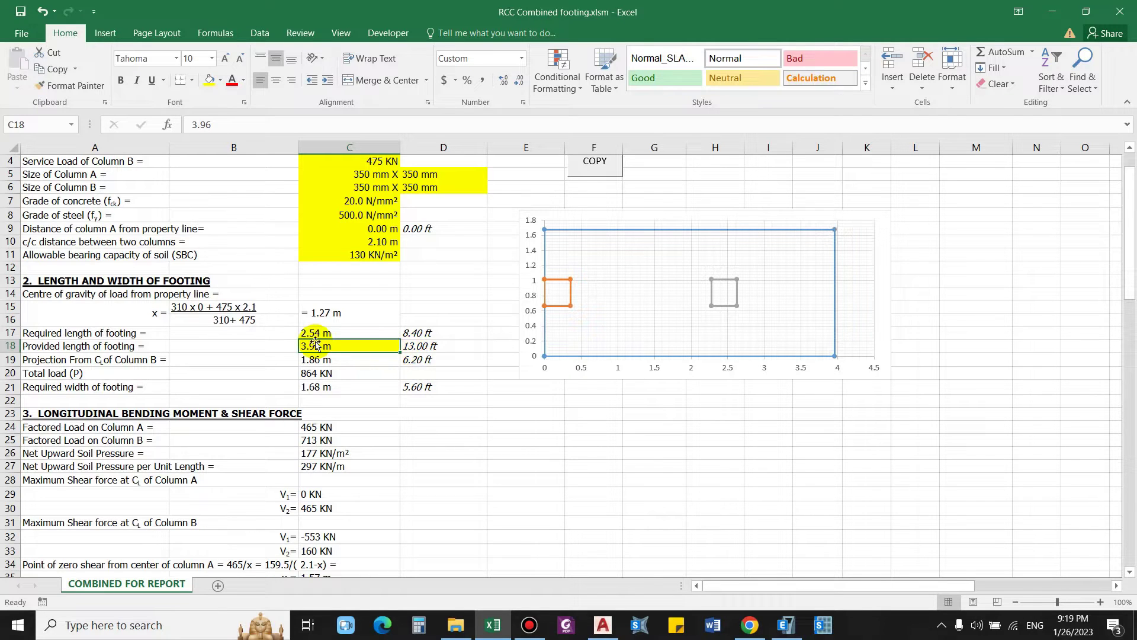
pyautogui.write('3')
pyautogui.press('Return')
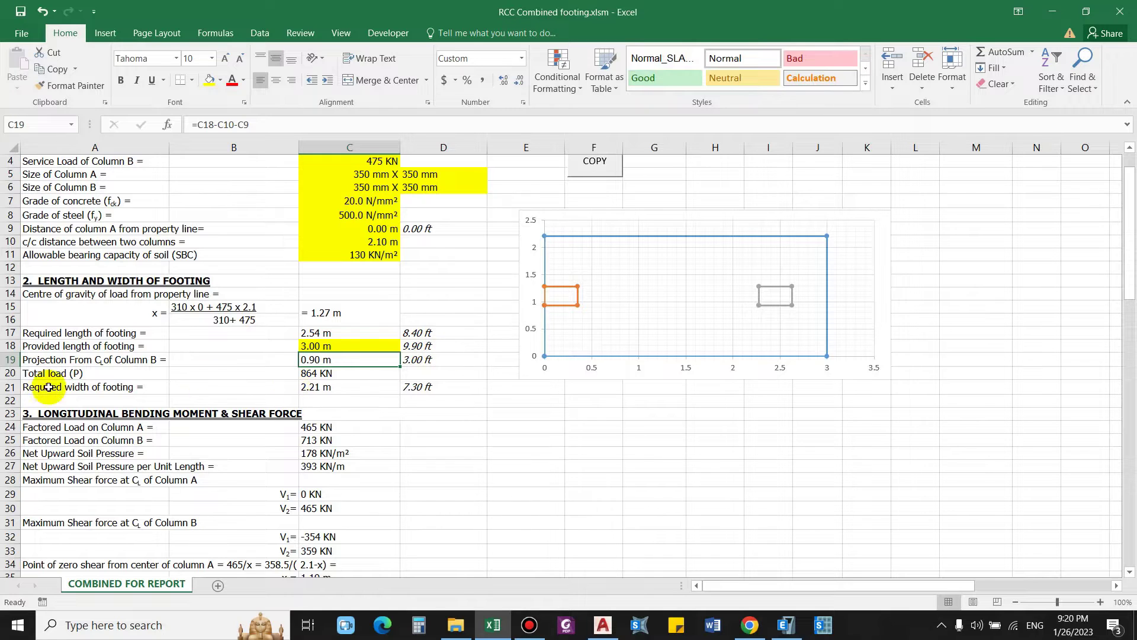
pyautogui.click(68, 388)
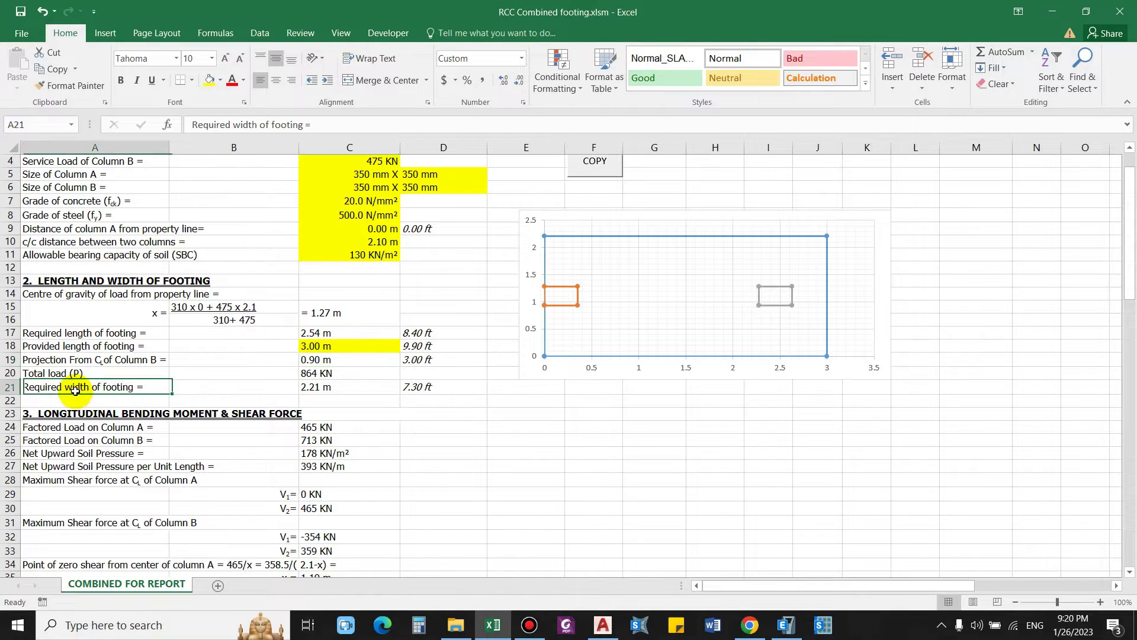
pyautogui.click(316, 388)
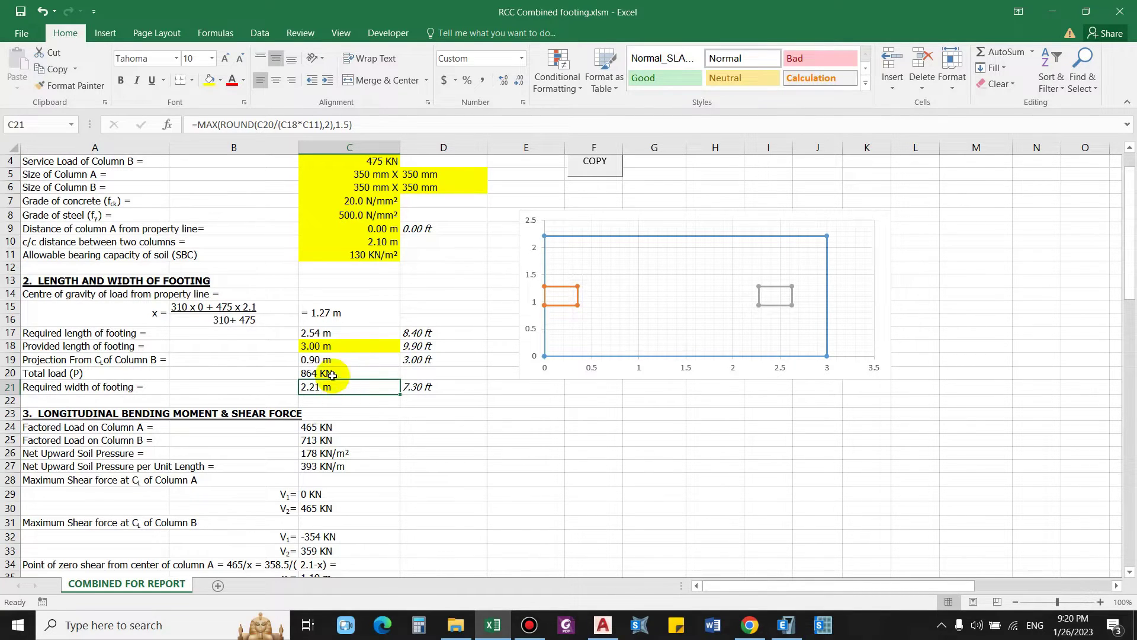
# - Try provided footing lengths of 3.5 m and 3.6 m
pyautogui.click(329, 347)
pyautogui.write('.5')
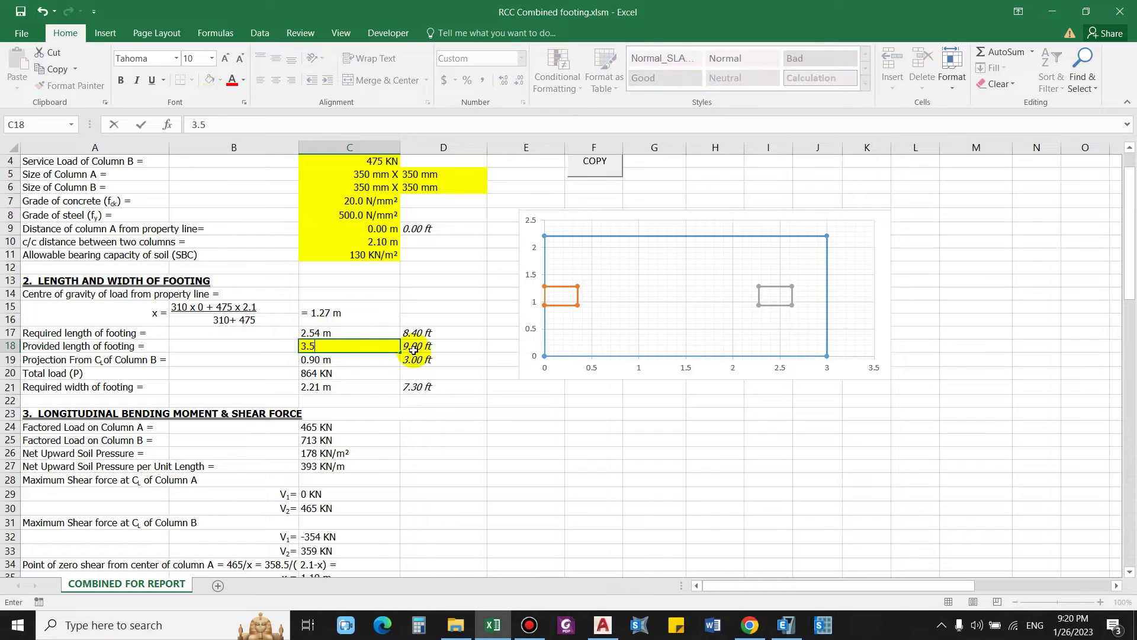
pyautogui.press('Return')
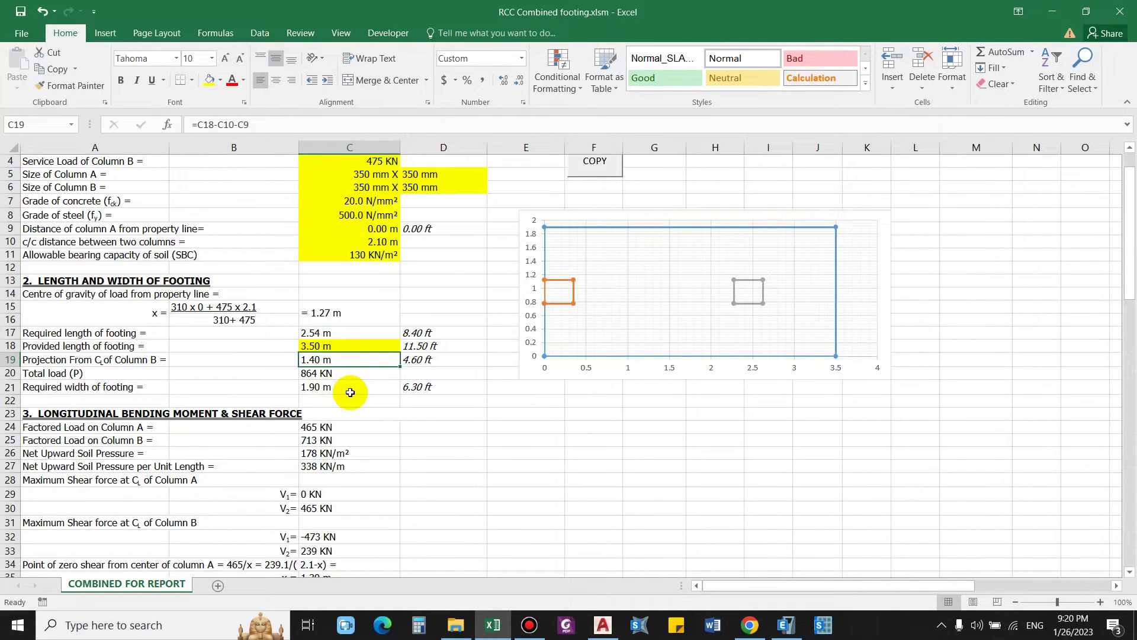
pyautogui.click(339, 346)
pyautogui.write('3.')
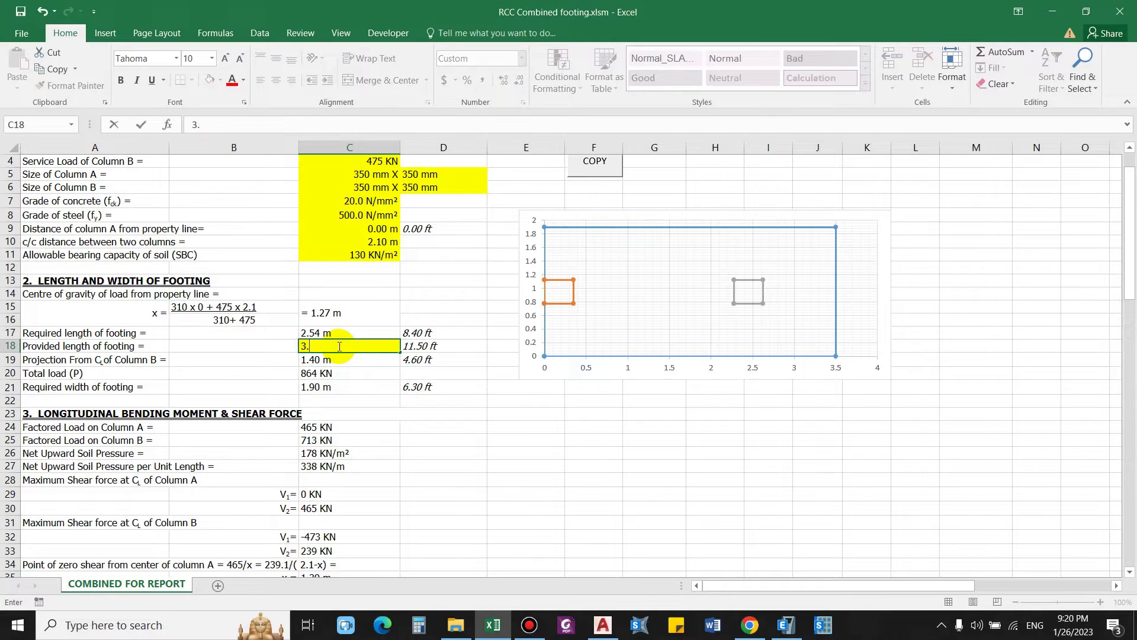
pyautogui.write('6')
pyautogui.press('Return')
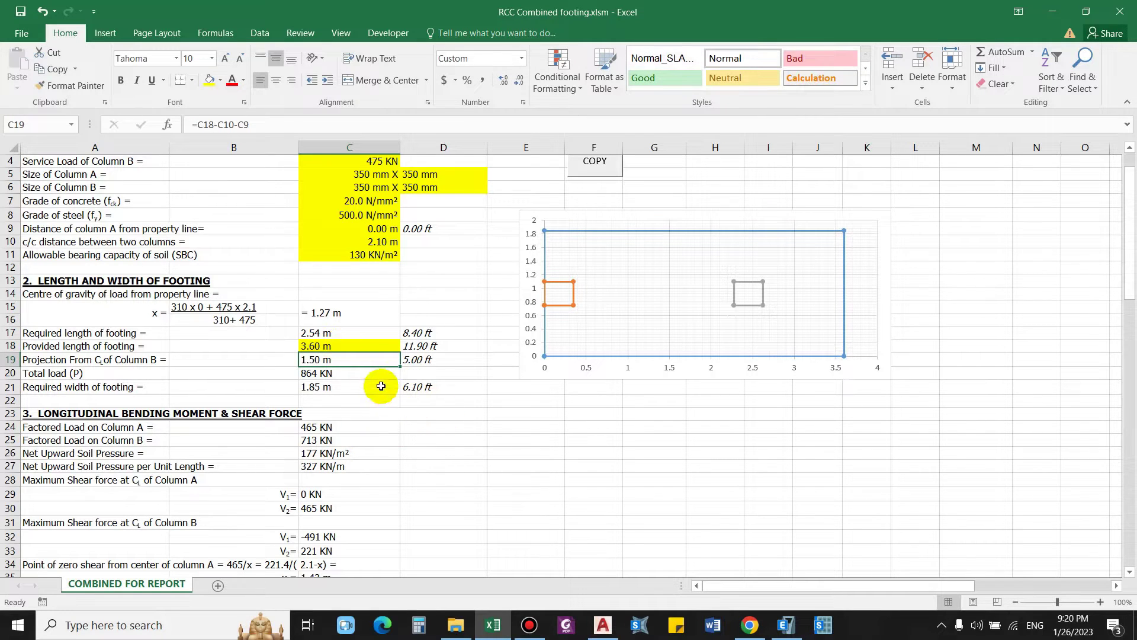
# - Set the provided length of the footing to 3.65 m and check the projection from the centre line of Column B
pyautogui.click(321, 347)
pyautogui.write('3.65')
pyautogui.press('Return')
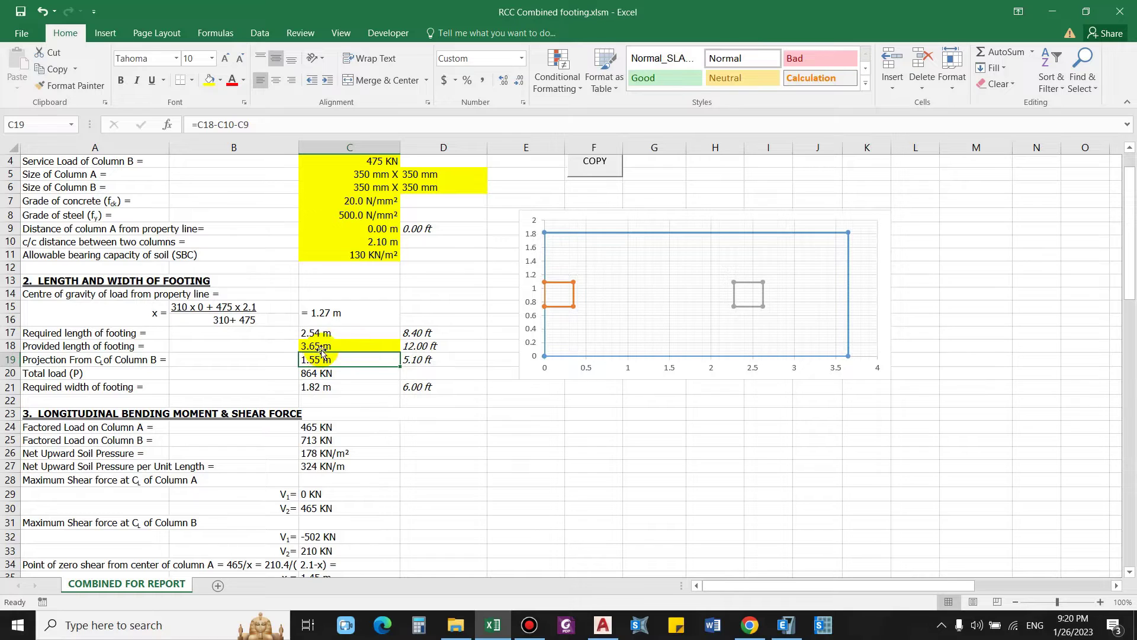
pyautogui.click(358, 341)
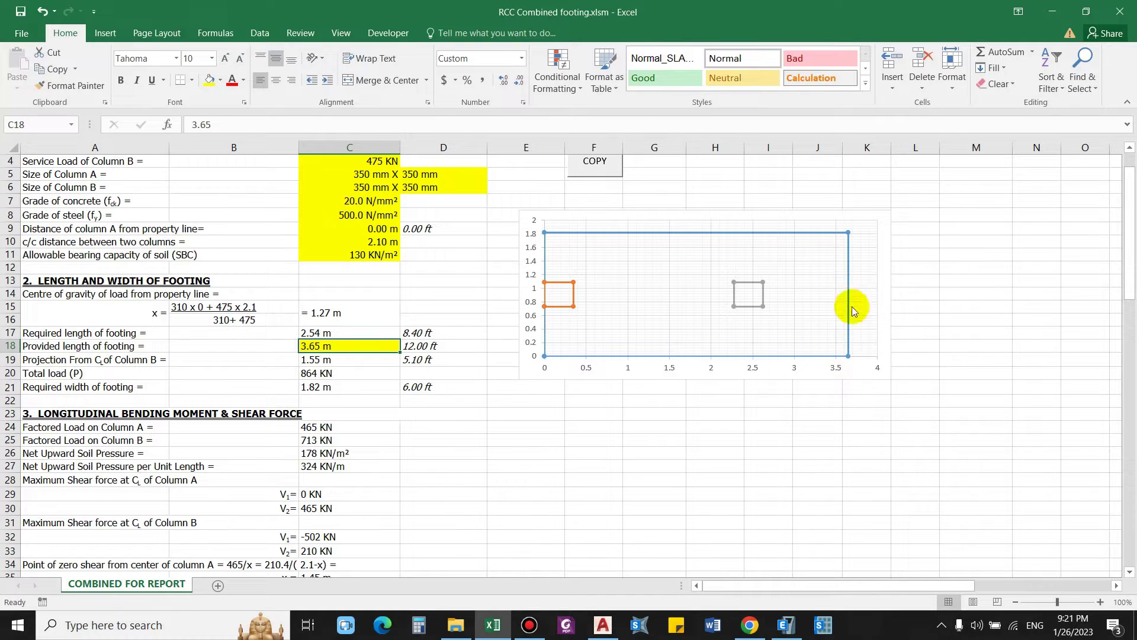
pyautogui.click(354, 361)
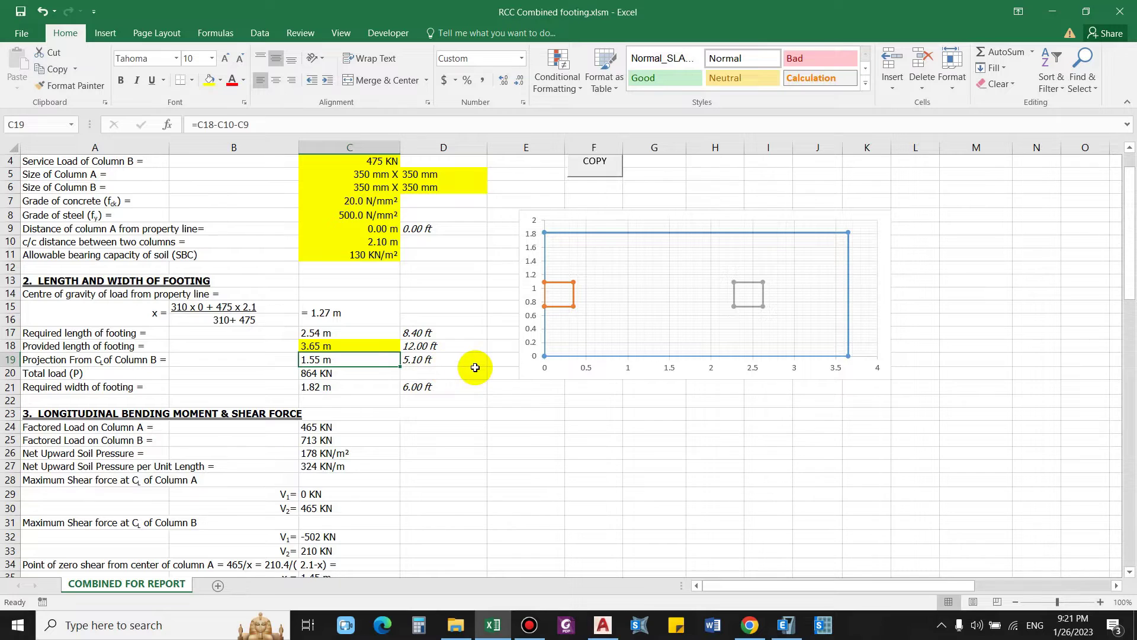
# - Examine the factored load on Column A and its formula in the longitudinal bending moment and shear force section against the design data
pyautogui.scroll(-2, 468, 367)
pyautogui.click(49, 334)
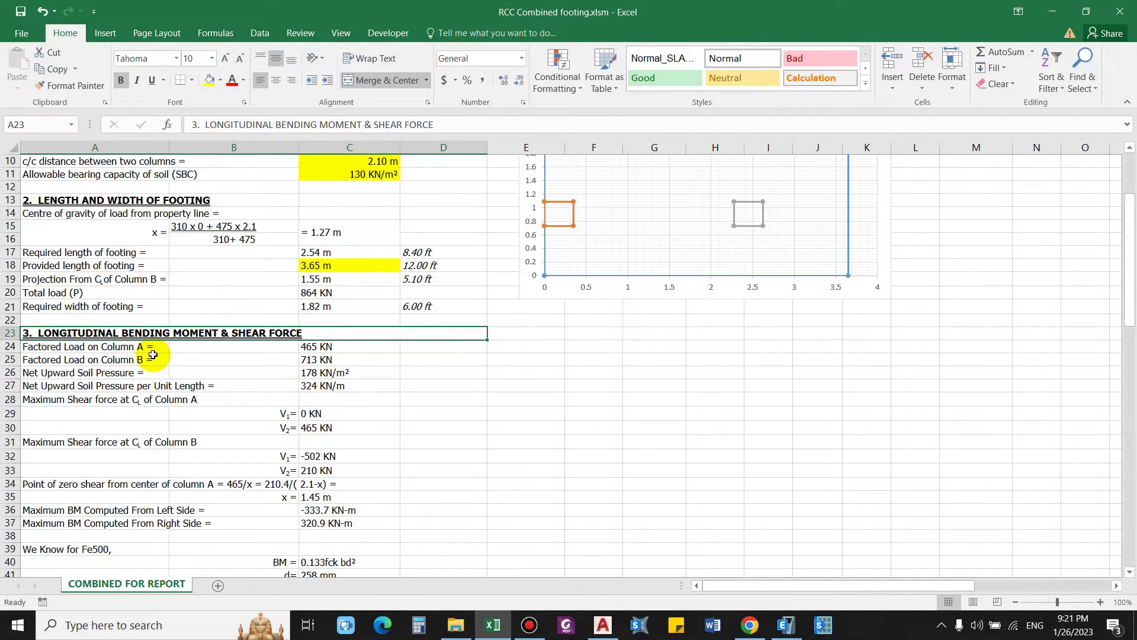
pyautogui.scroll(-1, 118, 356)
pyautogui.click(96, 308)
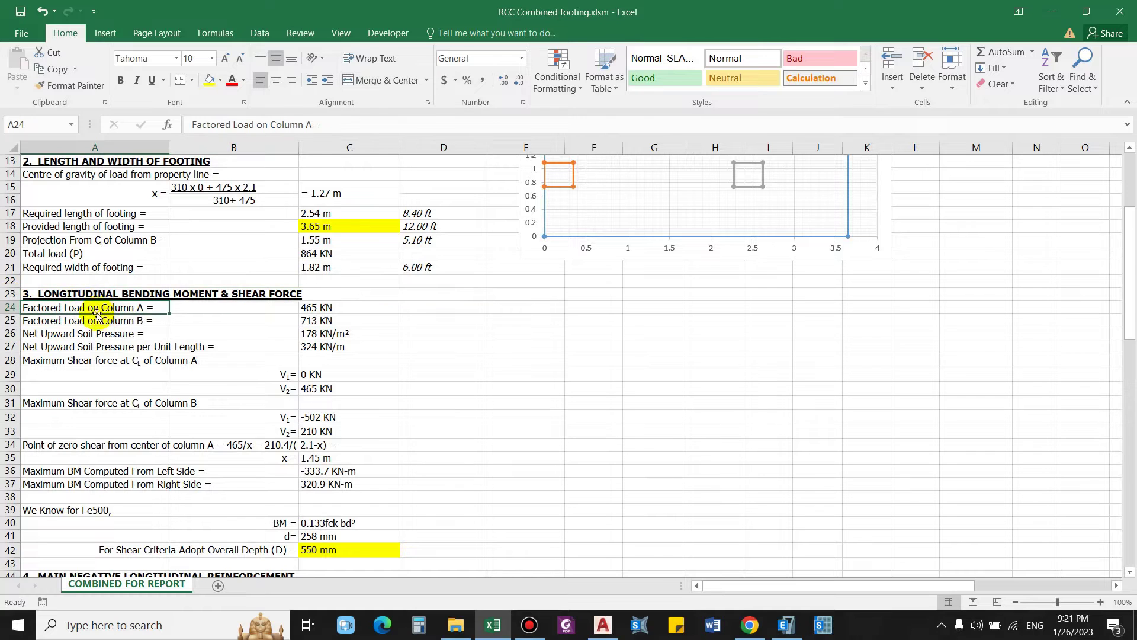
pyautogui.scroll(1, 123, 319)
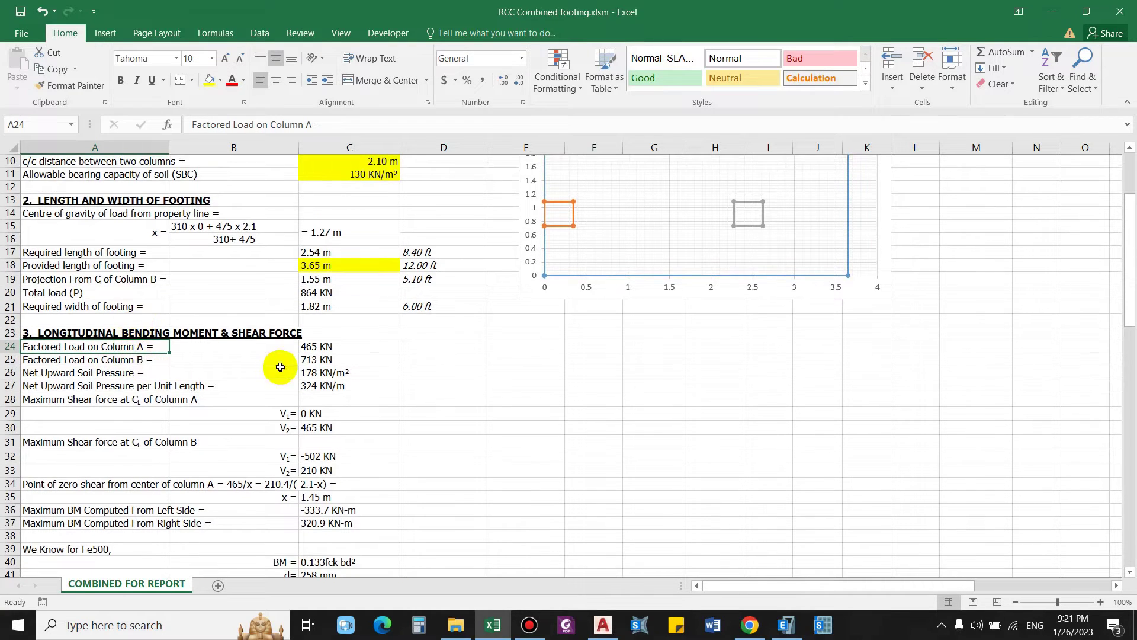
pyautogui.scroll(1, 291, 379)
pyautogui.click(336, 391)
pyautogui.scroll(2, 318, 271)
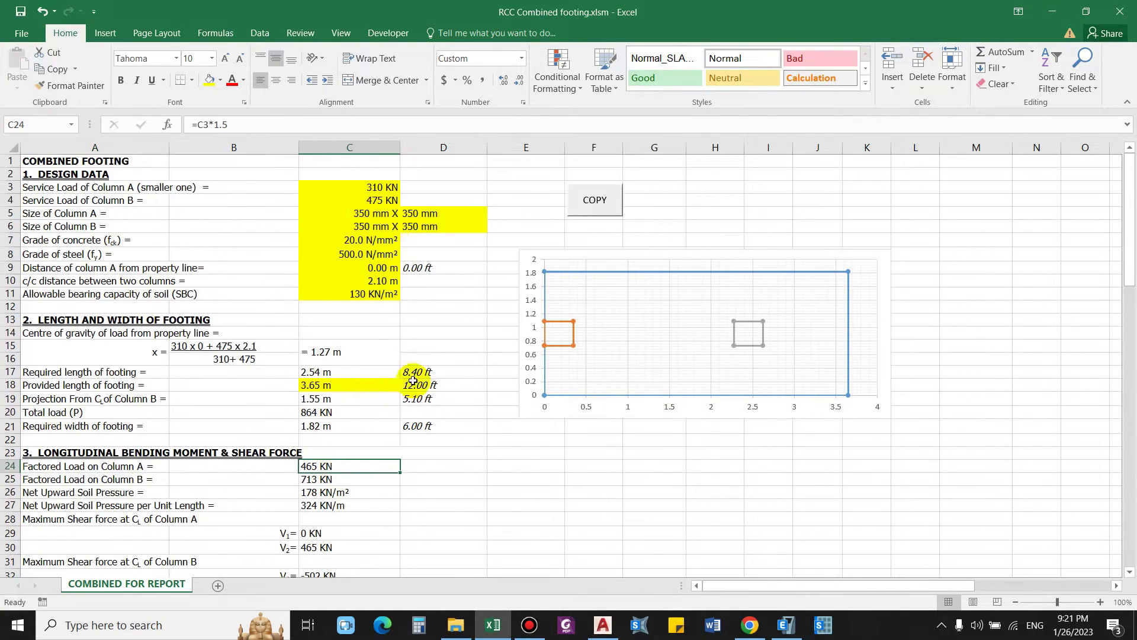
pyautogui.scroll(-2, 413, 379)
pyautogui.scroll(-1, 144, 405)
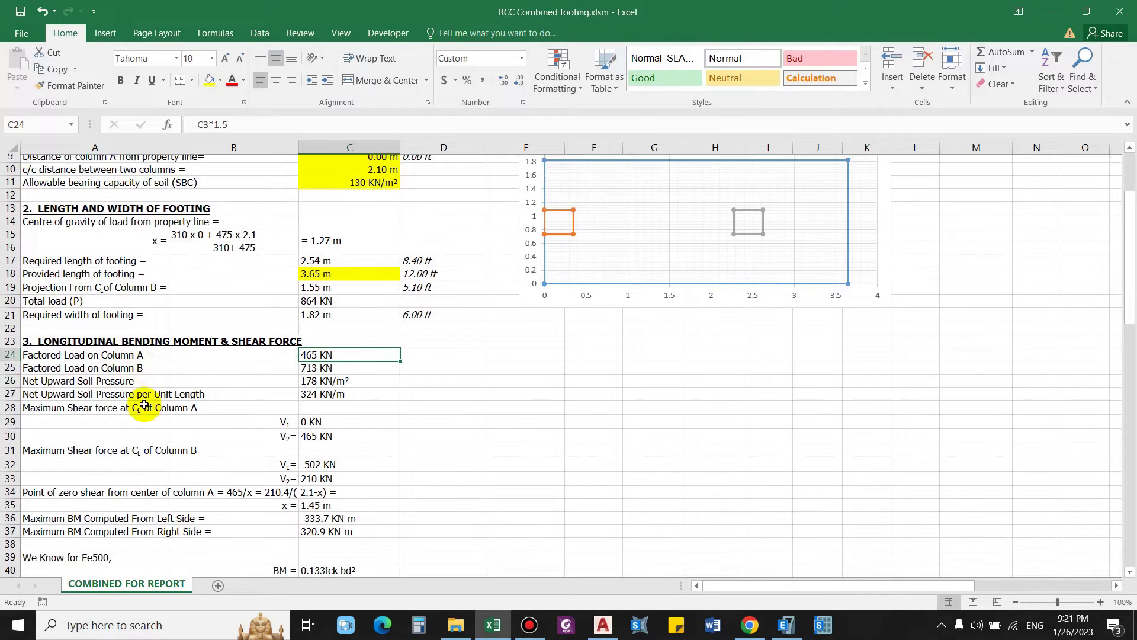
# - Examine the net upward soil pressure and its formula in the longitudinal bending moment and shear force section
pyautogui.click(70, 382)
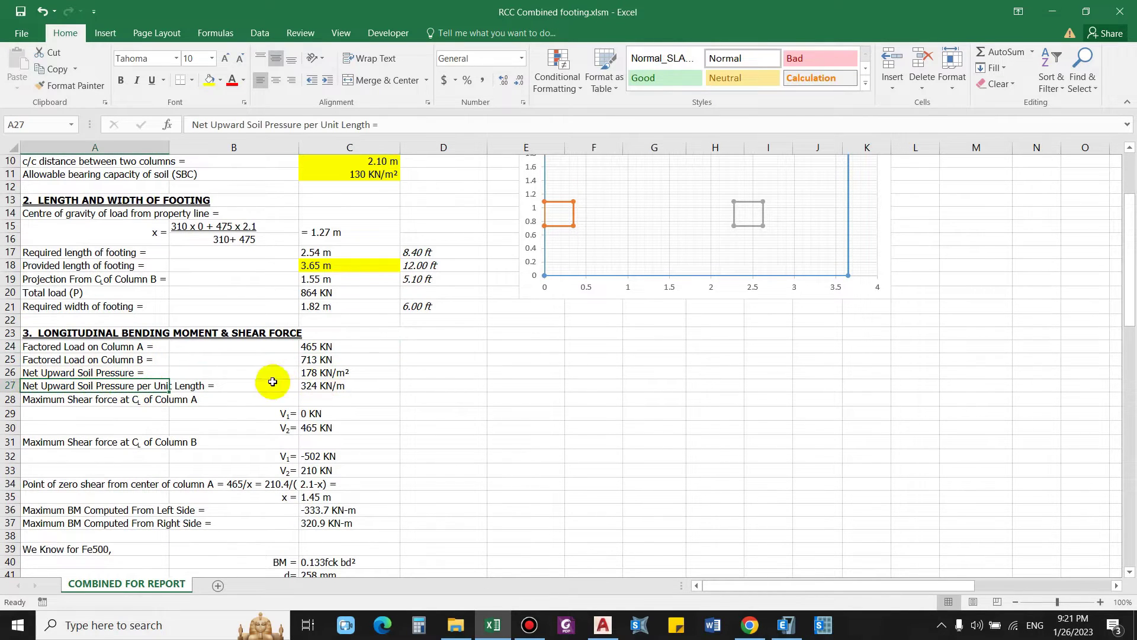
pyautogui.click(336, 374)
pyautogui.click(366, 127)
pyautogui.press('Escape')
pyautogui.scroll(-1, 394, 299)
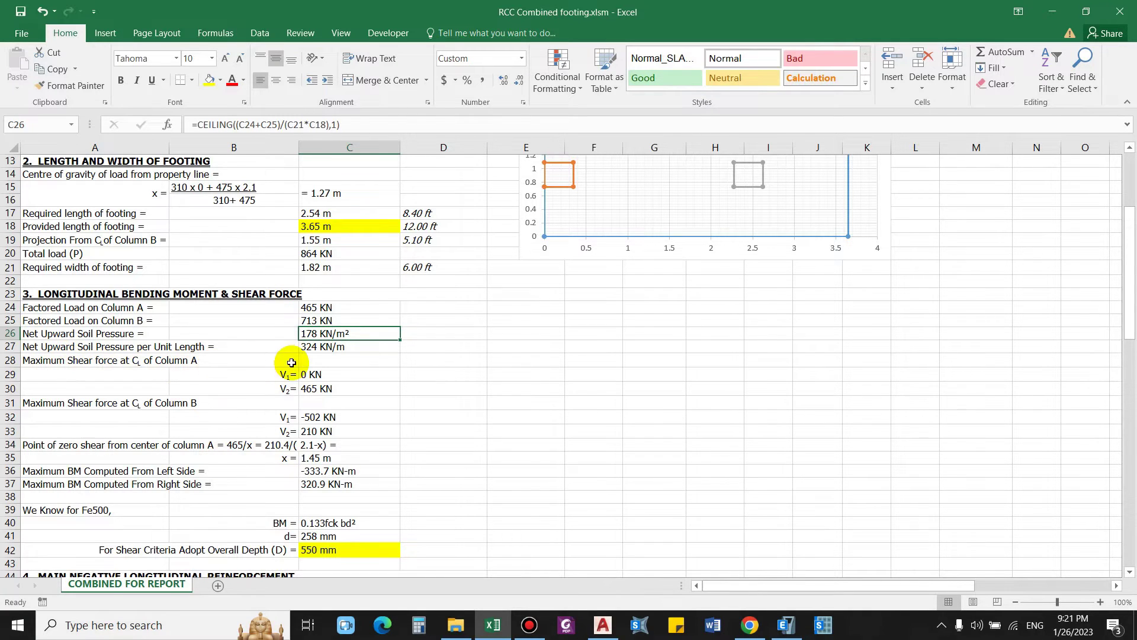
# - Examine the maximum shear force values V1 and V2 at the centre lines of Column A and Column B
pyautogui.scroll(-1, 282, 364)
pyautogui.click(596, 358)
pyautogui.scroll(-1, 172, 341)
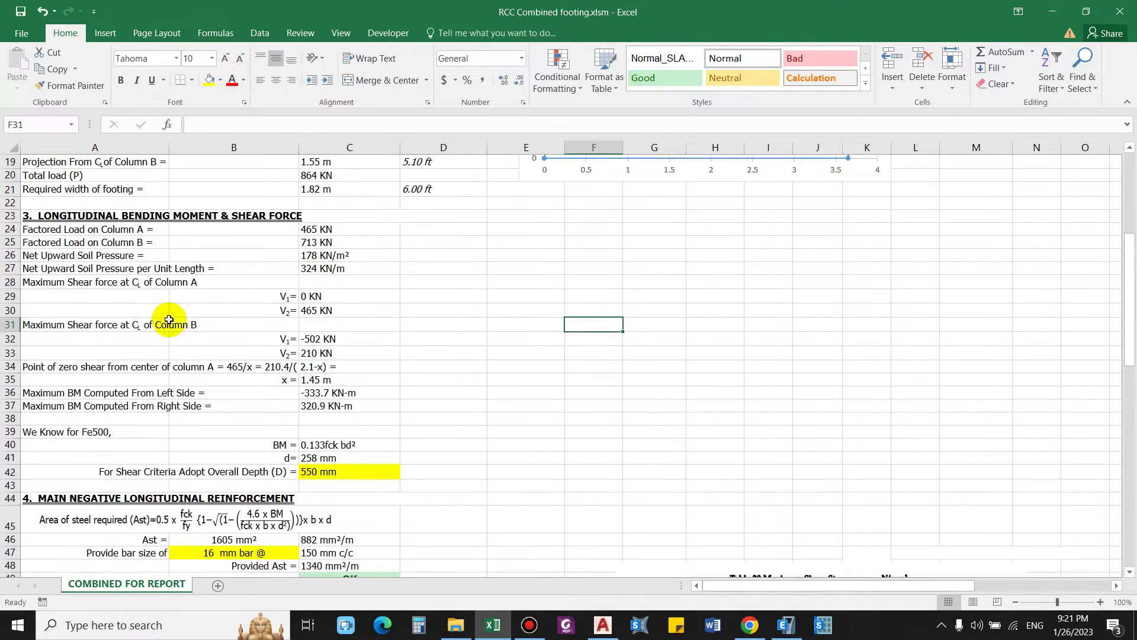
pyautogui.scroll(1, 163, 322)
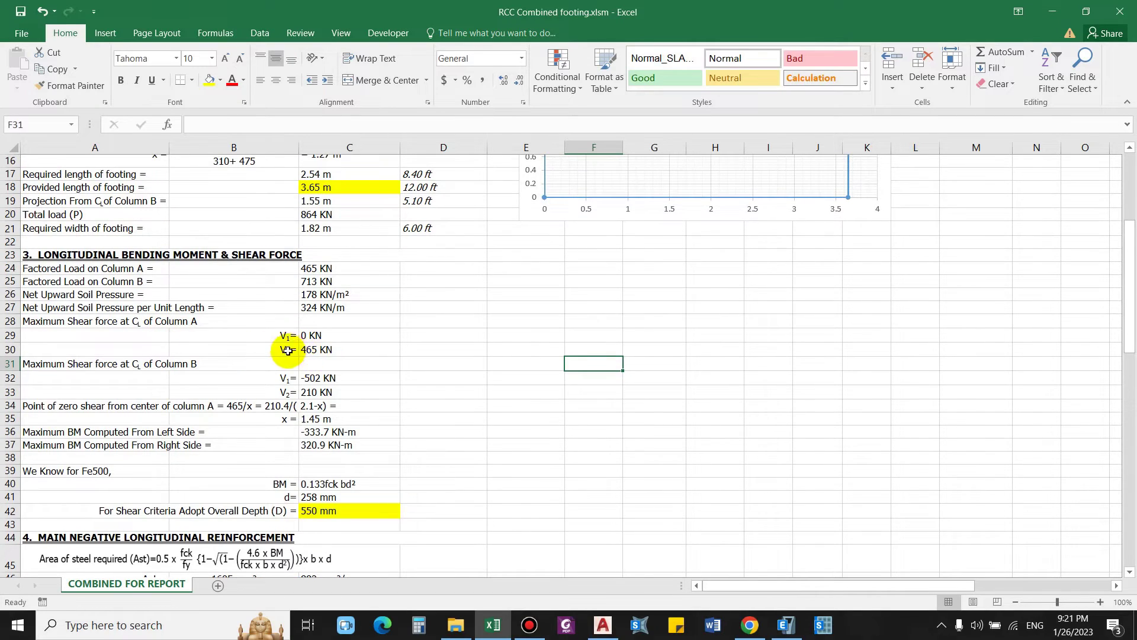
pyautogui.scroll(-1, 290, 348)
pyautogui.click(356, 314)
pyautogui.click(355, 343)
pyautogui.click(358, 351)
pyautogui.scroll(1, 278, 348)
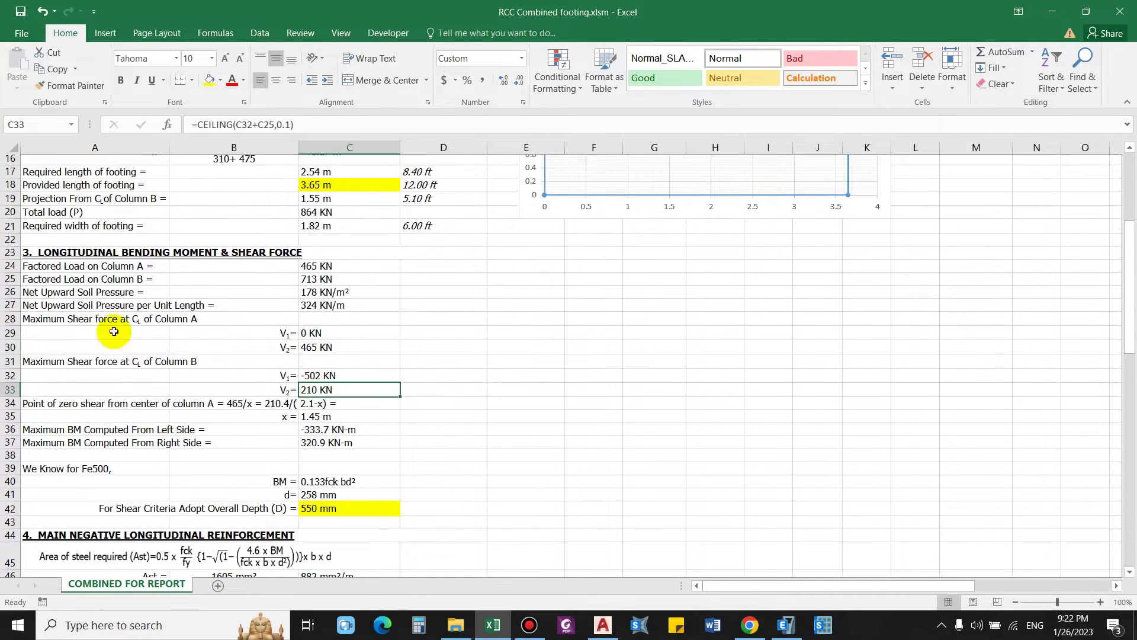
pyautogui.scroll(-2, 350, 356)
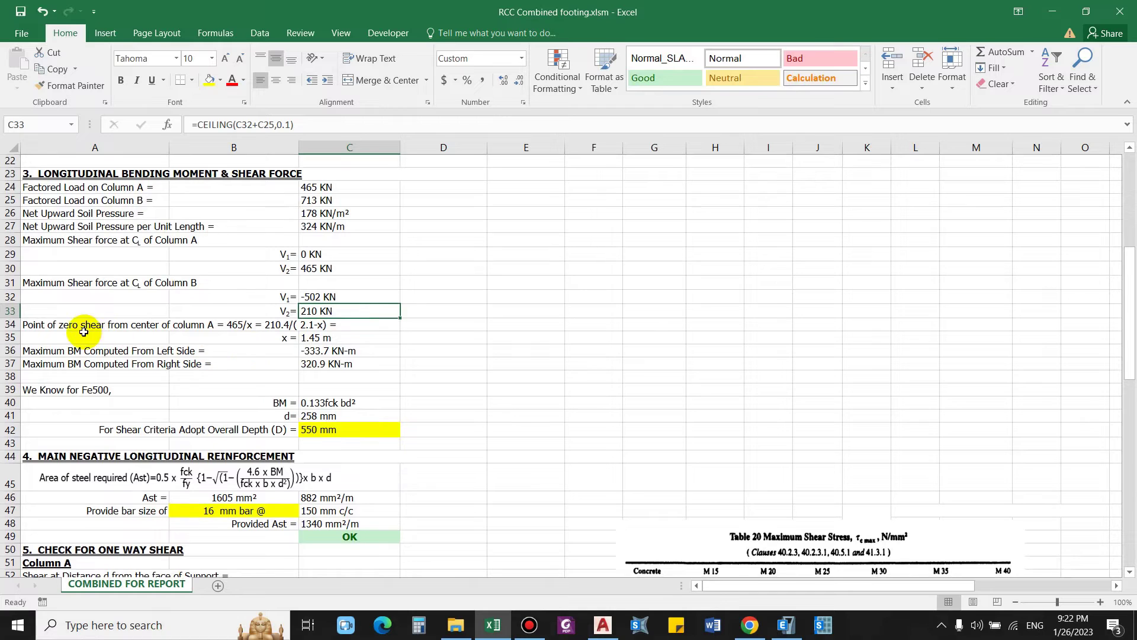
# - Examine the point of zero shear from the centre of Column A against the footing plan chart
pyautogui.click(67, 339)
pyautogui.scroll(4, 254, 356)
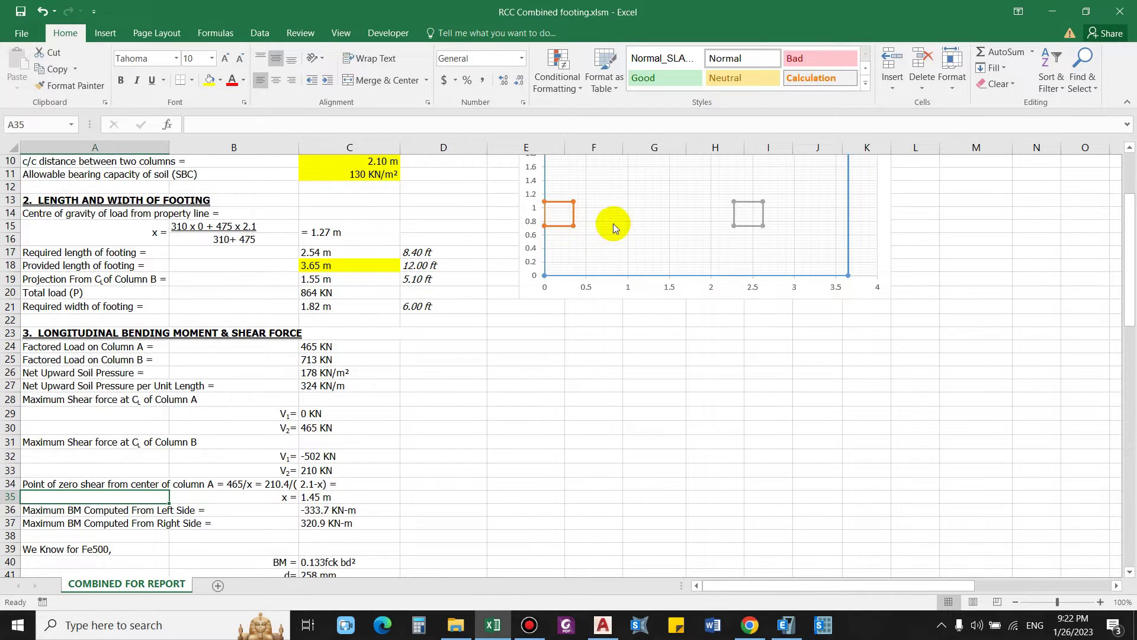
pyautogui.scroll(-3, 627, 222)
pyautogui.click(510, 378)
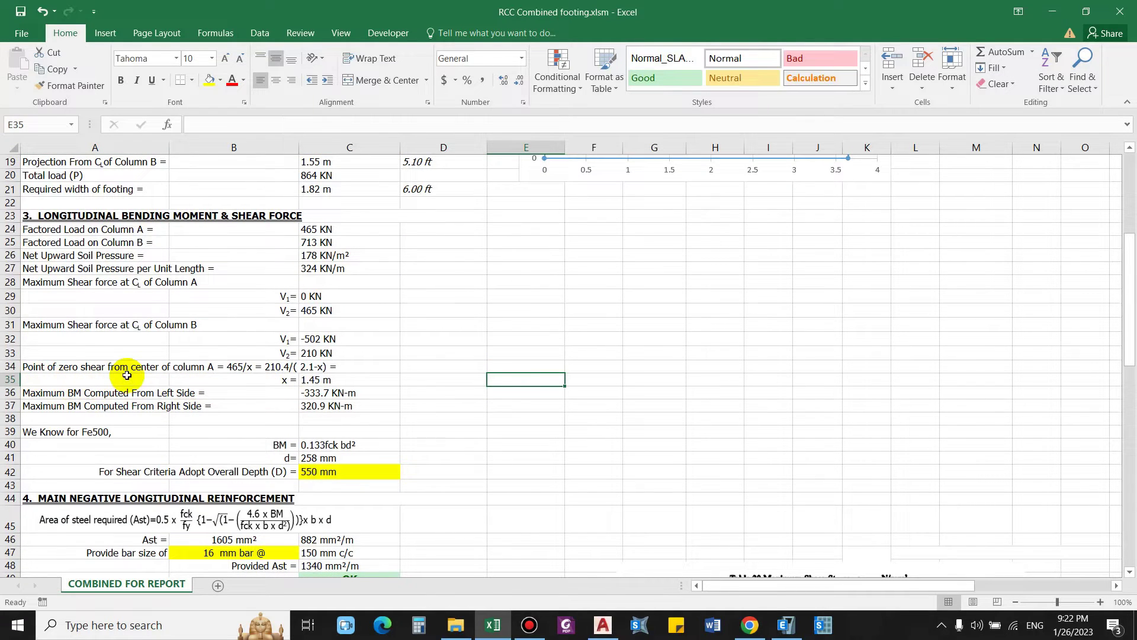
pyautogui.scroll(-1, 344, 405)
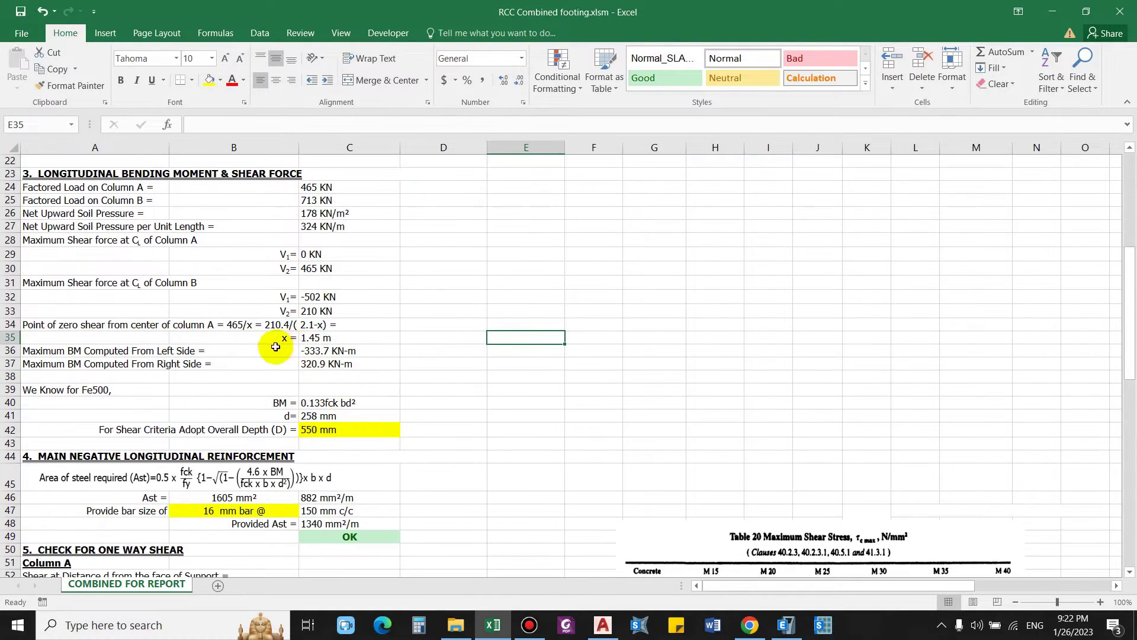
pyautogui.click(278, 336)
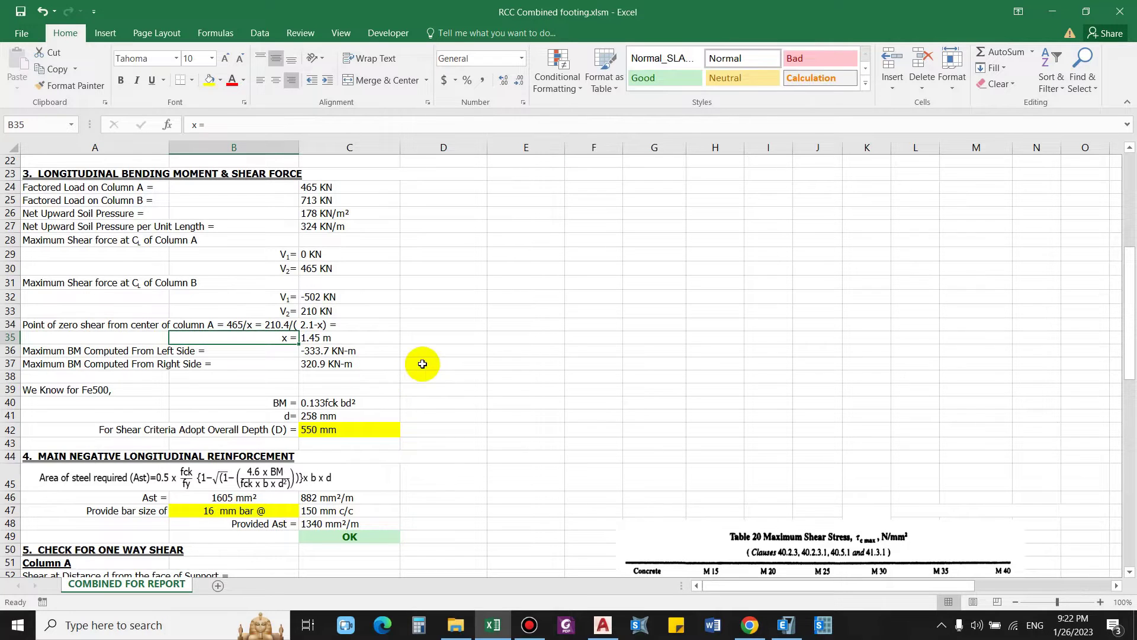
pyautogui.scroll(-1, 421, 363)
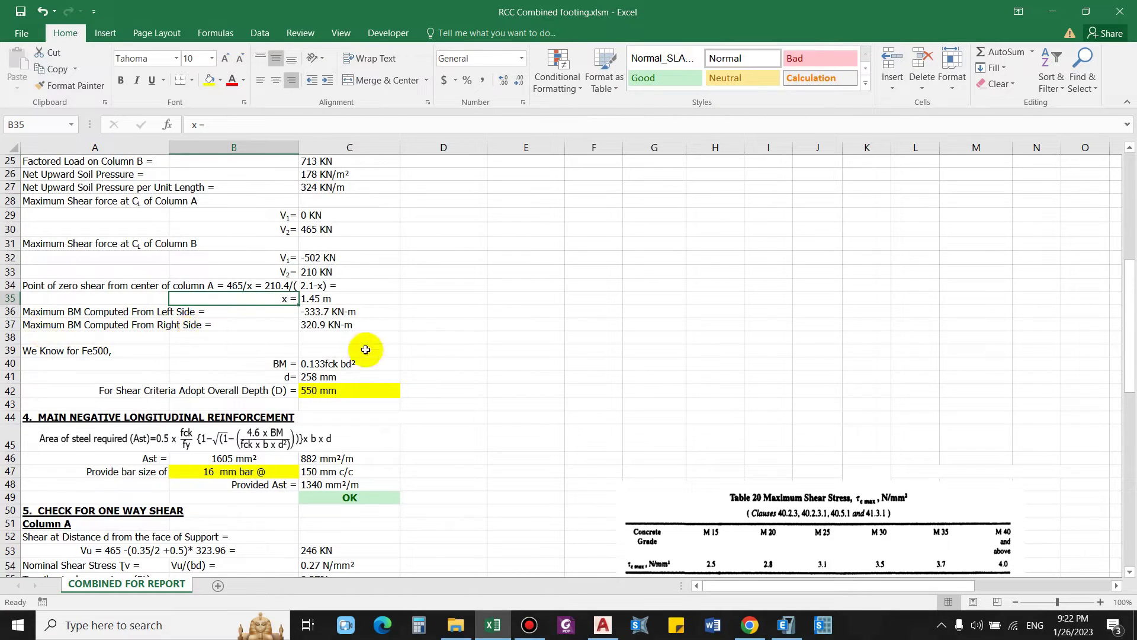
# - Compare the maximum bending moments computed from both sides with the footing geometry and check the effective depth calculation
pyautogui.scroll(6, 368, 348)
pyautogui.scroll(-1, 470, 335)
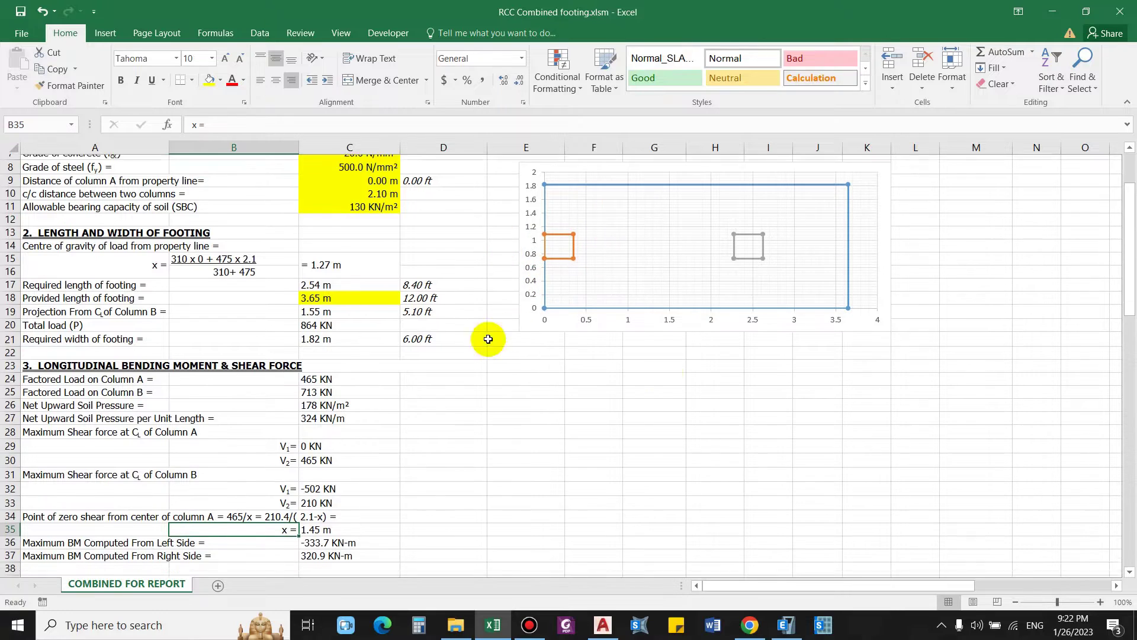
pyautogui.scroll(1, 470, 335)
pyautogui.scroll(-7, 587, 368)
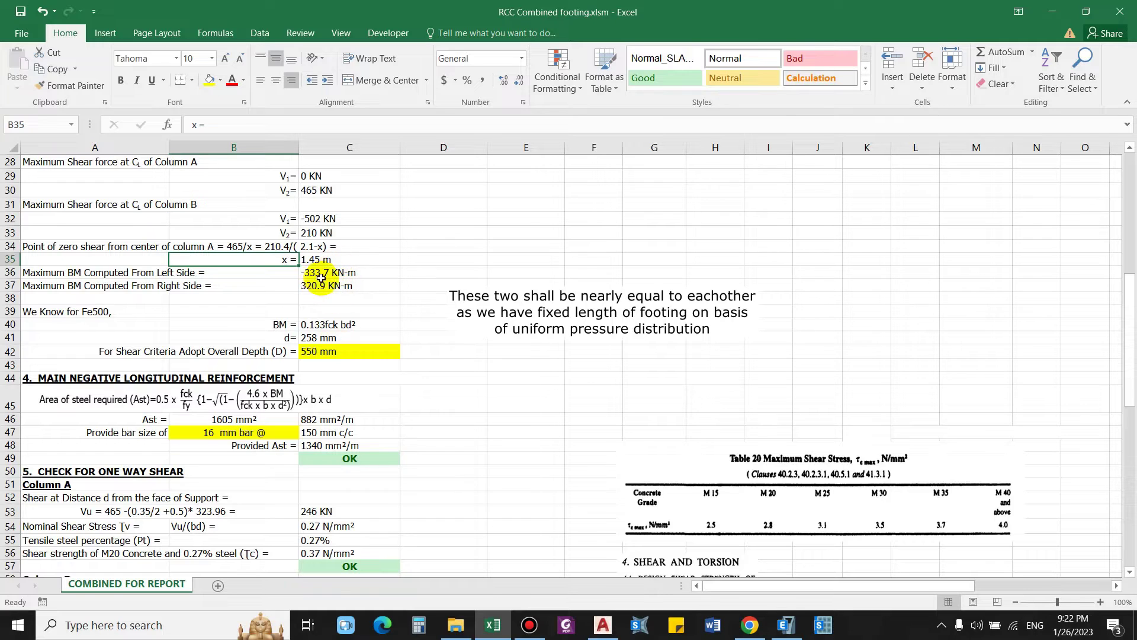
pyautogui.scroll(-1, 297, 281)
pyautogui.click(282, 283)
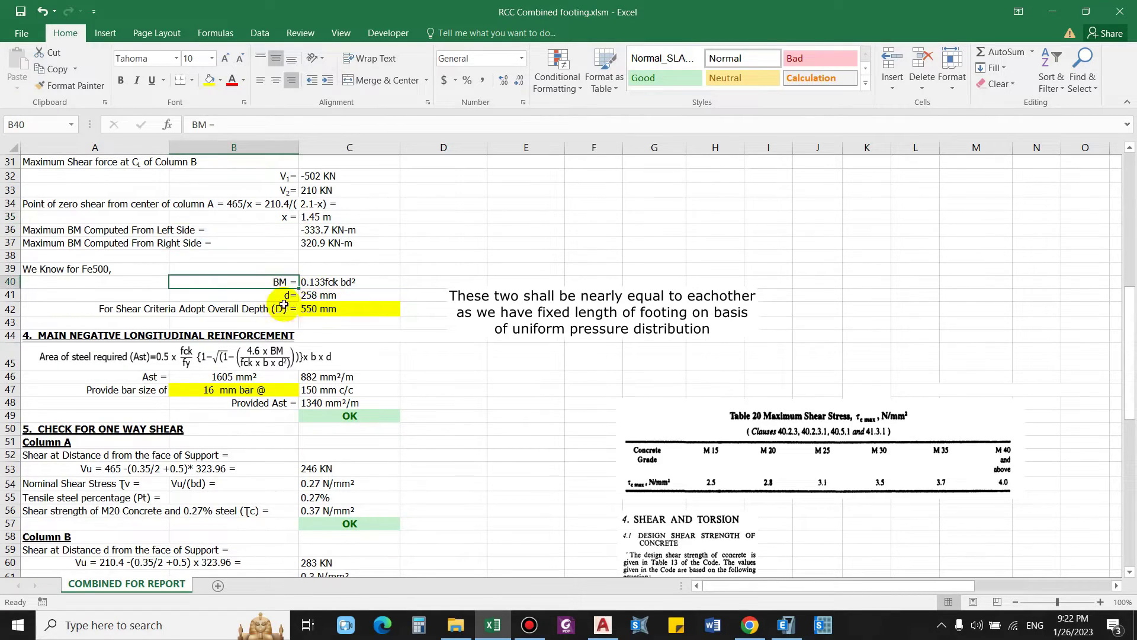
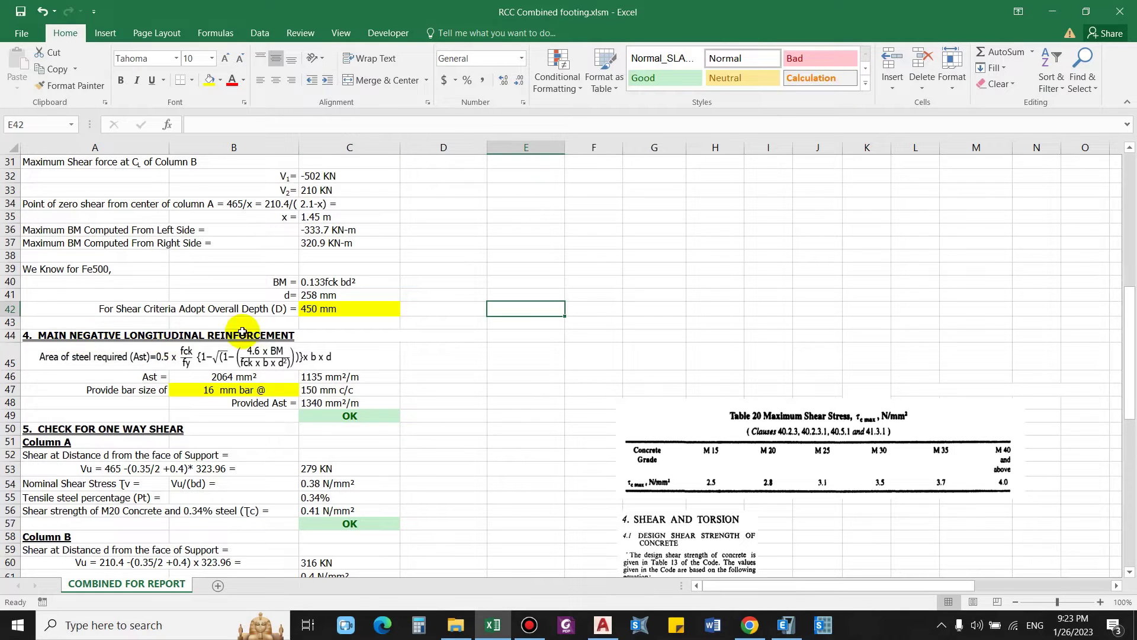
# - Examine the area of steel formula for the main negative longitudinal reinforcement, the adopted overall depth and the resulting Ast cells
pyautogui.click(101, 358)
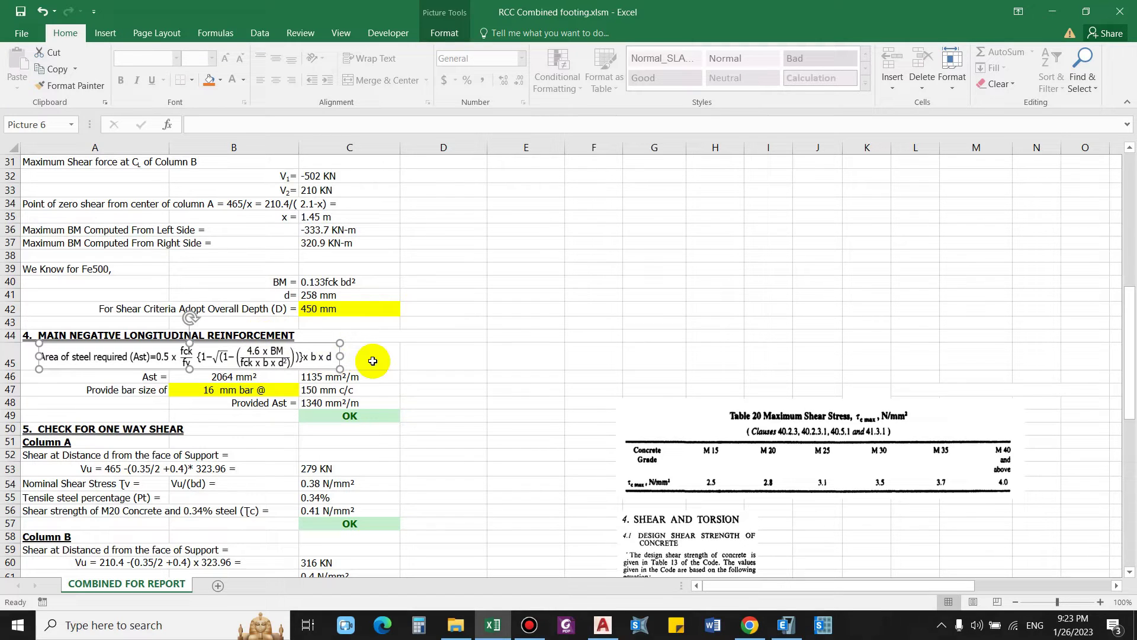
pyautogui.press('Escape')
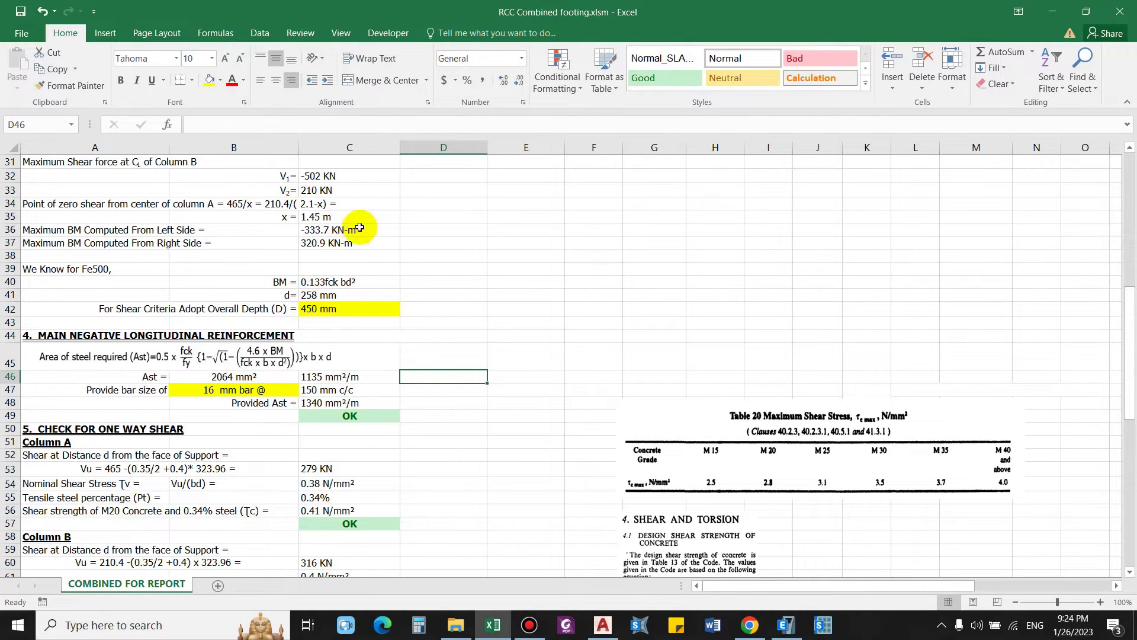
pyautogui.click(314, 309)
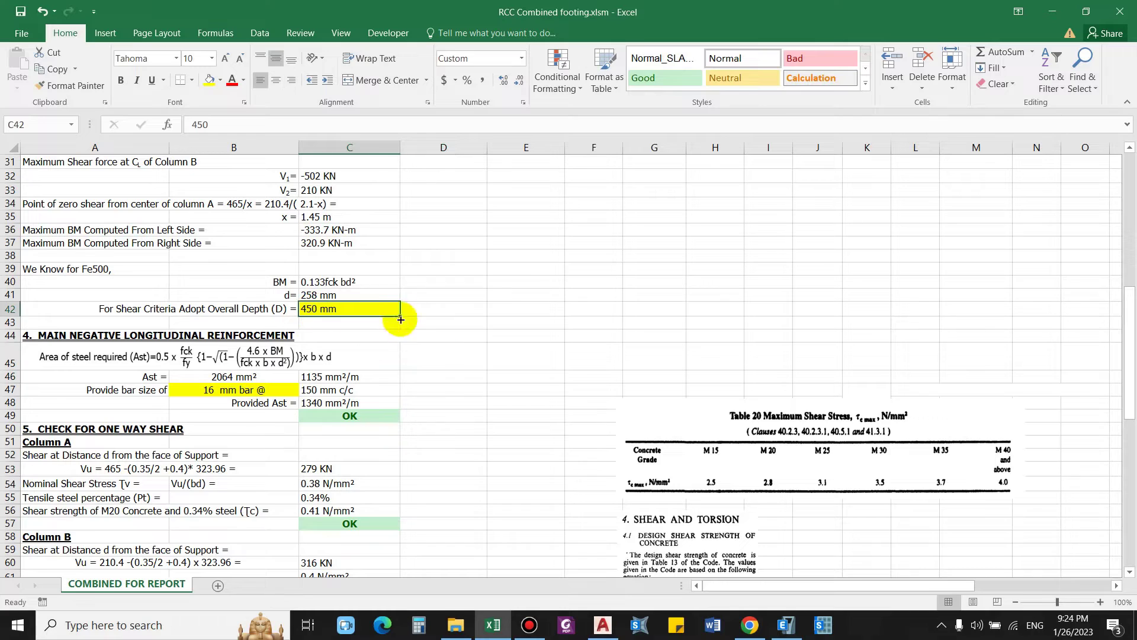
pyautogui.click(210, 382)
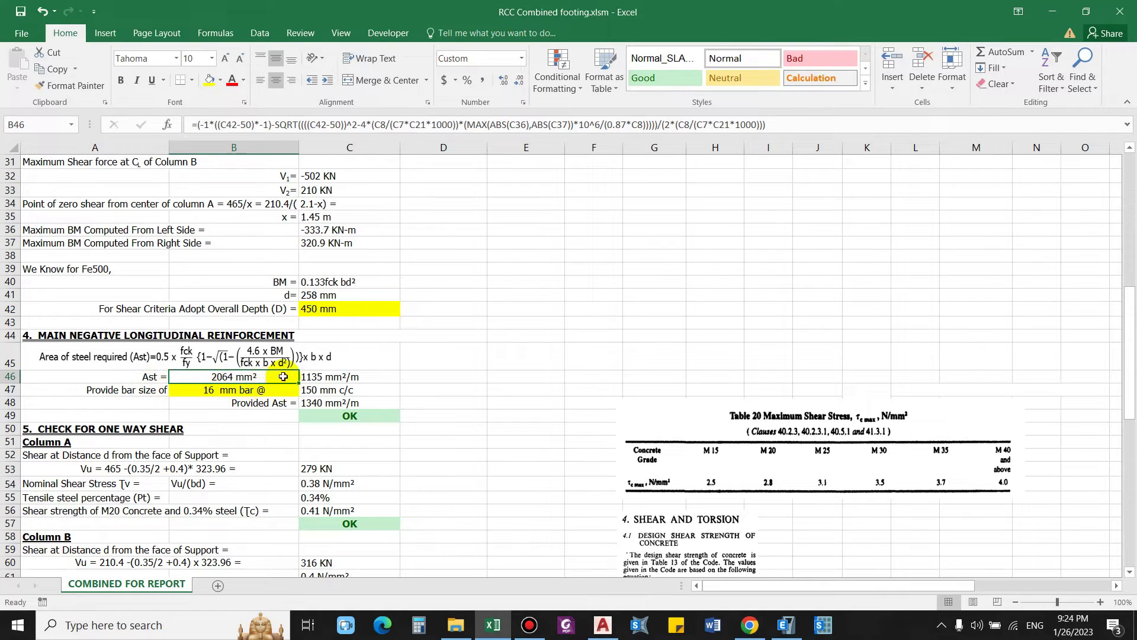
pyautogui.click(357, 380)
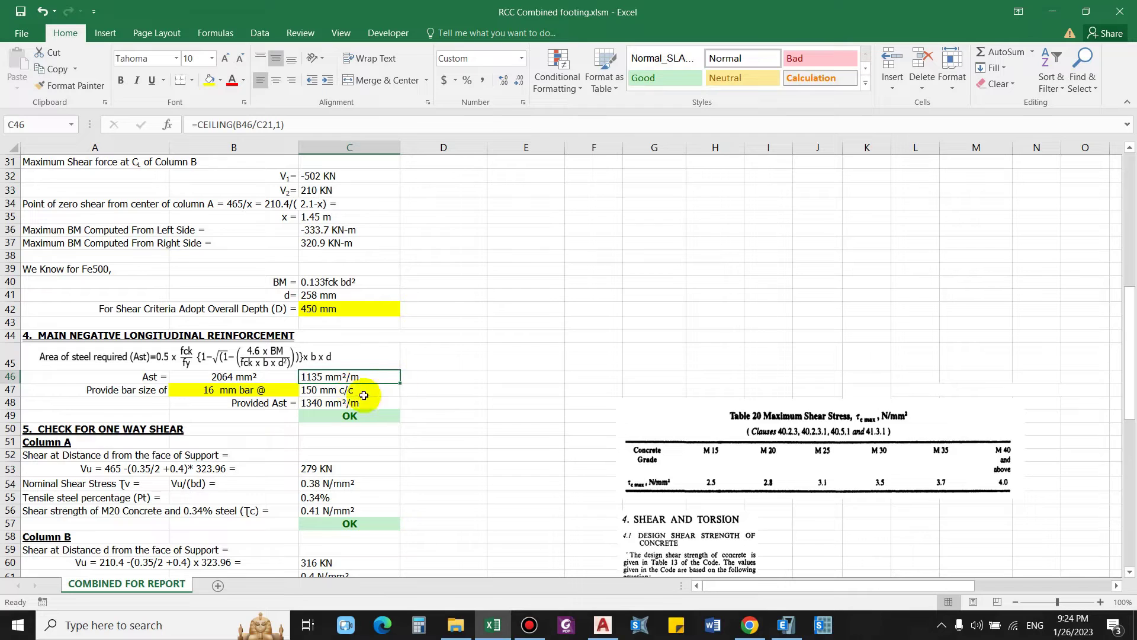
# - Trace the cells referenced by the total Ast formula back to the material grades and footing width, leaving the formula unedited
pyautogui.click(326, 357)
pyautogui.doubleClick(266, 380)
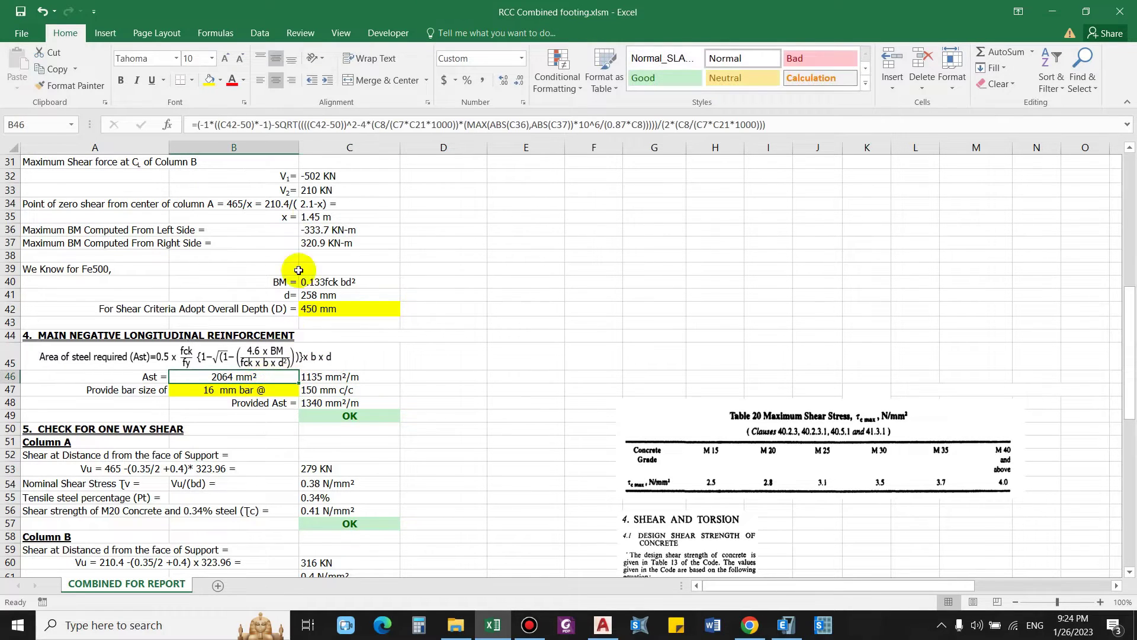
pyautogui.scroll(9, 1112, 385)
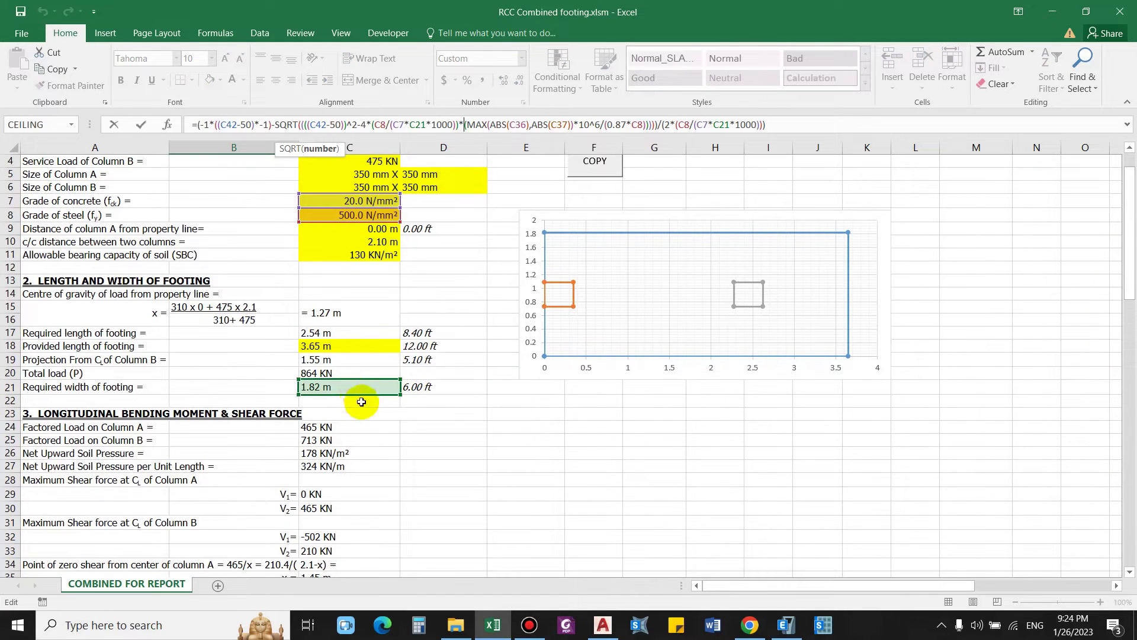
pyautogui.press('Escape')
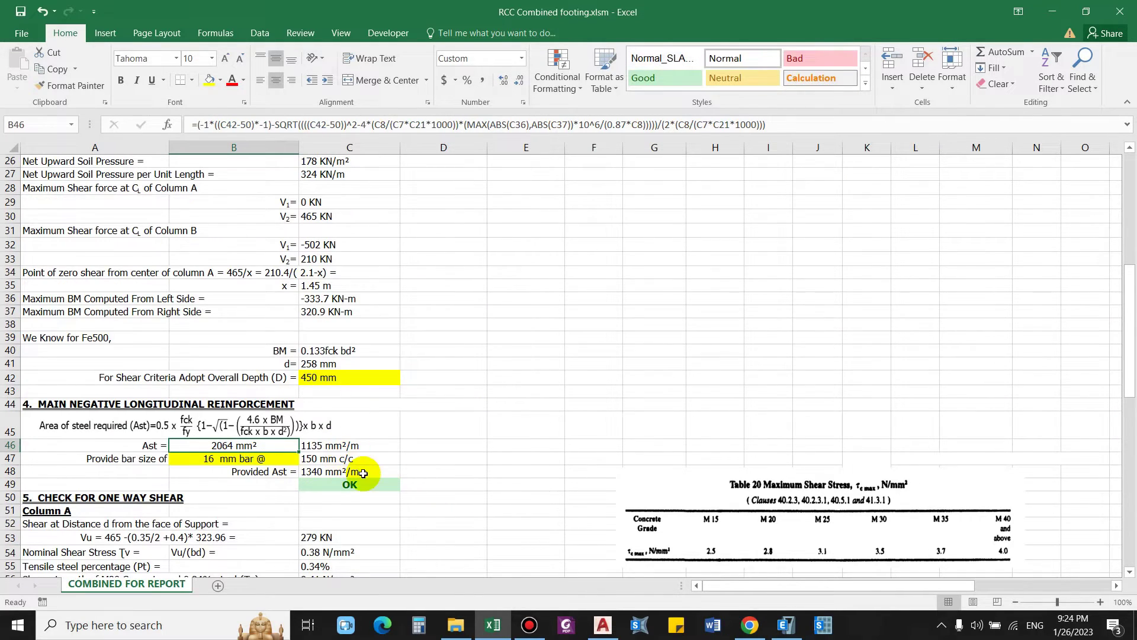
pyautogui.scroll(-3, 355, 468)
pyautogui.click(336, 313)
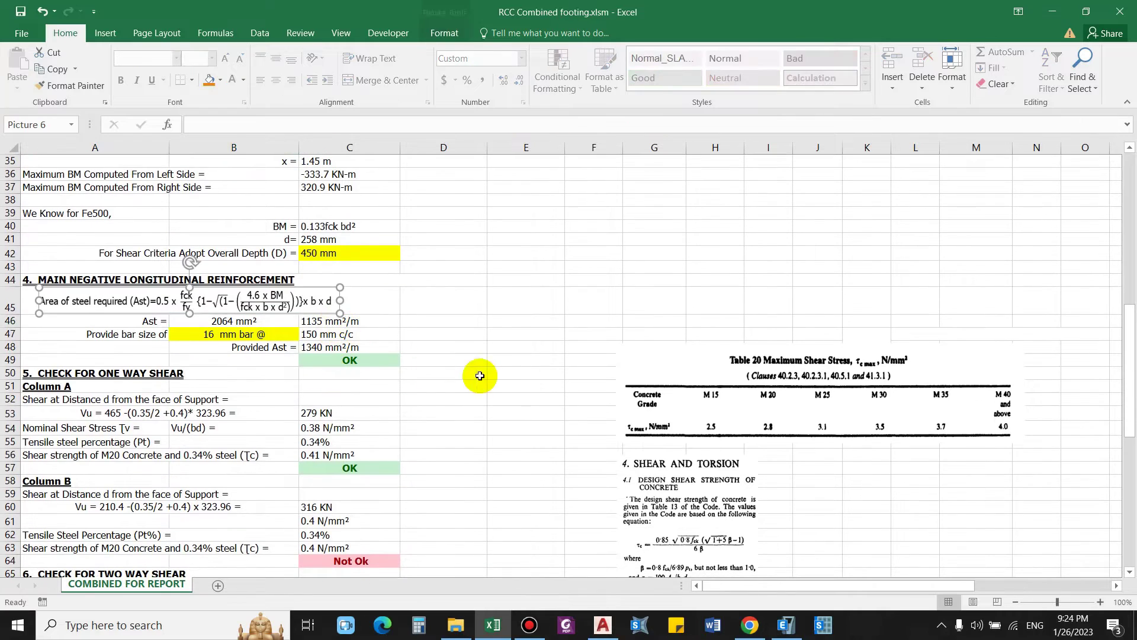
# - Examine the required steel per metre, the provided bar size and the formula that sets the bar spacing
pyautogui.click(371, 321)
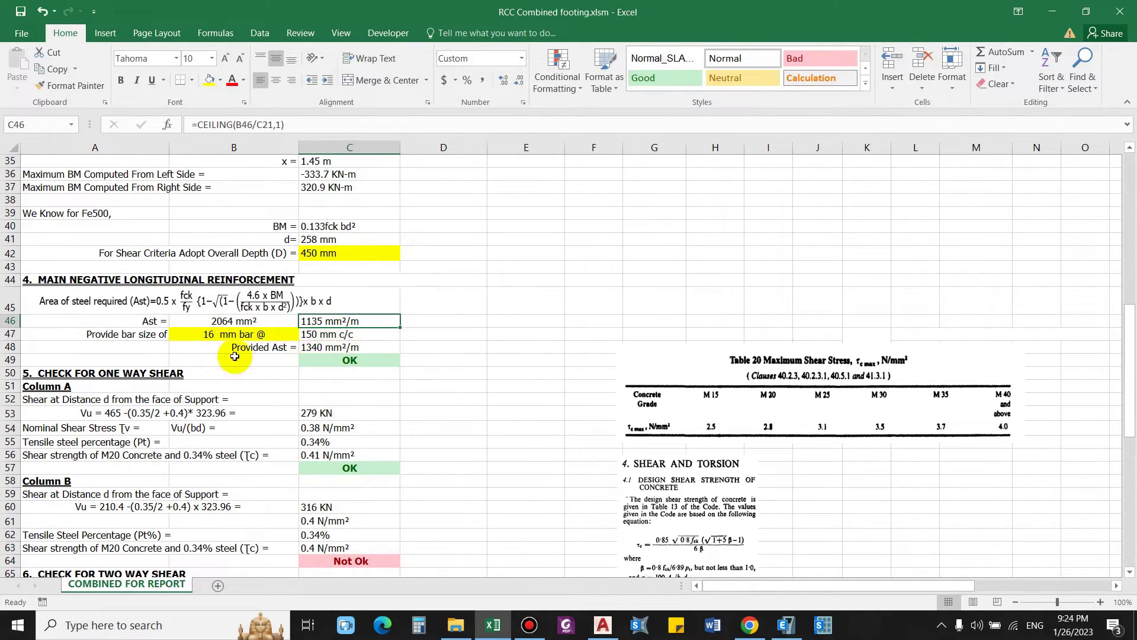
pyautogui.click(142, 335)
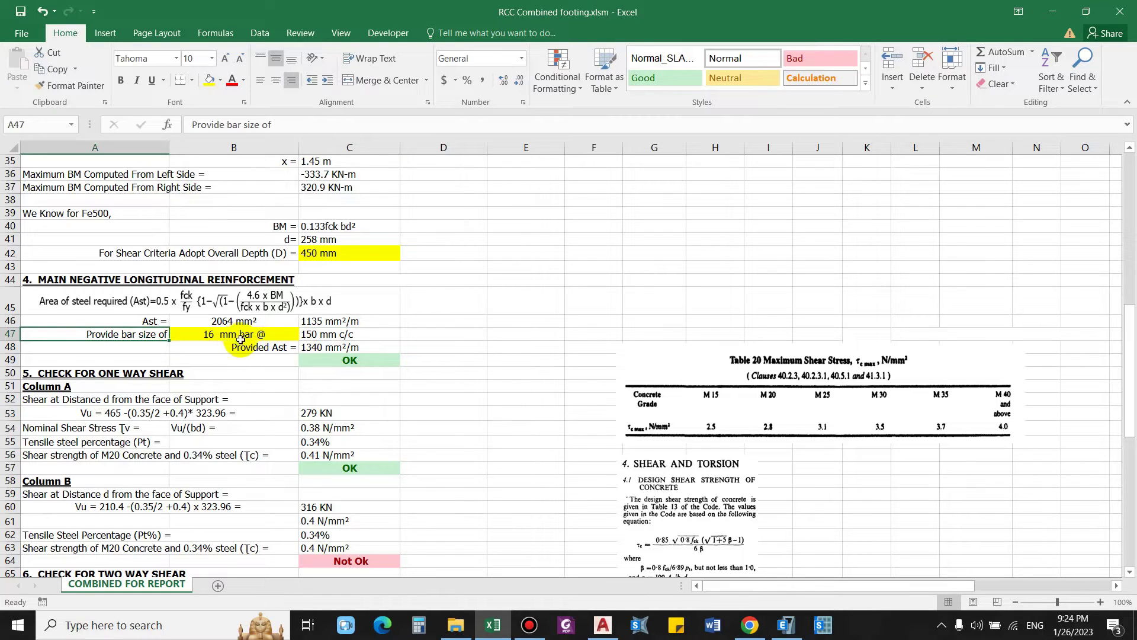
pyautogui.click(333, 336)
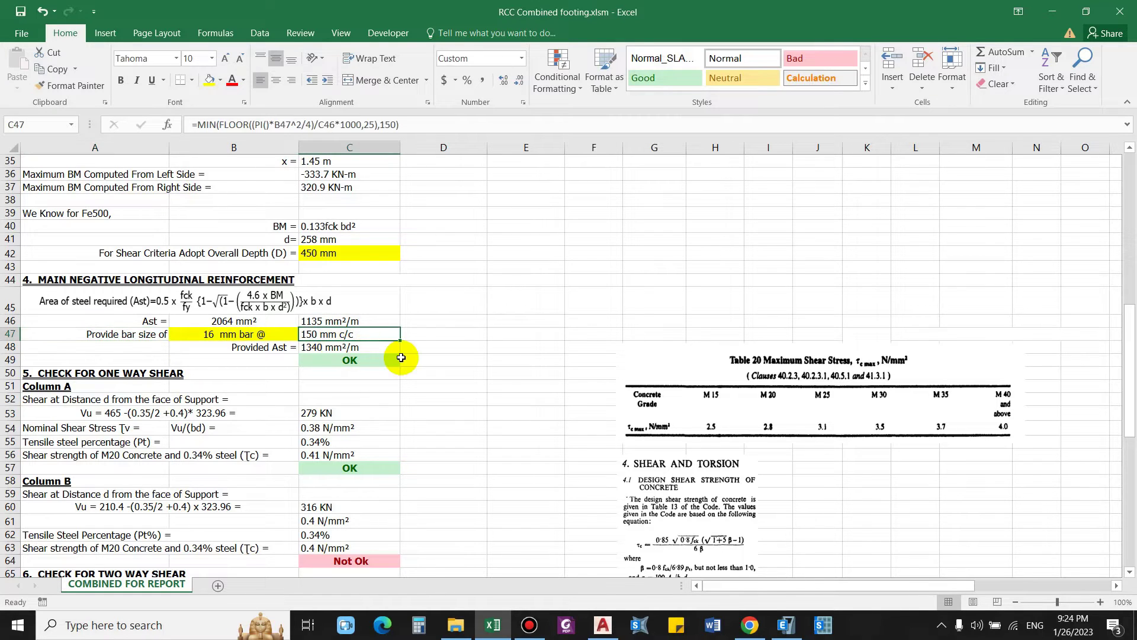
pyautogui.click(391, 124)
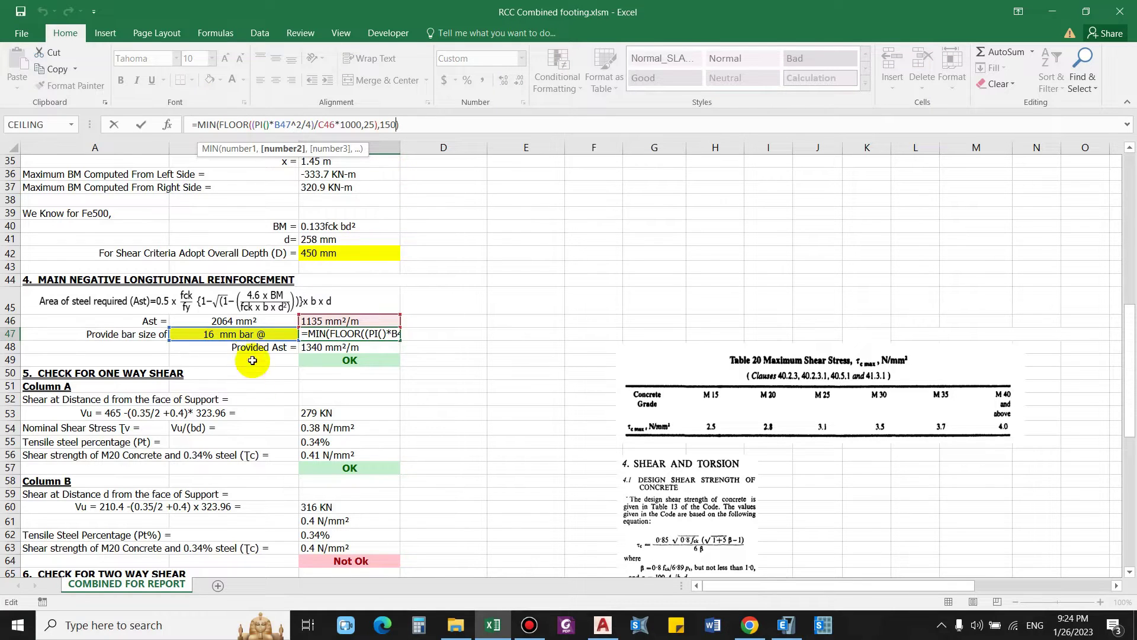
# - Try a bar size of 12 mm for the main negative longitudinal reinforcement
pyautogui.click(242, 334)
pyautogui.write('12')
pyautogui.press('Return')
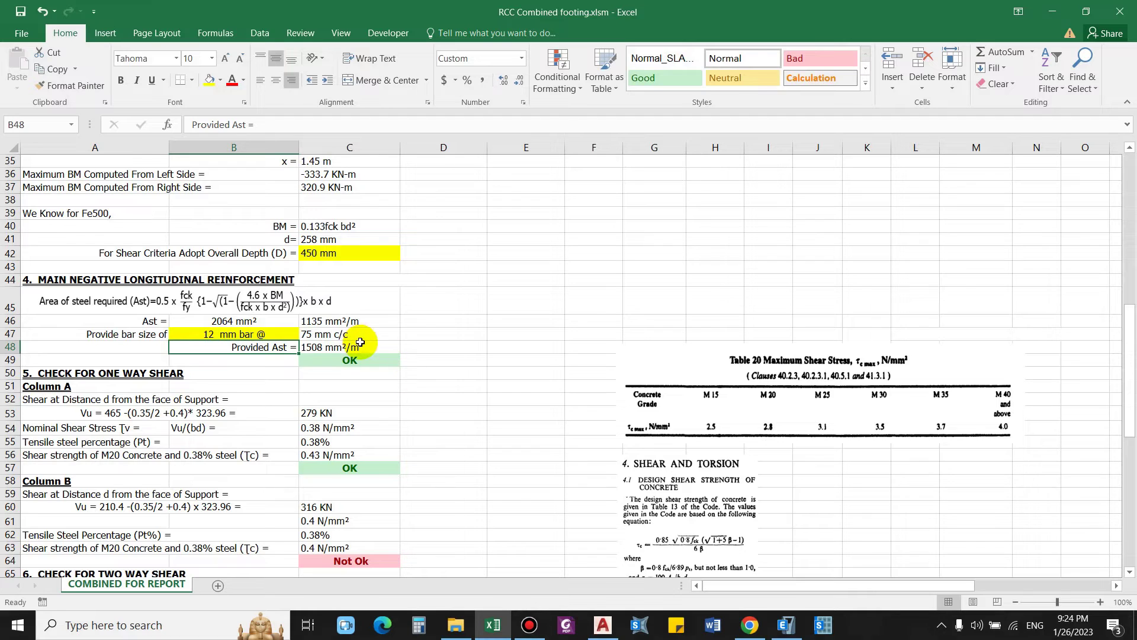
# - Set the main negative longitudinal reinforcement bar size to 20 mm
pyautogui.click(237, 325)
pyautogui.click(235, 334)
pyautogui.write('20')
pyautogui.press('Return')
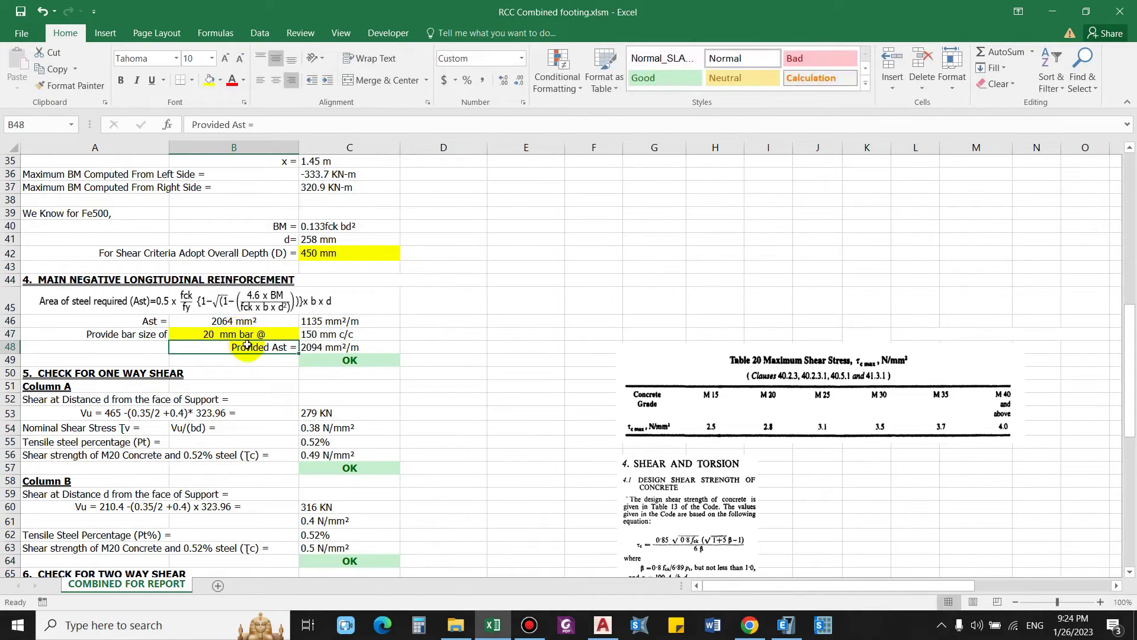
# - Try a maximum spacing limit of 175 mm in the longitudinal bar spacing formula and undo the change
pyautogui.click(321, 335)
pyautogui.click(385, 125)
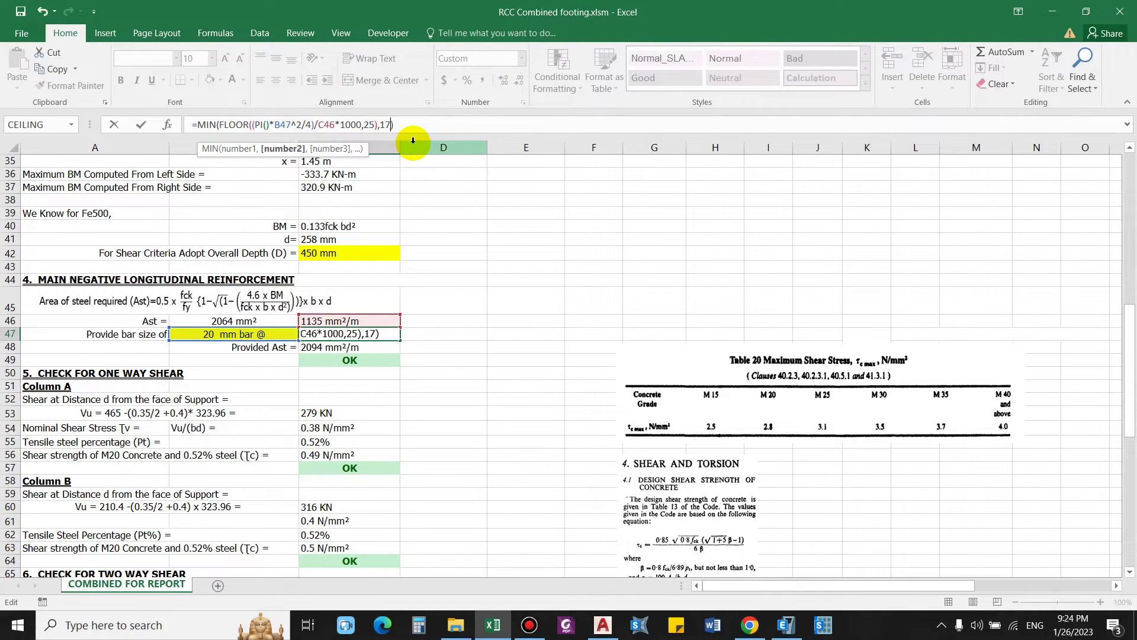
pyautogui.write('5')
pyautogui.press('Return')
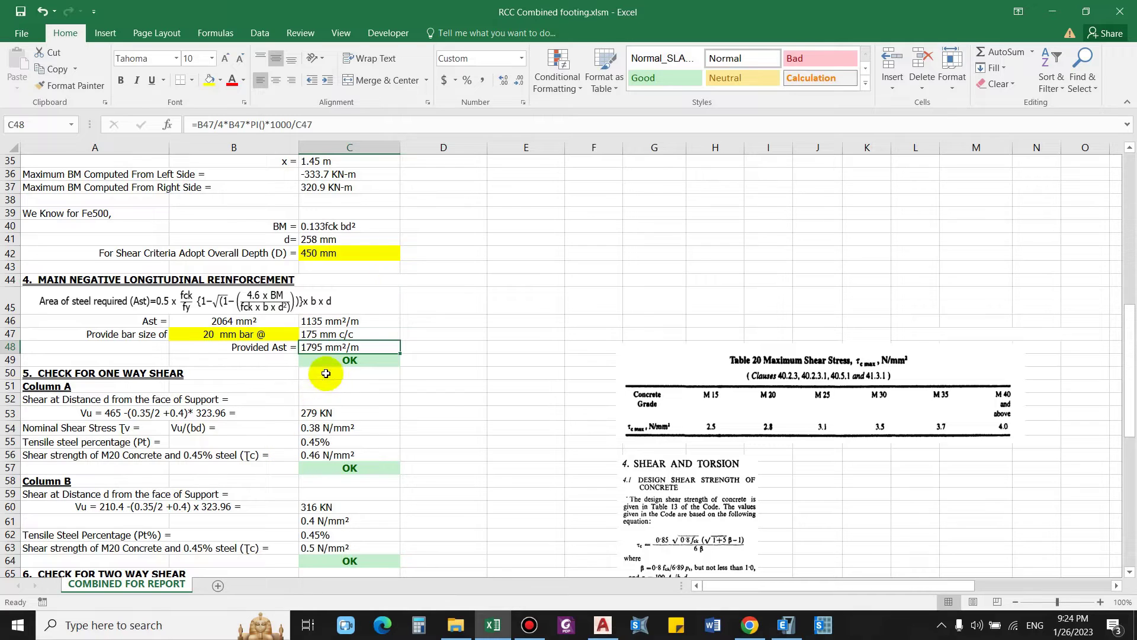
pyautogui.hotkey('ctrl', 'z')
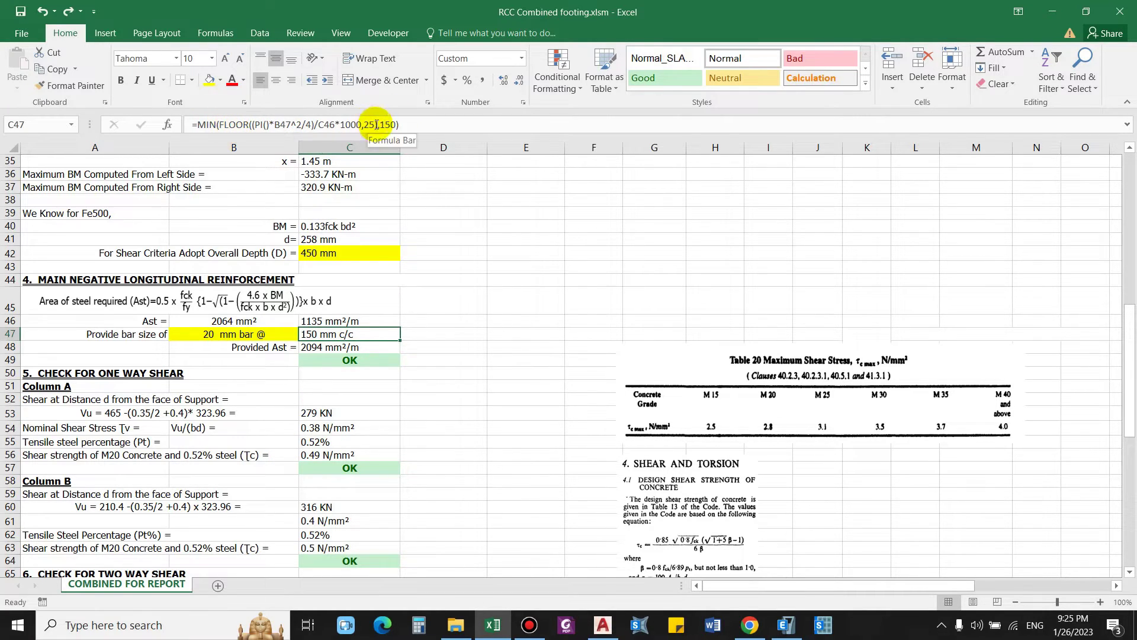
# - Remove the MIN function and its 150 mm limit from the longitudinal bar spacing formula, keeping only the FLOOR rounding to 25 mm
pyautogui.click(494, 126)
pyautogui.press('BackSpace')
pyautogui.press('BackSpace')
pyautogui.press('BackSpace')
pyautogui.press('BackSpace')
pyautogui.press('BackSpace')
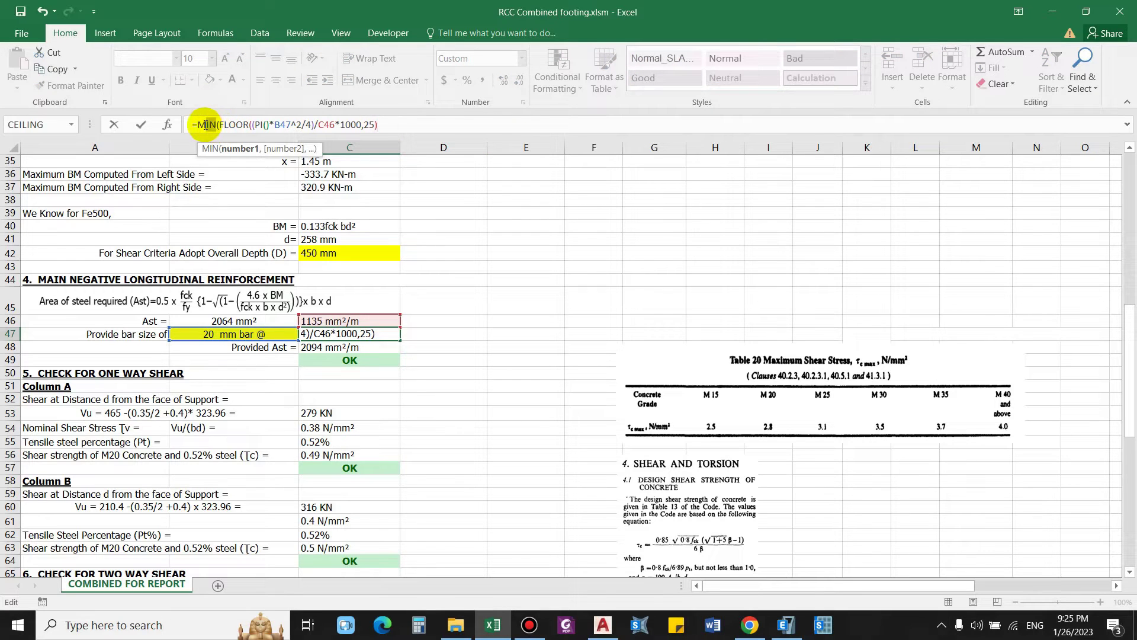
pyautogui.click(197, 124)
pyautogui.press('Delete')
pyautogui.press('Delete')
pyautogui.press('Delete')
pyautogui.press('Delete')
pyautogui.press('Return')
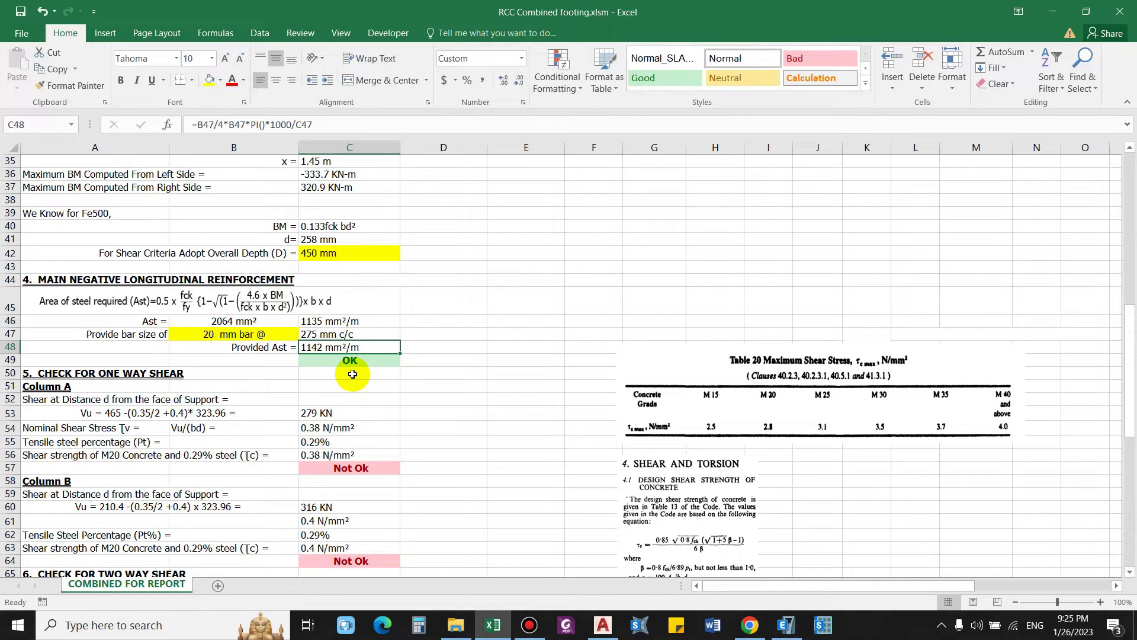
# - Undo the removal of the MIN function and its 150 mm limit from the longitudinal bar spacing formula
pyautogui.hotkey('ctrl', 'z')
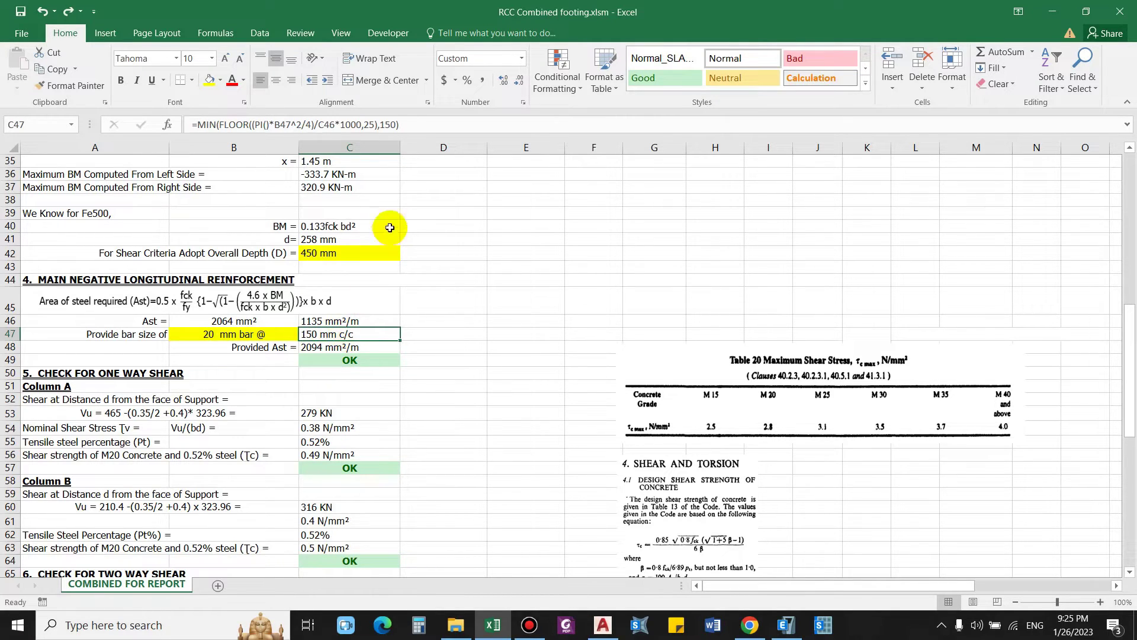
pyautogui.click(394, 123)
pyautogui.press('Escape')
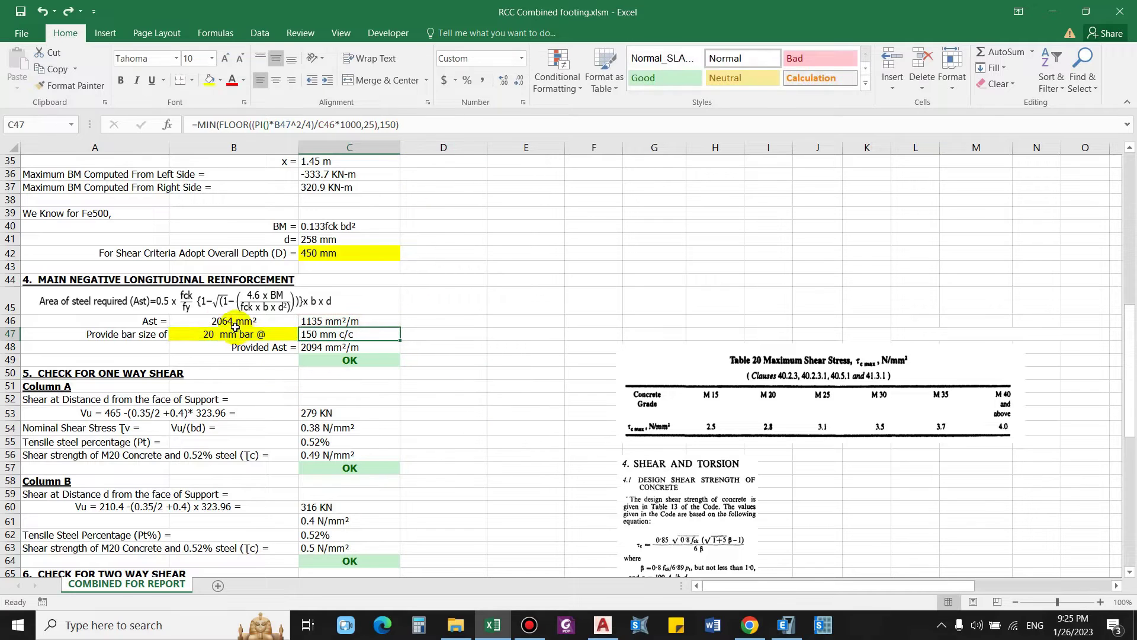
# - Set the main negative longitudinal reinforcement bar size to 16 mm and inspect the provided steel area
pyautogui.click(214, 332)
pyautogui.write('16')
pyautogui.press('Return')
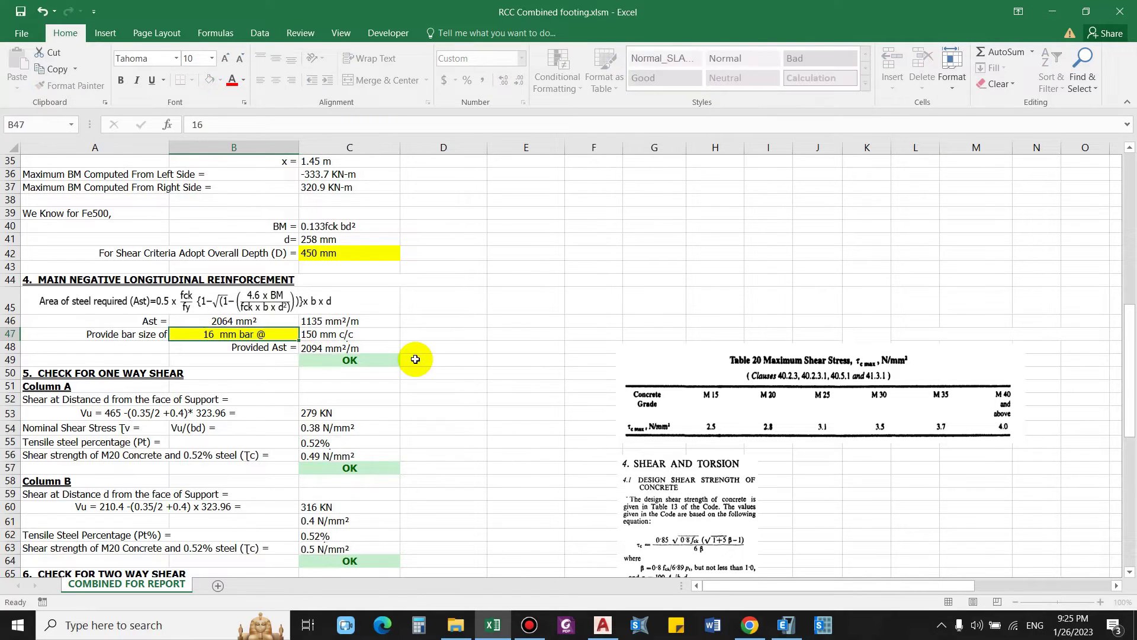
pyautogui.click(307, 348)
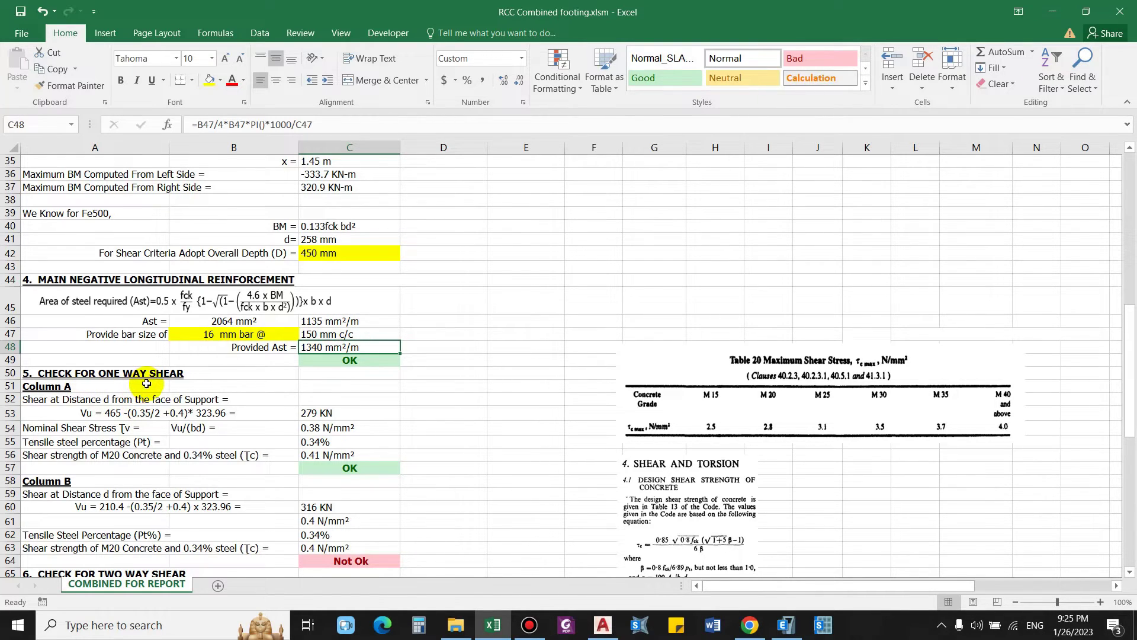
# - Examine the one-way shear result for Column B and the formula for Column A's shear force at distance d from the support face
pyautogui.scroll(-2, 144, 385)
pyautogui.scroll(1, 151, 379)
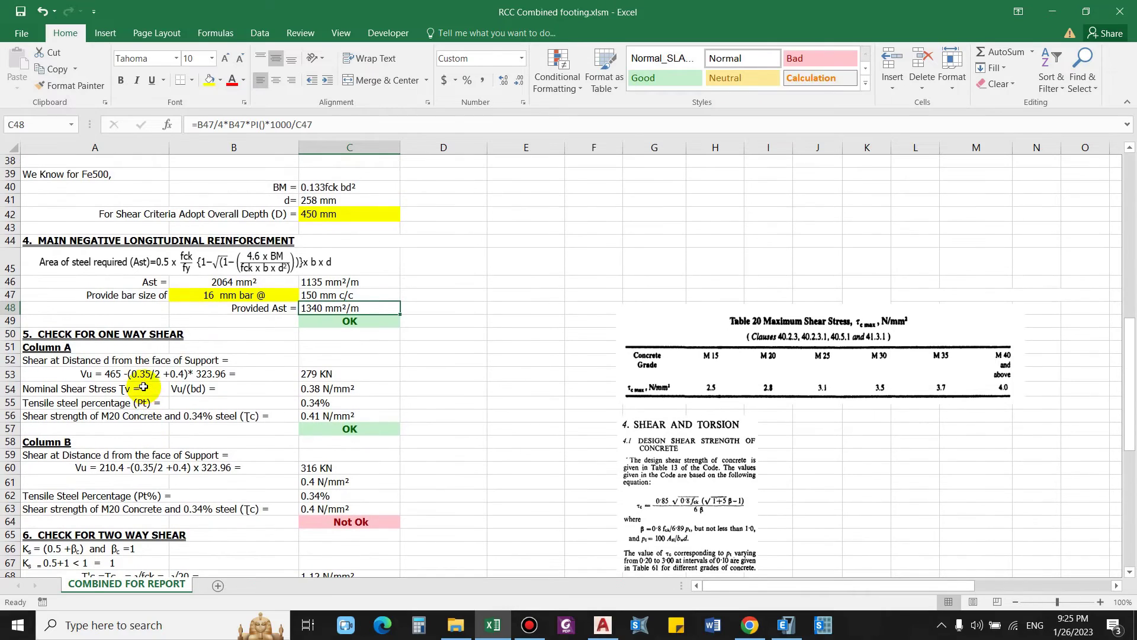
pyautogui.click(354, 521)
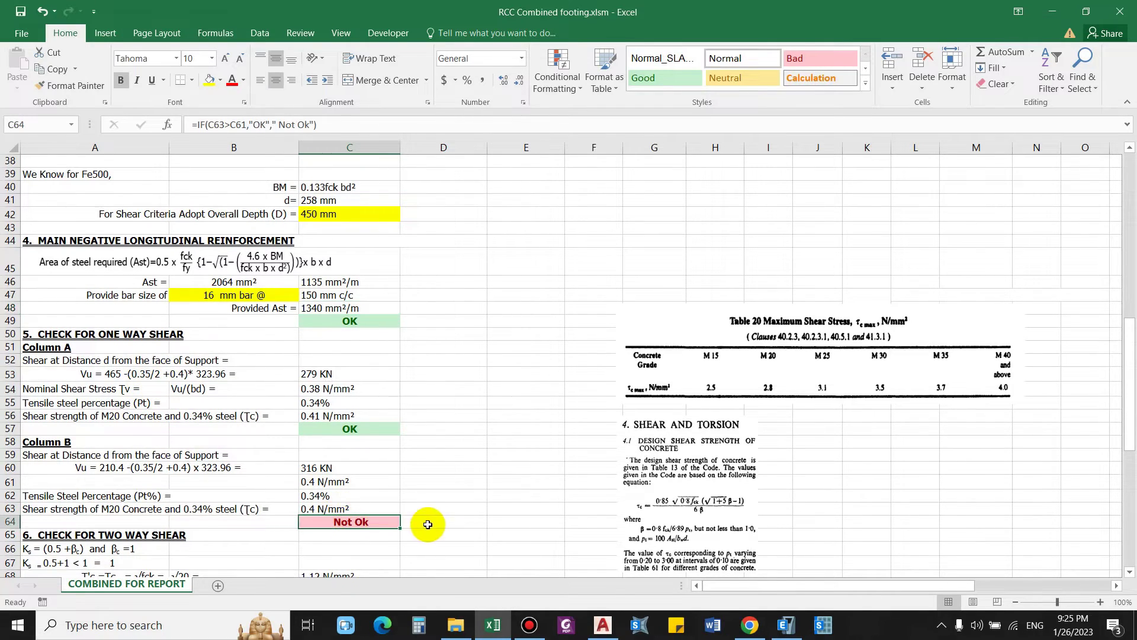
pyautogui.scroll(2, 415, 510)
pyautogui.scroll(-1, 406, 500)
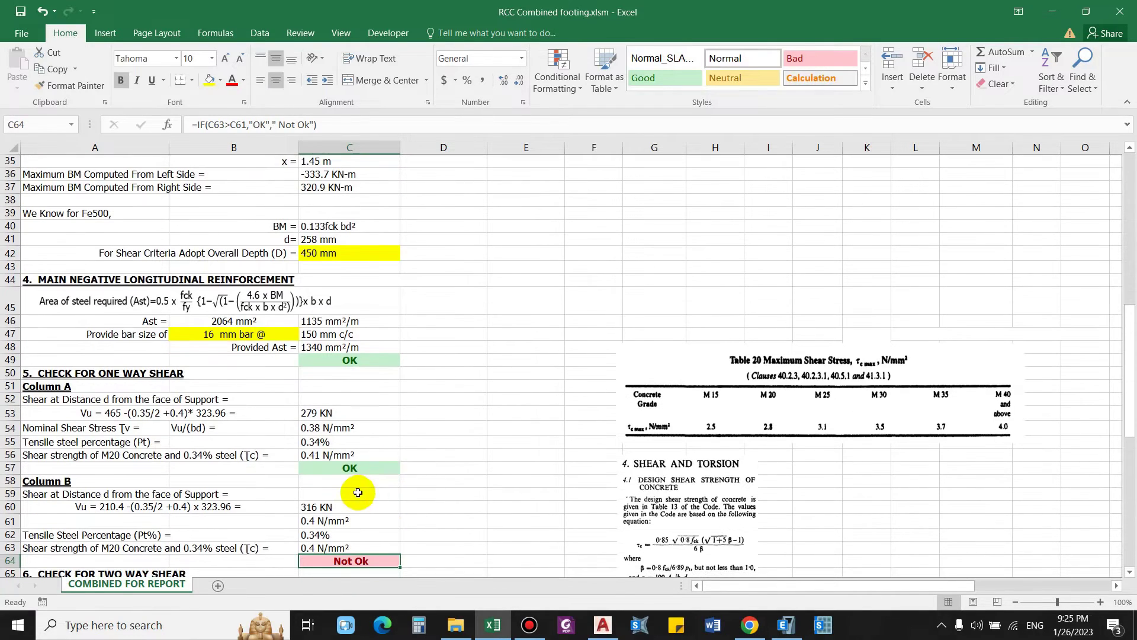
pyautogui.scroll(1, 364, 490)
pyautogui.click(102, 439)
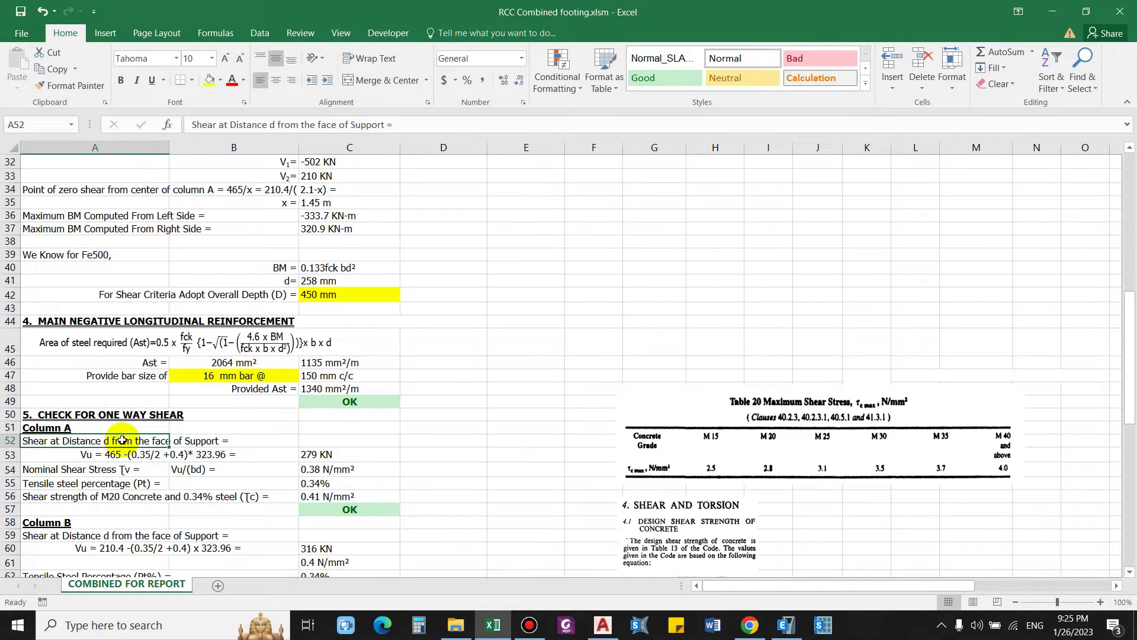
pyautogui.scroll(-1, 195, 441)
pyautogui.click(103, 415)
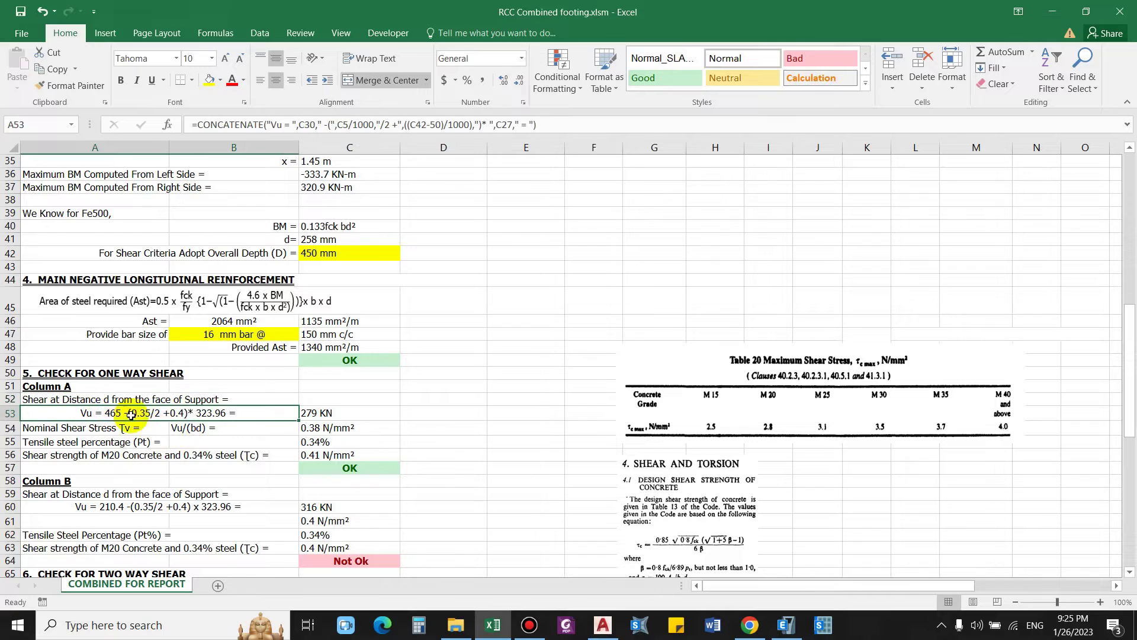
pyautogui.click(315, 414)
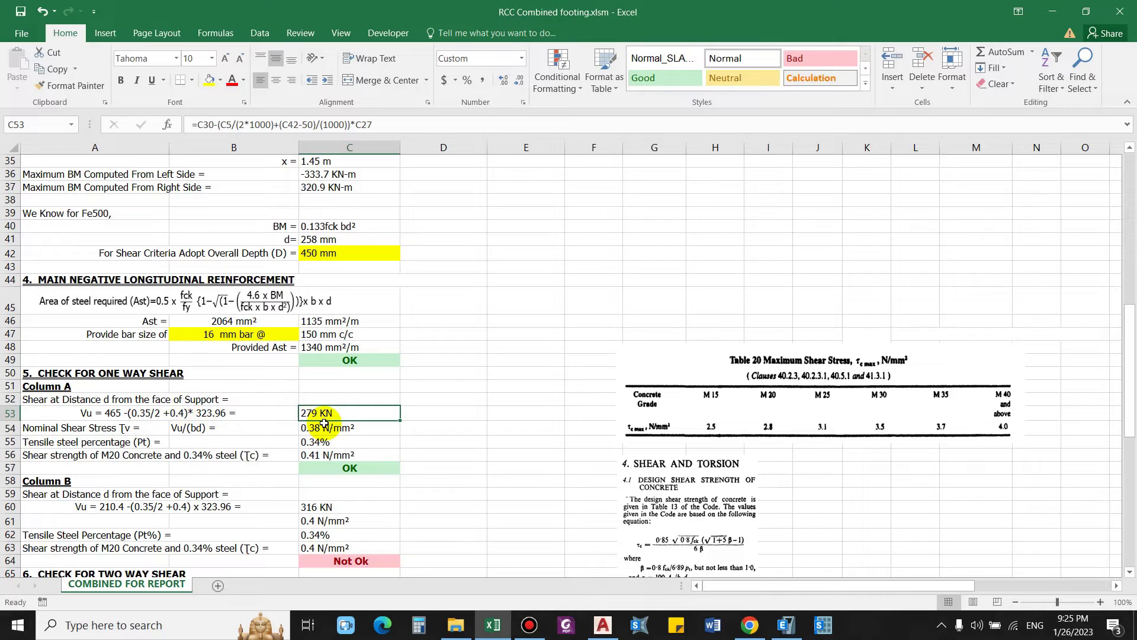
# - Examine the nominal shear stress and tensile steel percentage formulas in the one-way shear check for Column A
pyautogui.click(68, 385)
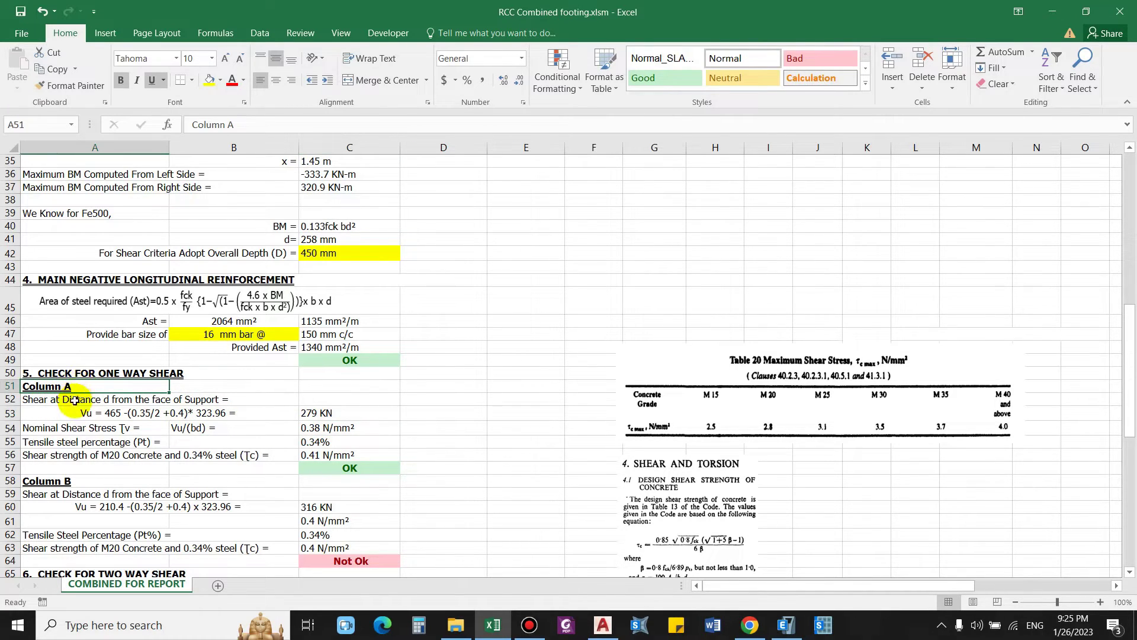
pyautogui.click(79, 439)
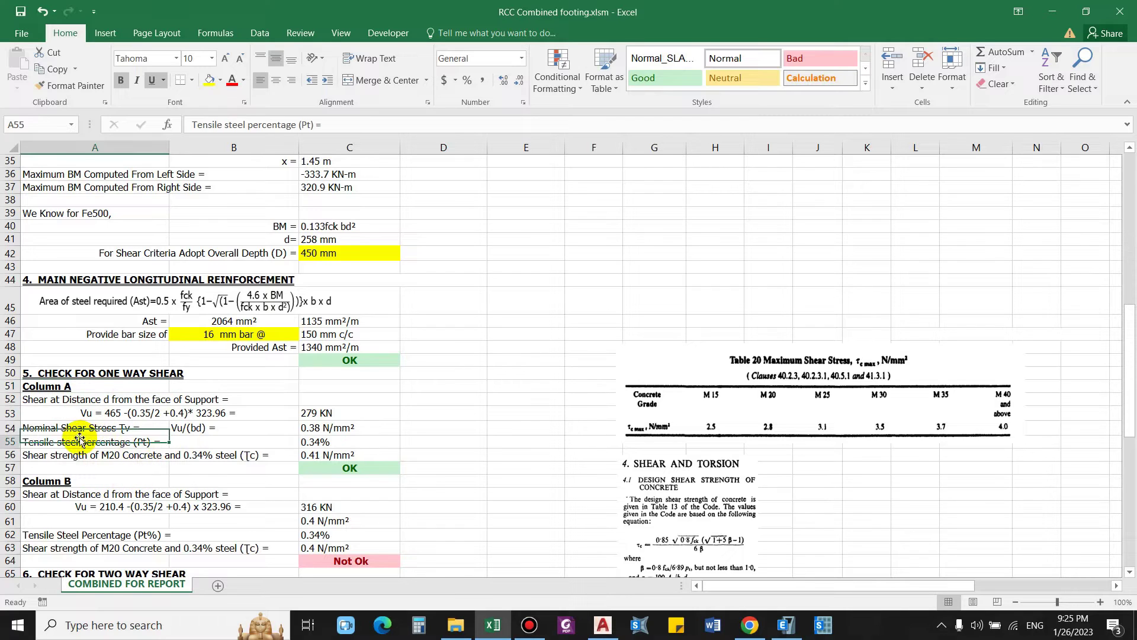
pyautogui.click(80, 429)
pyautogui.press('Right')
pyautogui.press('Right')
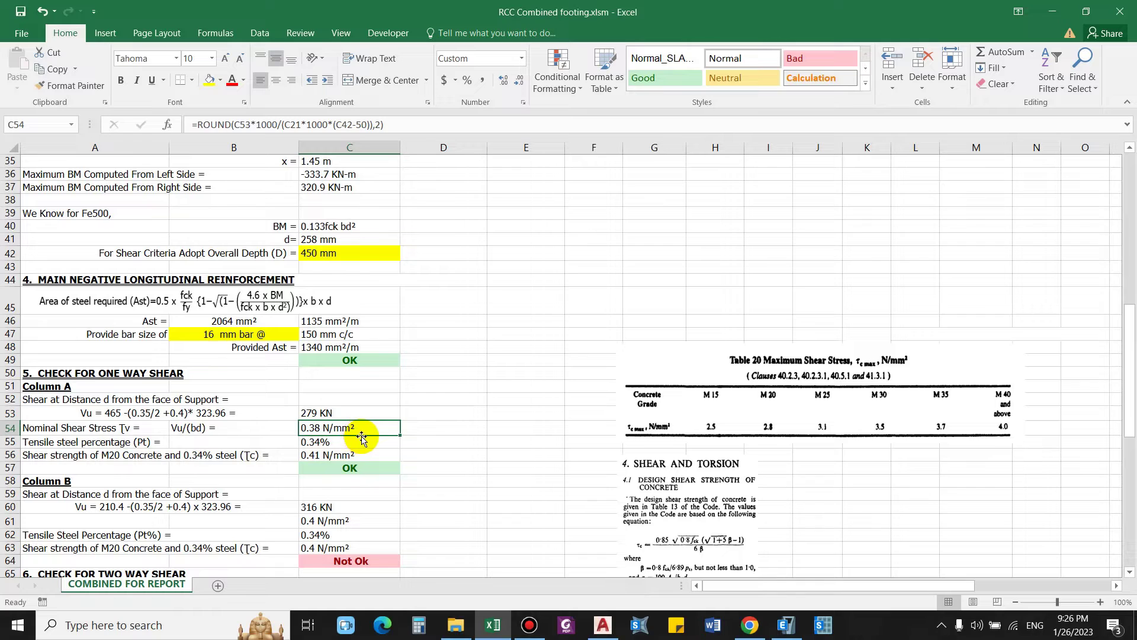
pyautogui.click(68, 442)
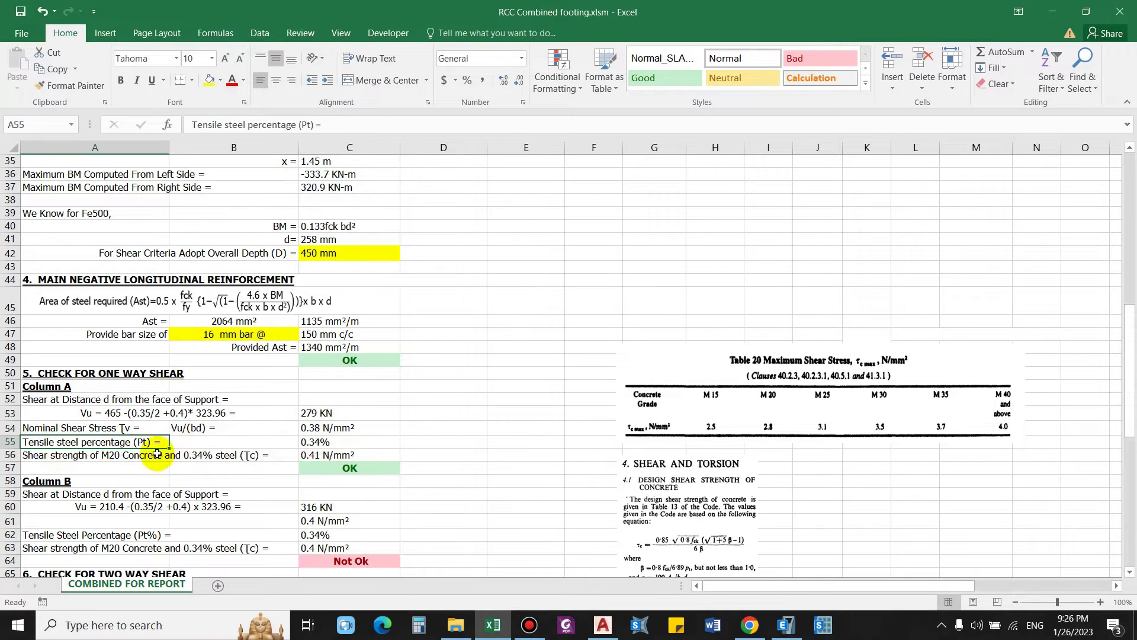
pyautogui.click(336, 444)
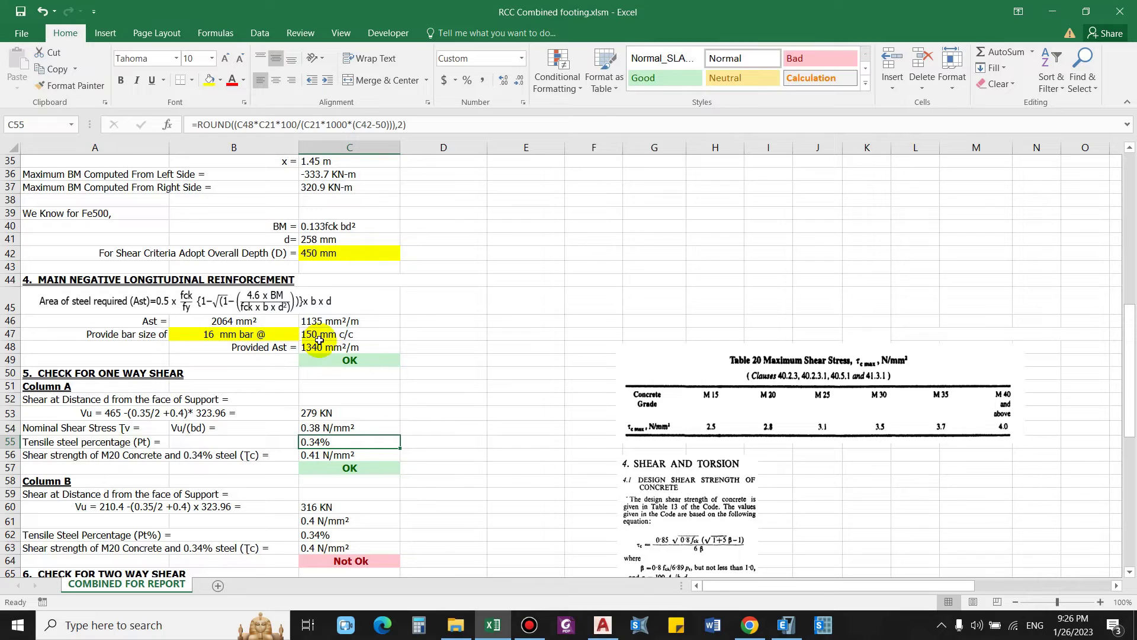
# - Compare Column A's concrete shear strength formula with the design shear strength equation in the code excerpt on shear and torsion
pyautogui.click(65, 457)
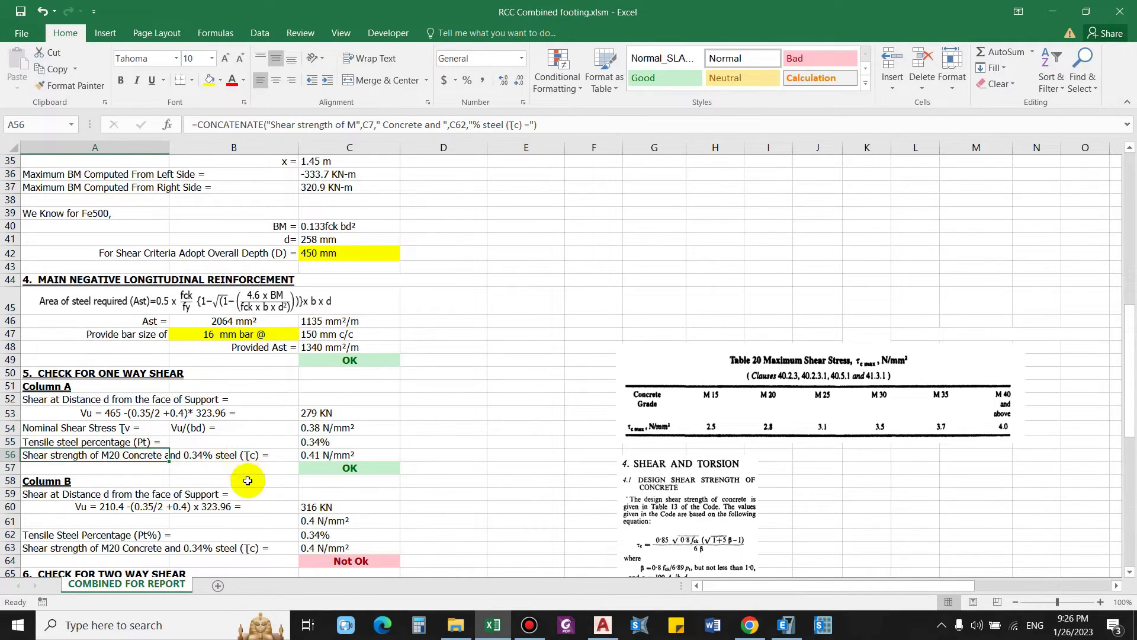
pyautogui.click(309, 457)
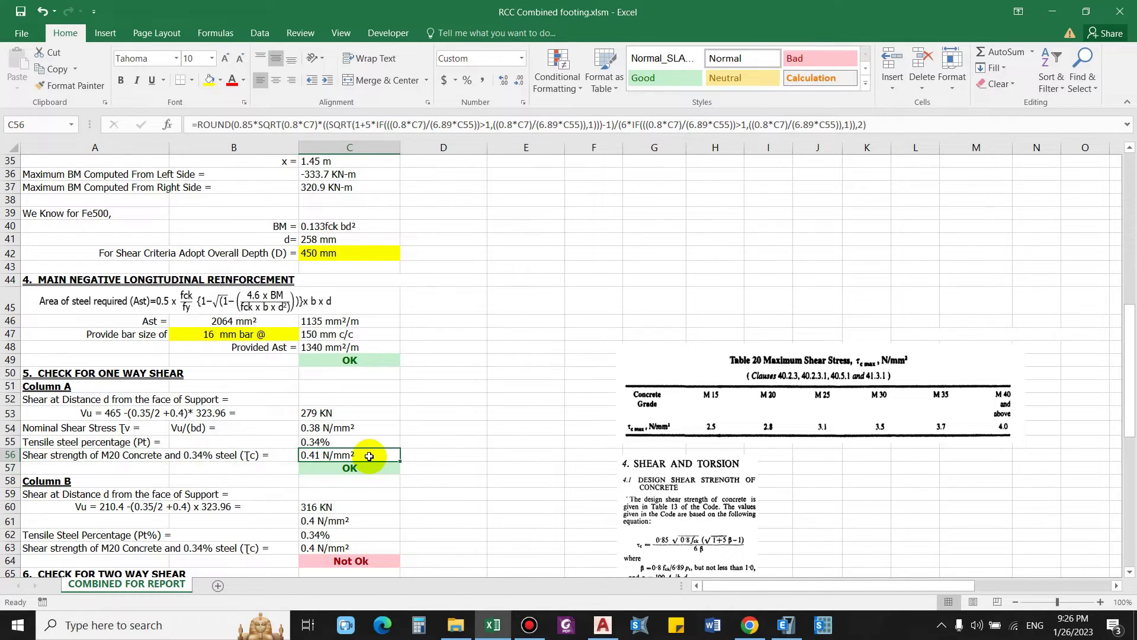
pyautogui.scroll(-1, 369, 457)
pyautogui.click(629, 446)
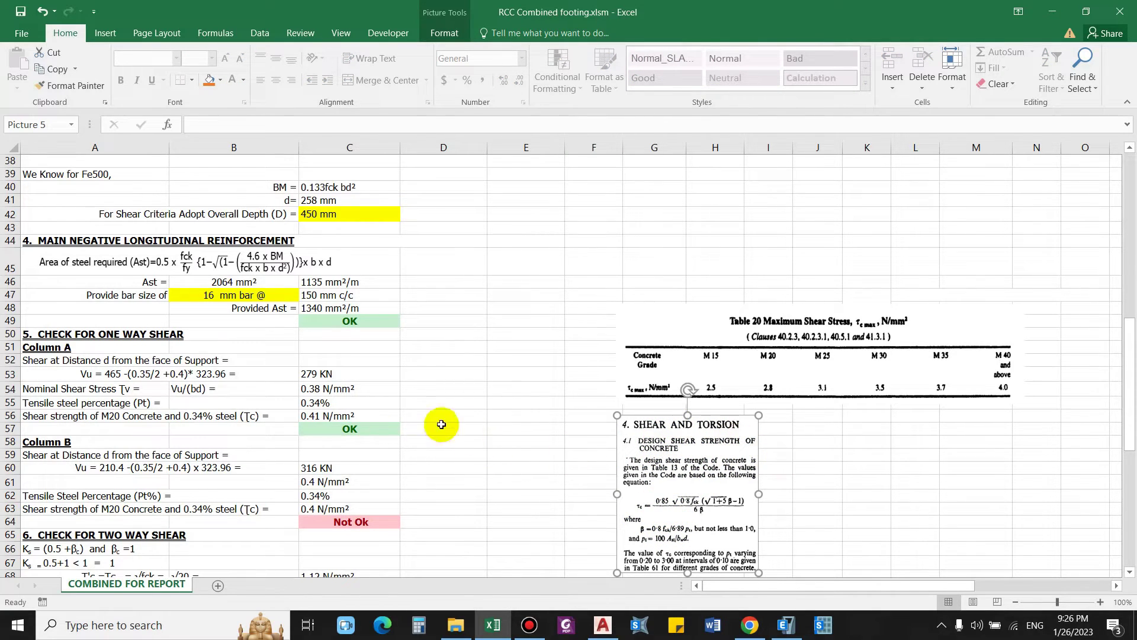
pyautogui.moveTo(494, 432); pyautogui.dragTo(442, 430)
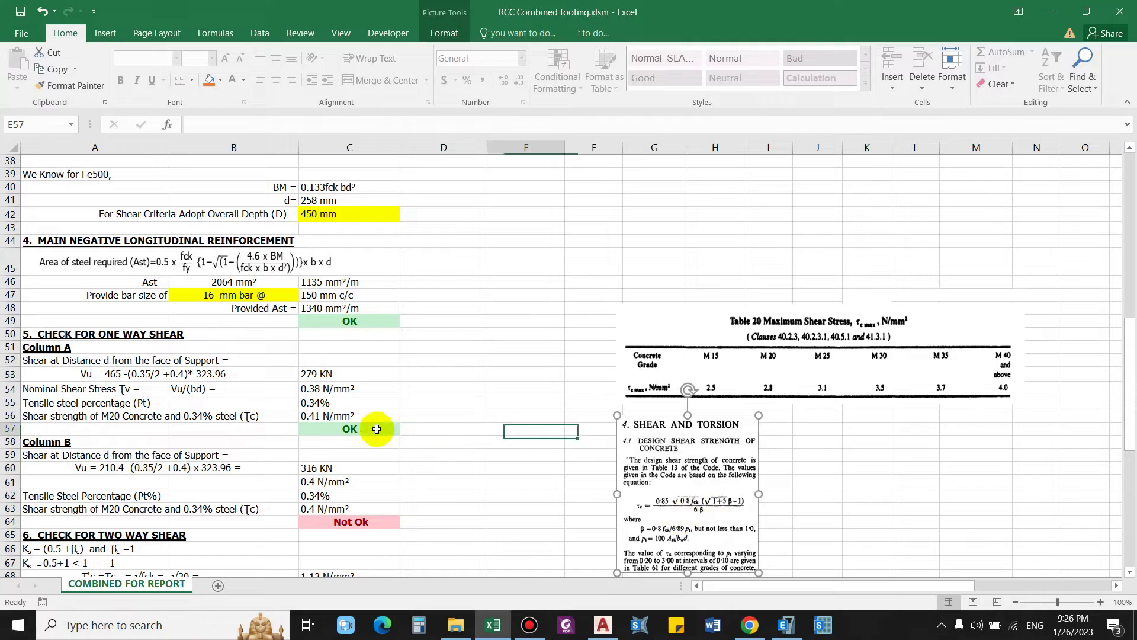
pyautogui.click(348, 413)
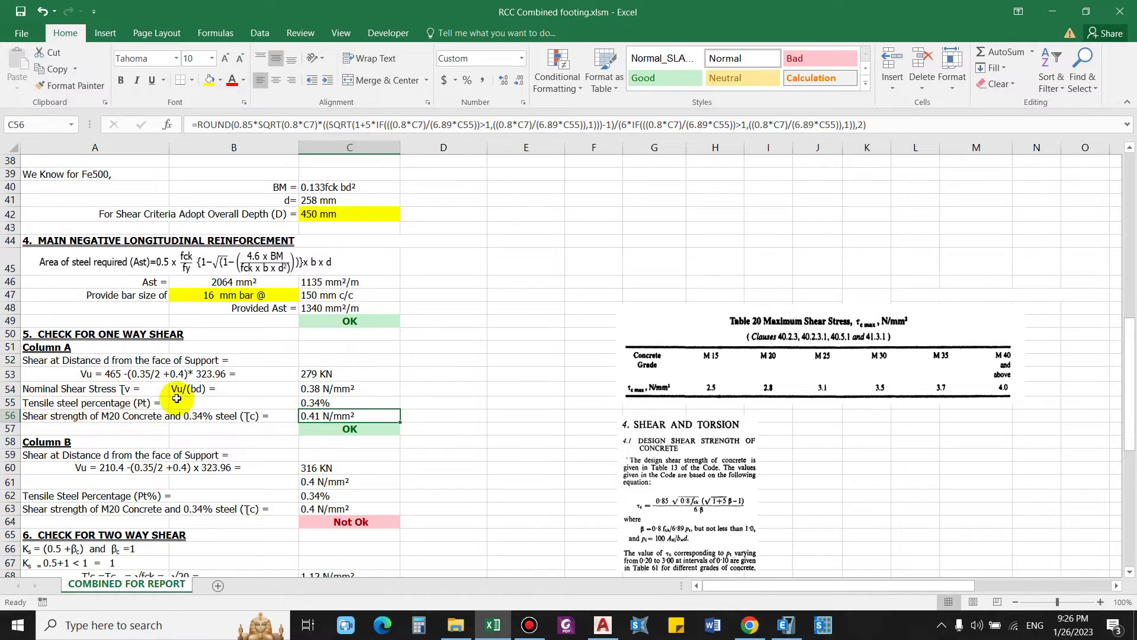
# - Examine the nominal shear stress formula in the one-way shear check for Column B
pyautogui.scroll(-2, 220, 425)
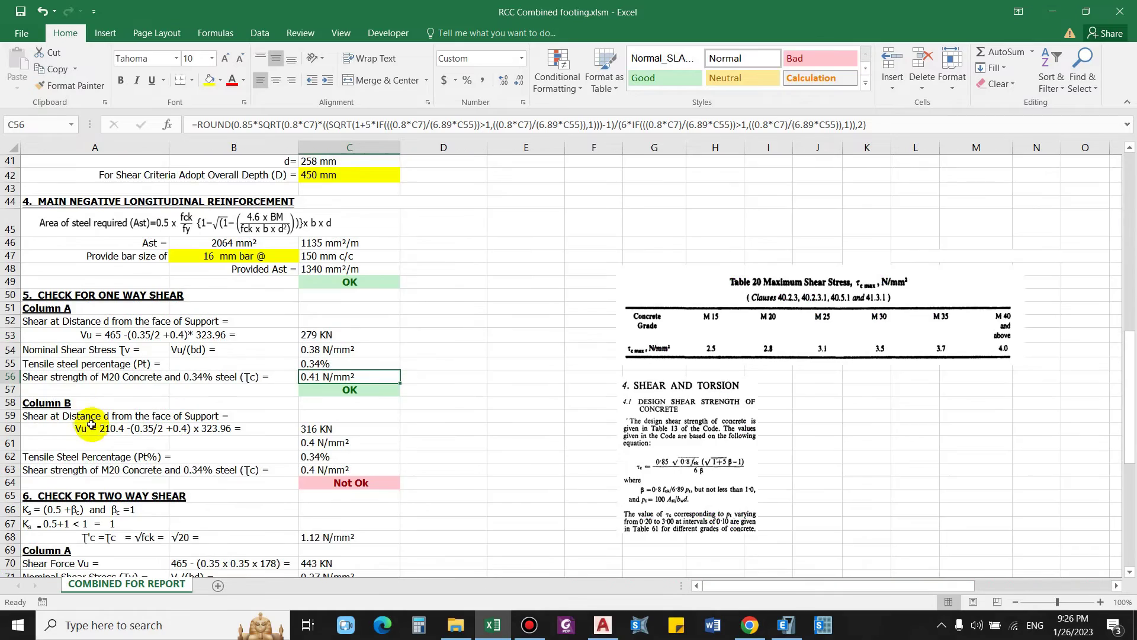
pyautogui.click(64, 362)
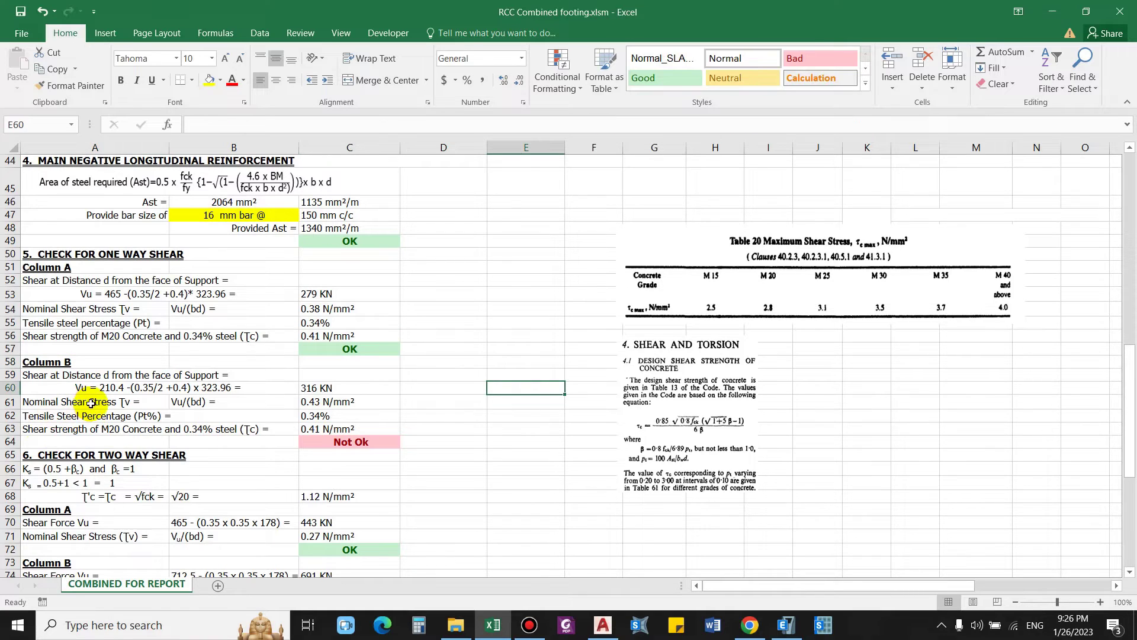
pyautogui.click(320, 403)
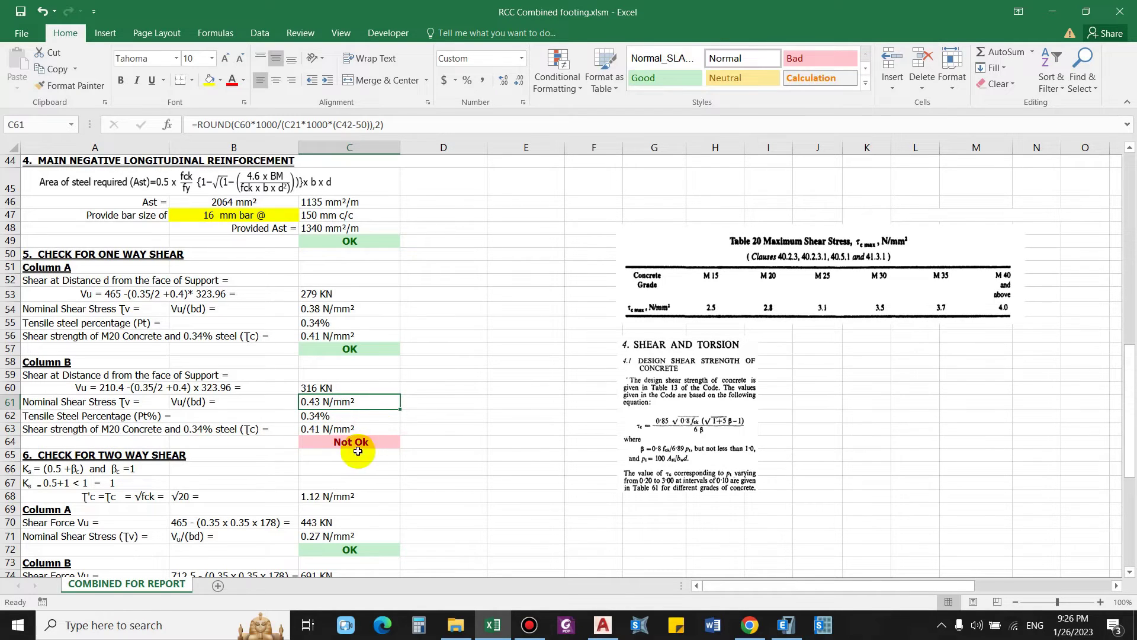
# - Try a bar size of 20 mm for the main negative longitudinal reinforcement and check its effect on one-way shear
pyautogui.scroll(1, 349, 432)
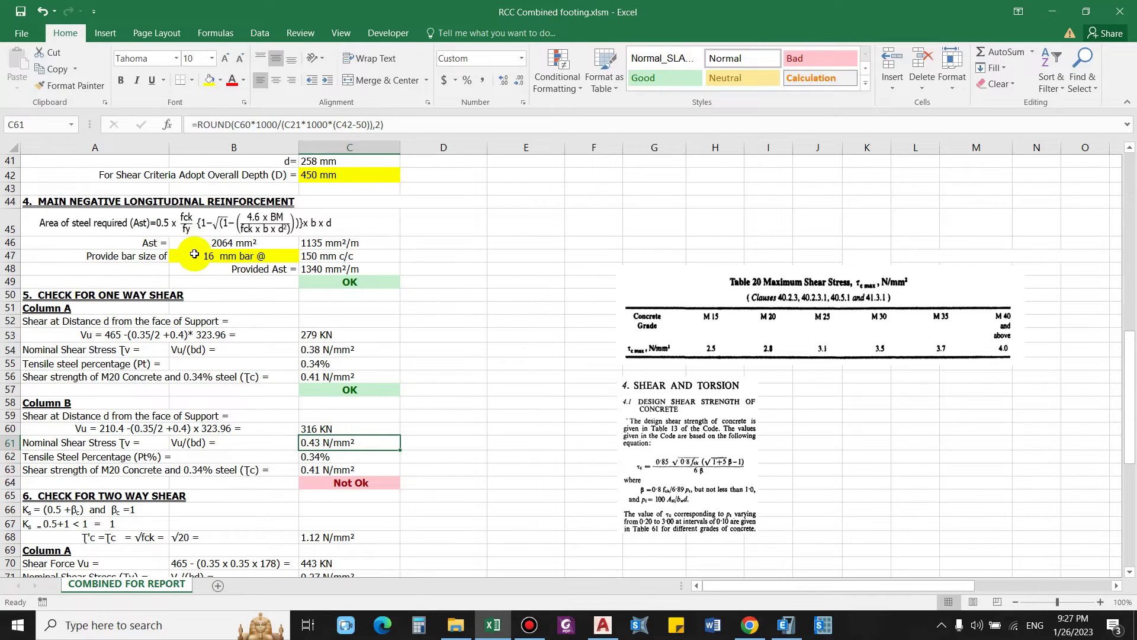
pyautogui.scroll(2, 213, 261)
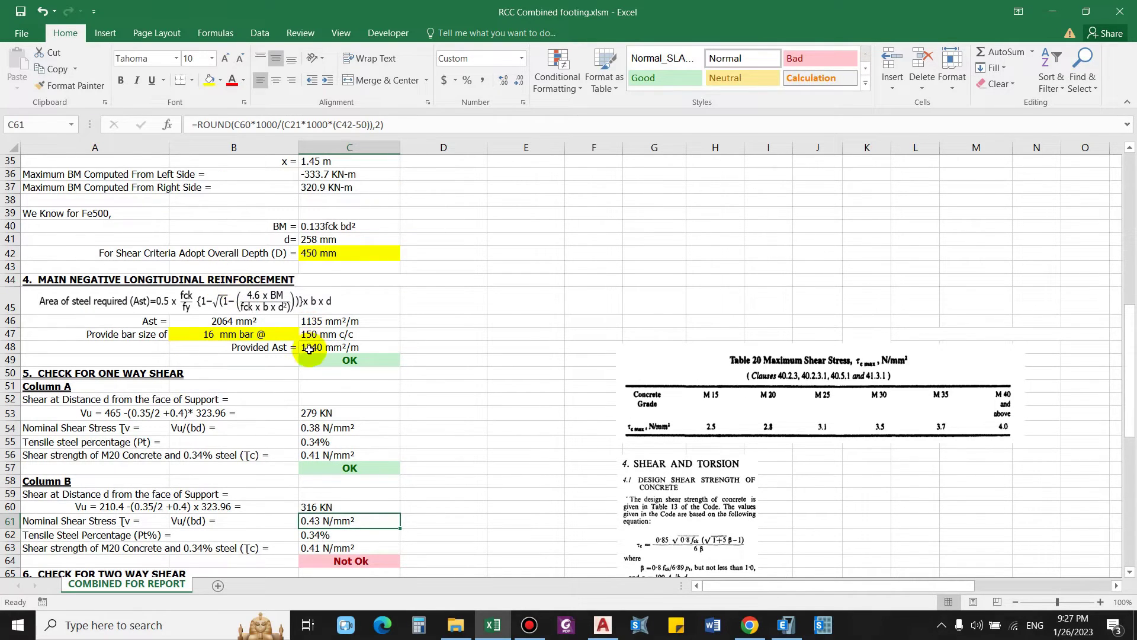
pyautogui.scroll(-1, 308, 350)
pyautogui.click(246, 295)
pyautogui.write('20')
pyautogui.press('Return')
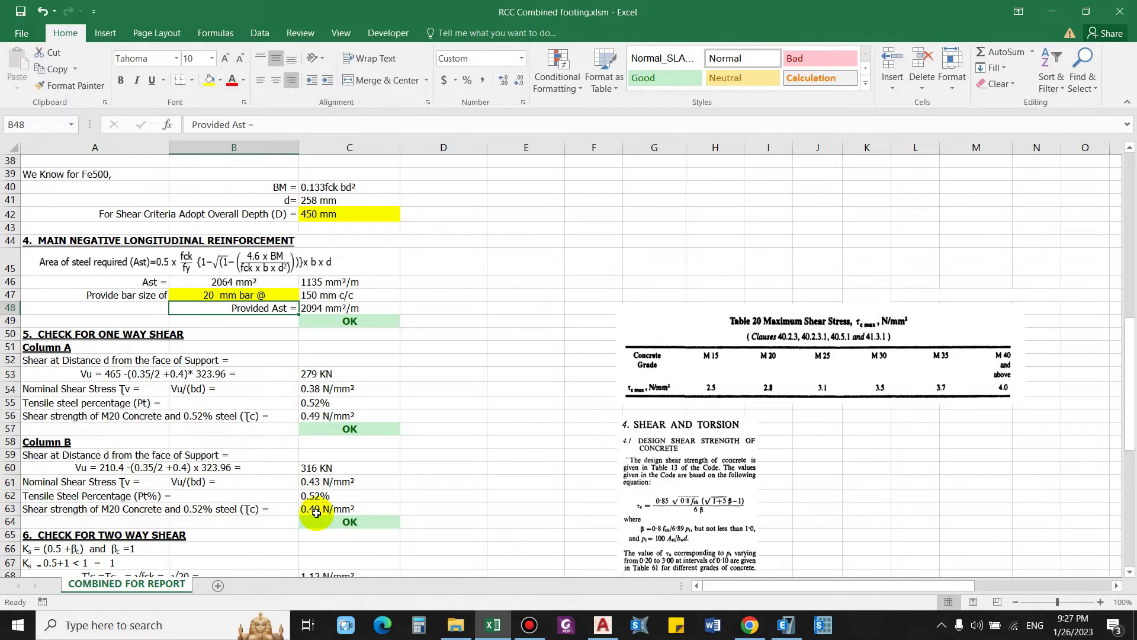
# - Return the main negative longitudinal reinforcement bar size to 16 mm
pyautogui.scroll(1, 321, 474)
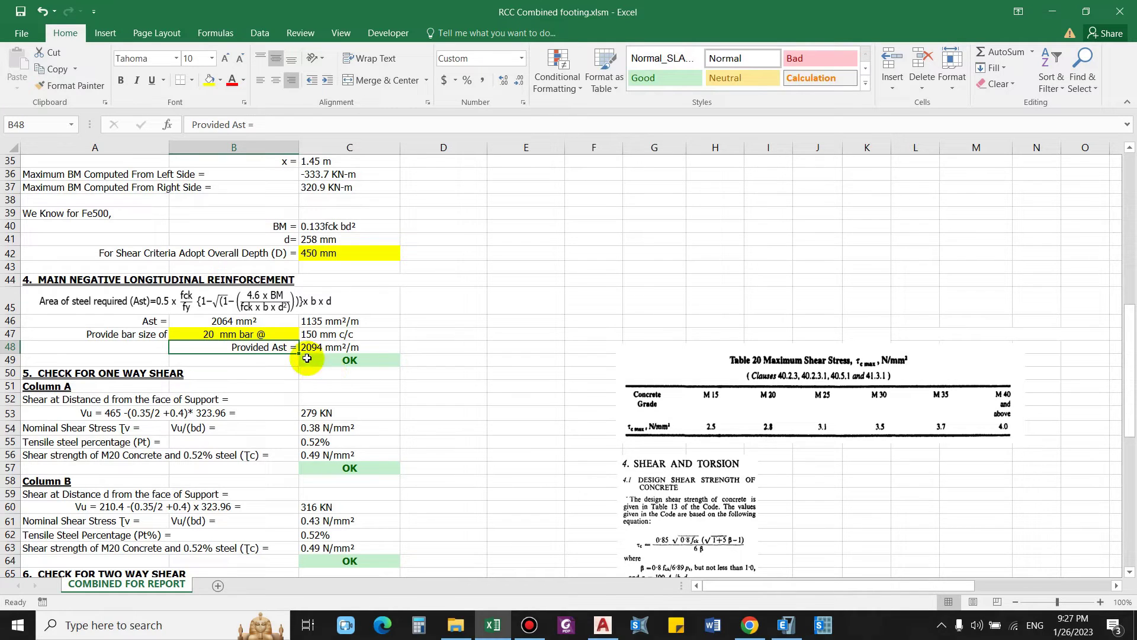
pyautogui.click(270, 332)
pyautogui.write('16')
pyautogui.press('Return')
# - Set the overall depth adopted for shear criteria to 500 mm and check the one-way shear results for both columns
pyautogui.click(319, 247)
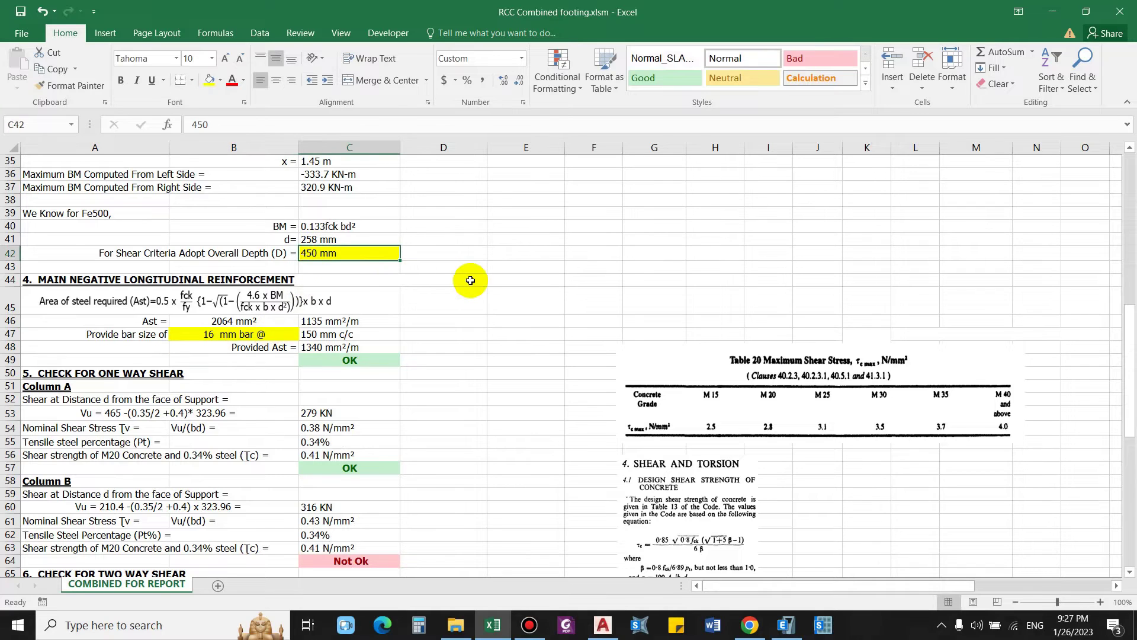
pyautogui.write('500')
pyautogui.press('Return')
pyautogui.press('Escape')
pyautogui.press('Up')
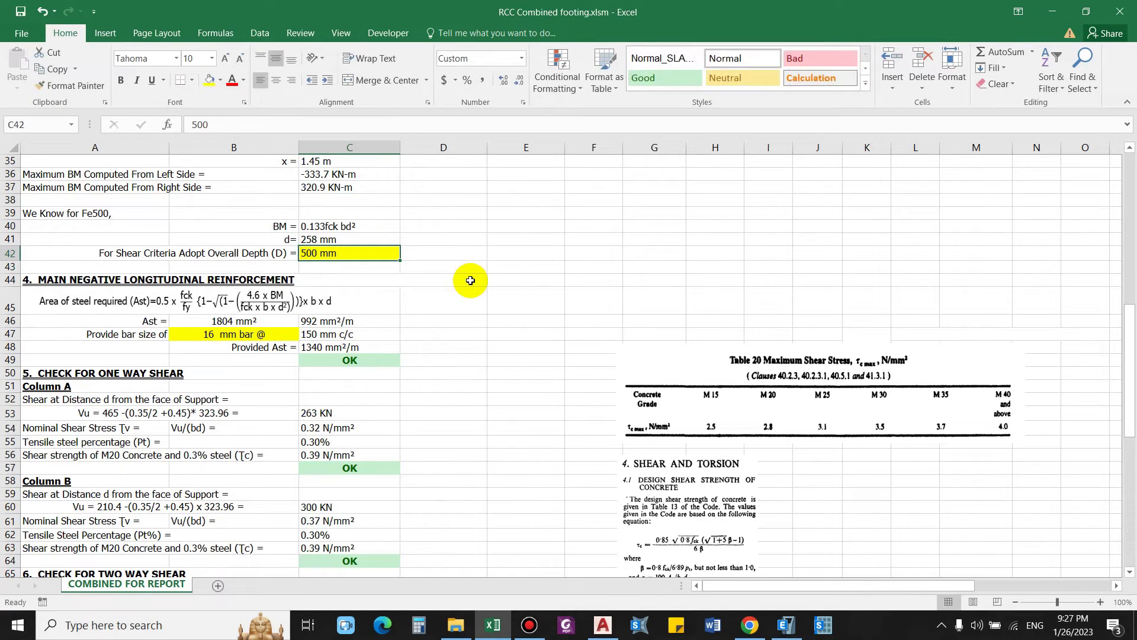
pyautogui.scroll(-2, 442, 488)
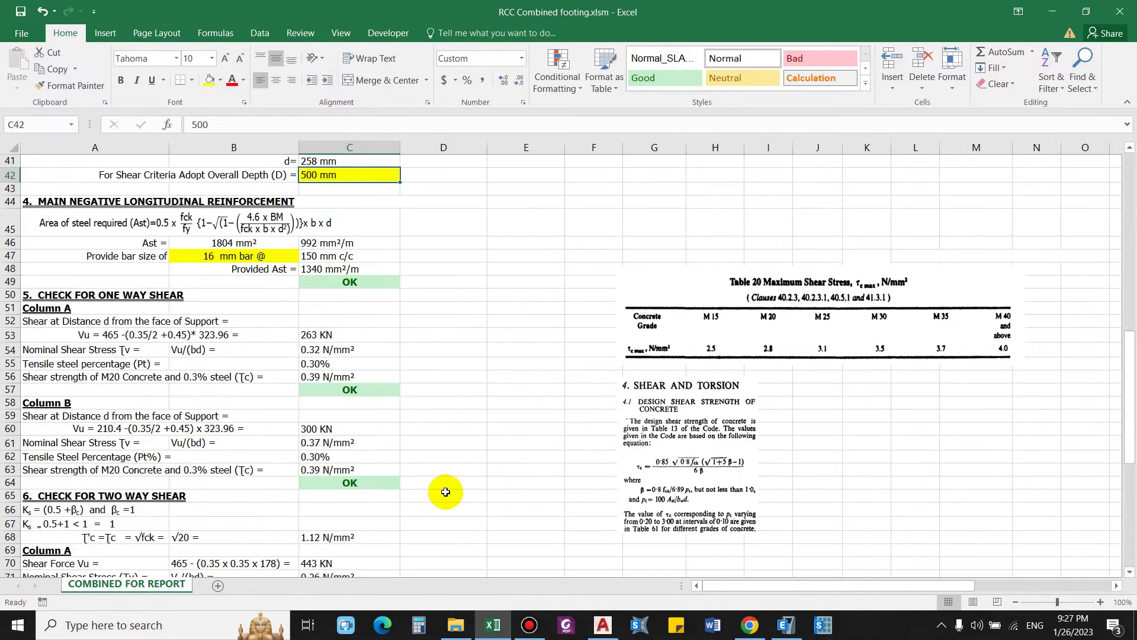
pyautogui.scroll(1, 363, 471)
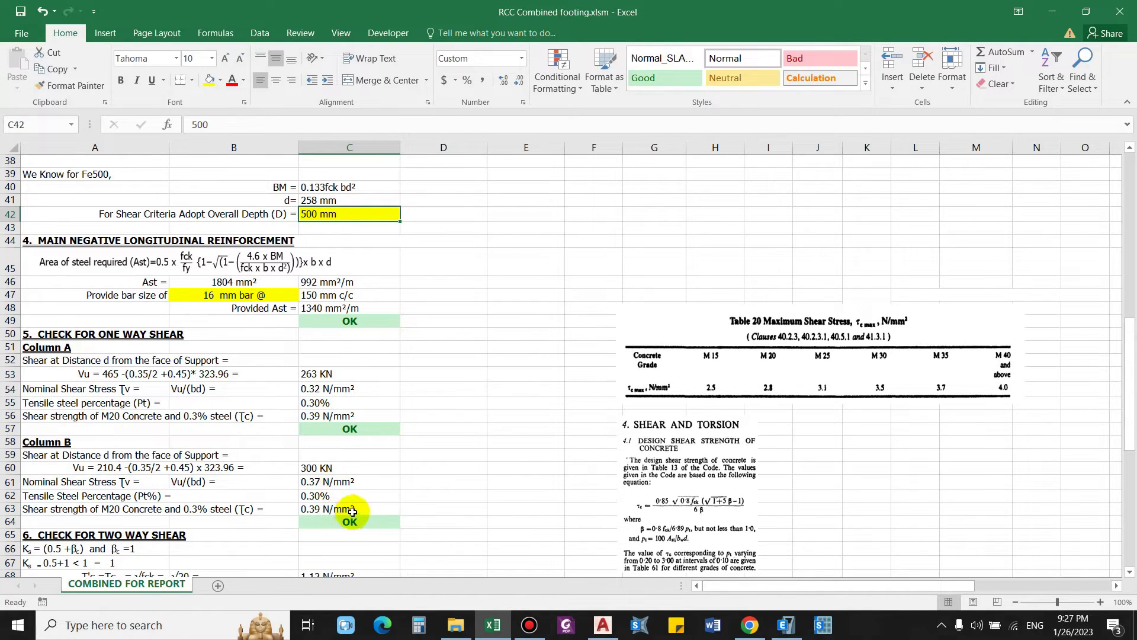
pyautogui.scroll(-1, 262, 464)
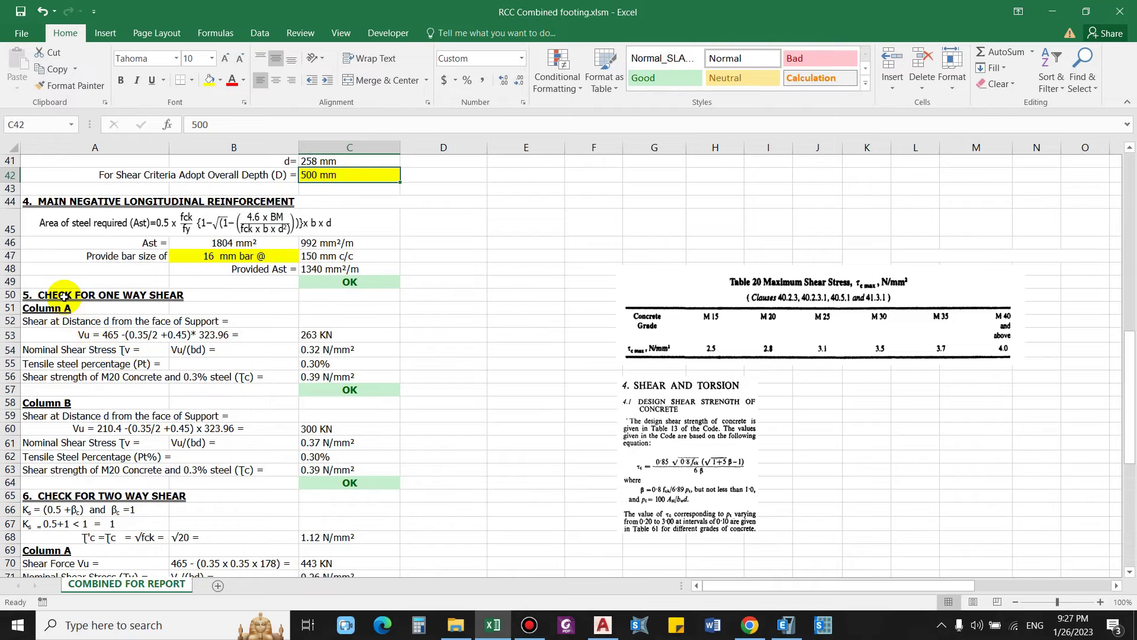
# - Examine the Ks factor and the permissible shear stress formula in the check for two-way shear
pyautogui.scroll(-1, 71, 331)
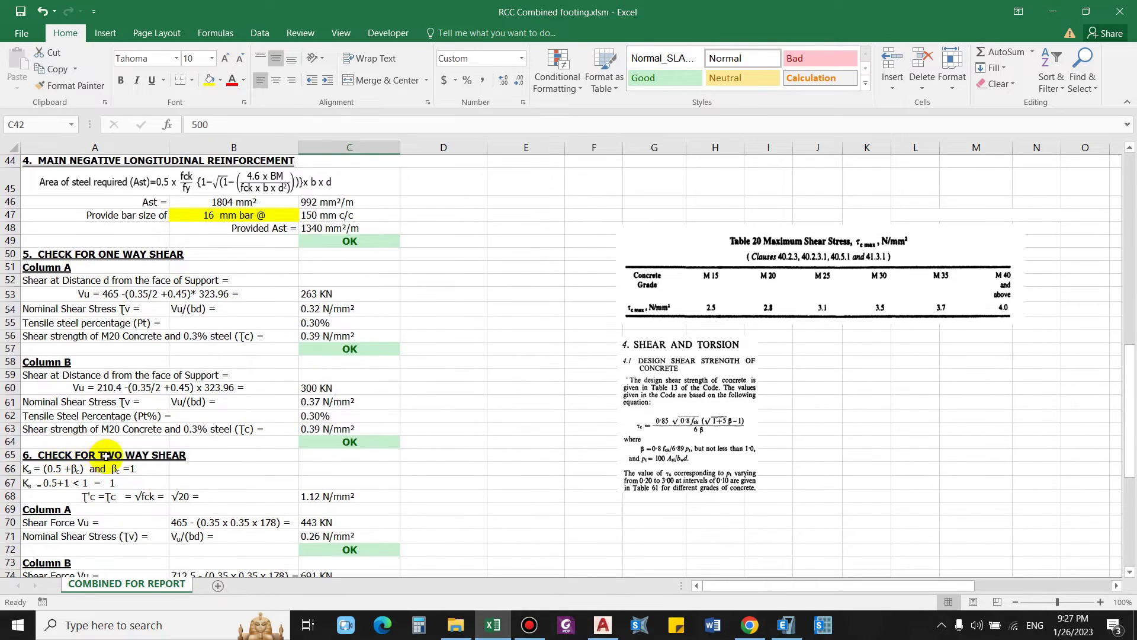
pyautogui.scroll(-1, 104, 452)
pyautogui.click(103, 429)
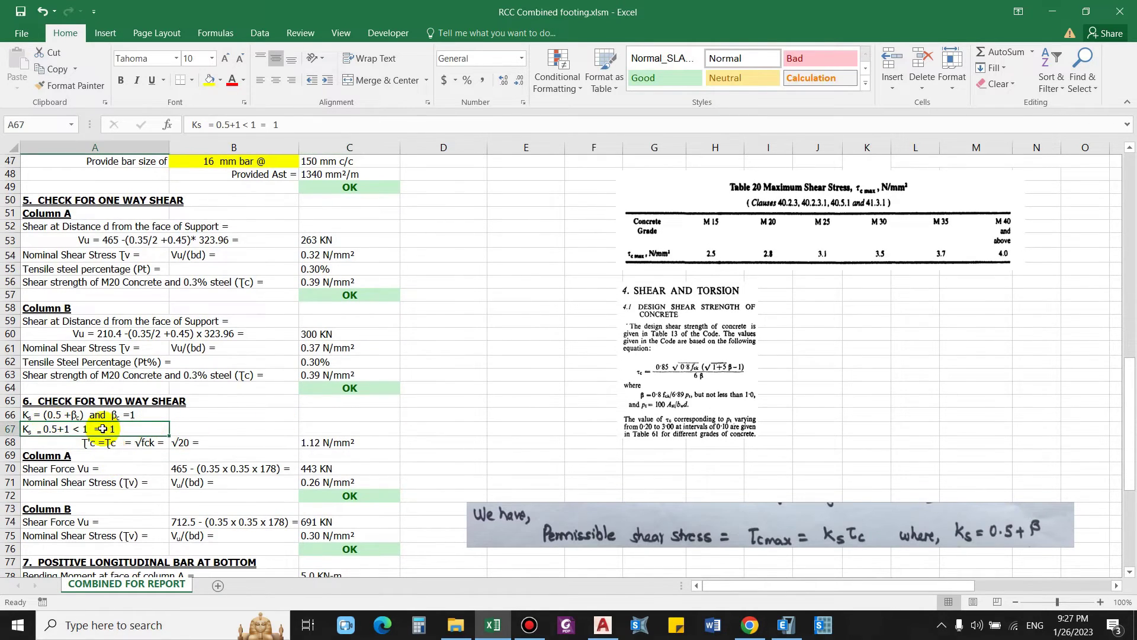
pyautogui.click(47, 419)
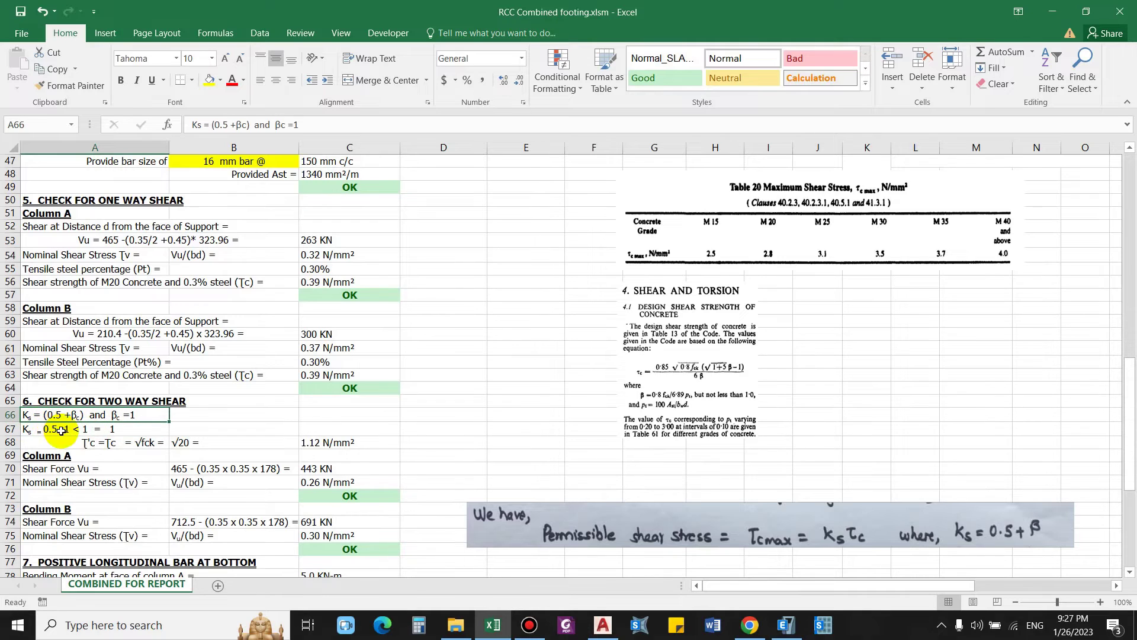
pyautogui.click(57, 429)
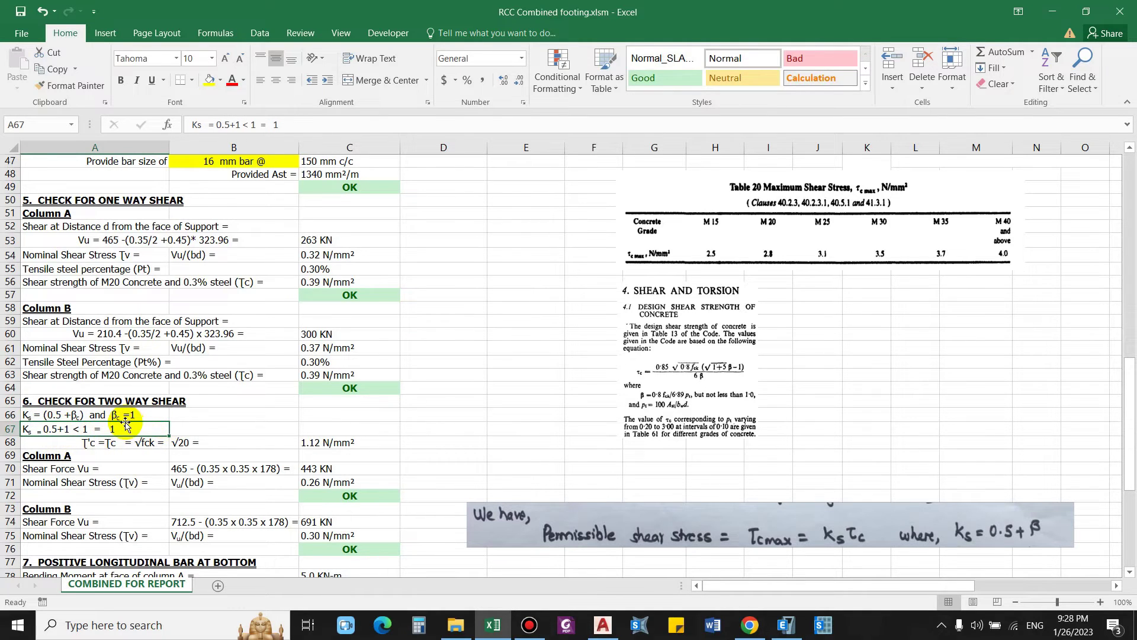
pyautogui.click(135, 417)
pyautogui.scroll(-1, 53, 421)
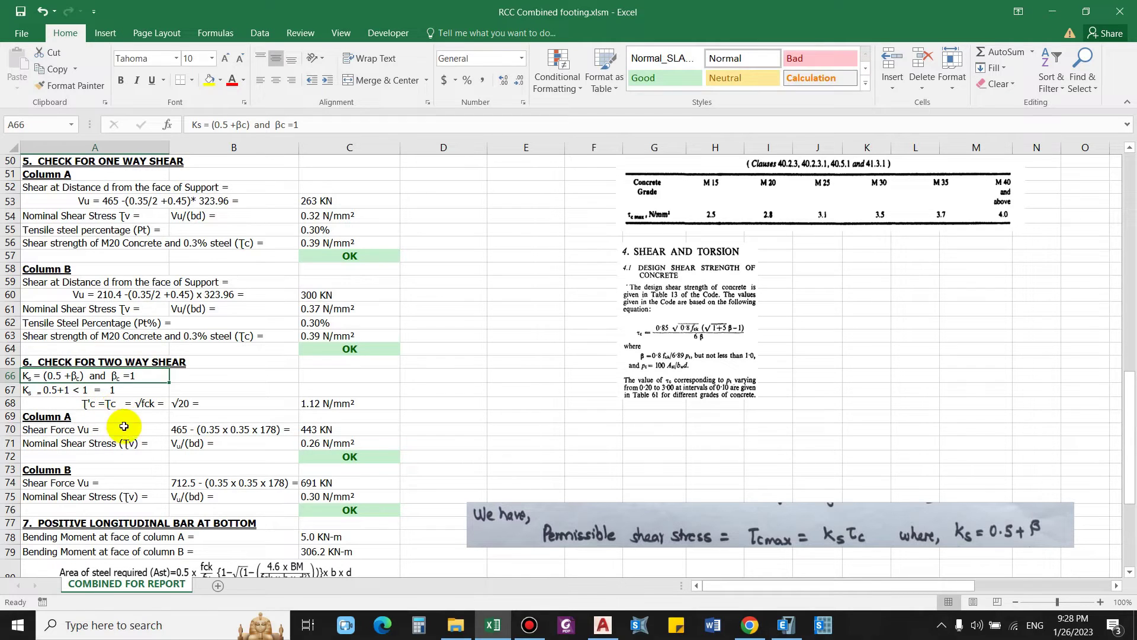
pyautogui.click(191, 415)
pyautogui.click(193, 405)
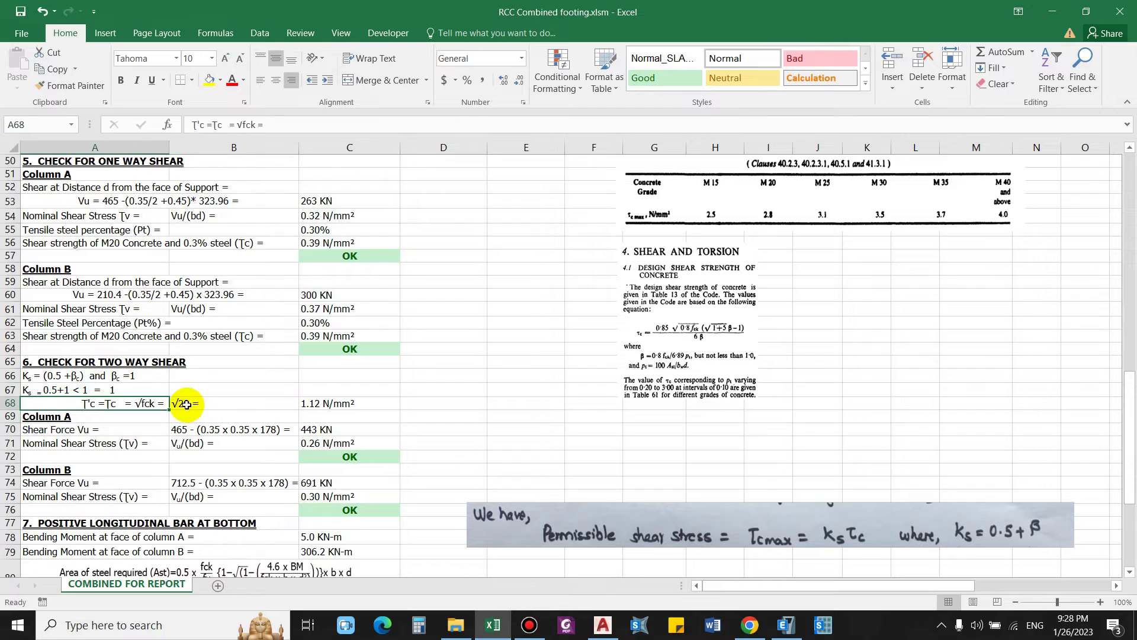
pyautogui.click(331, 404)
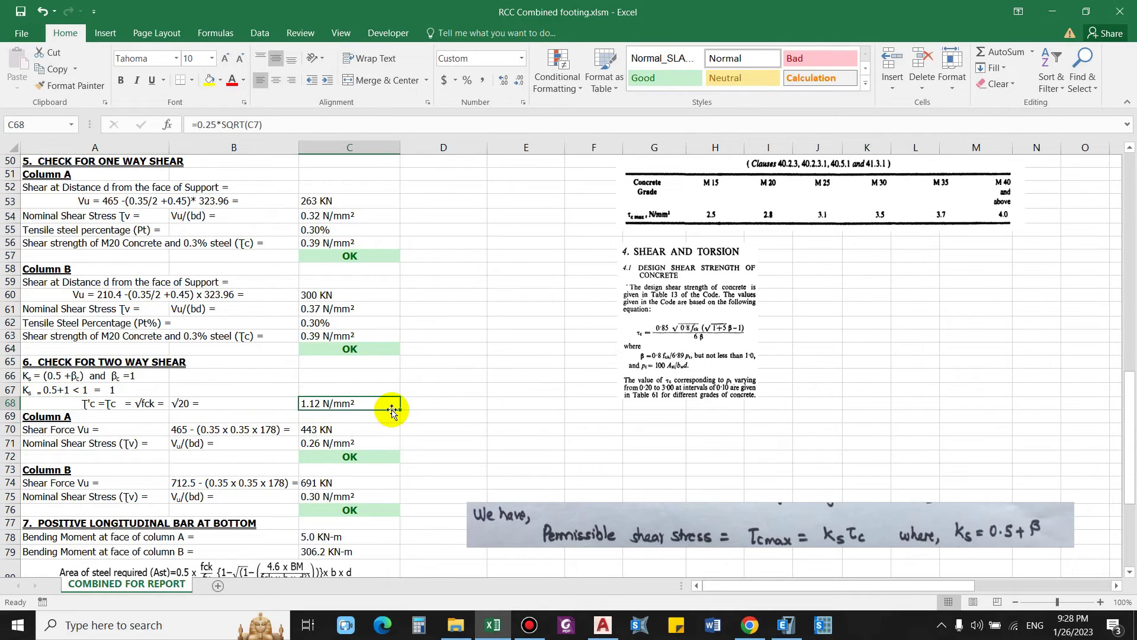
# - Examine Column A's two-way shear force and nominal shear stress formulas, and compare the stress with the permissible value
pyautogui.click(70, 418)
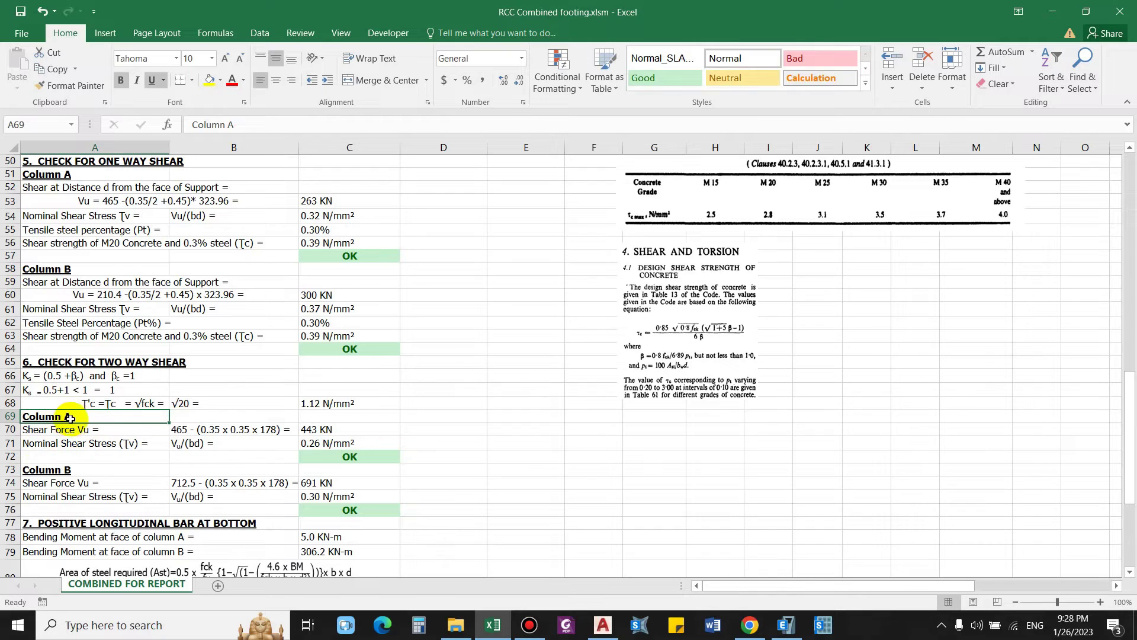
pyautogui.click(311, 428)
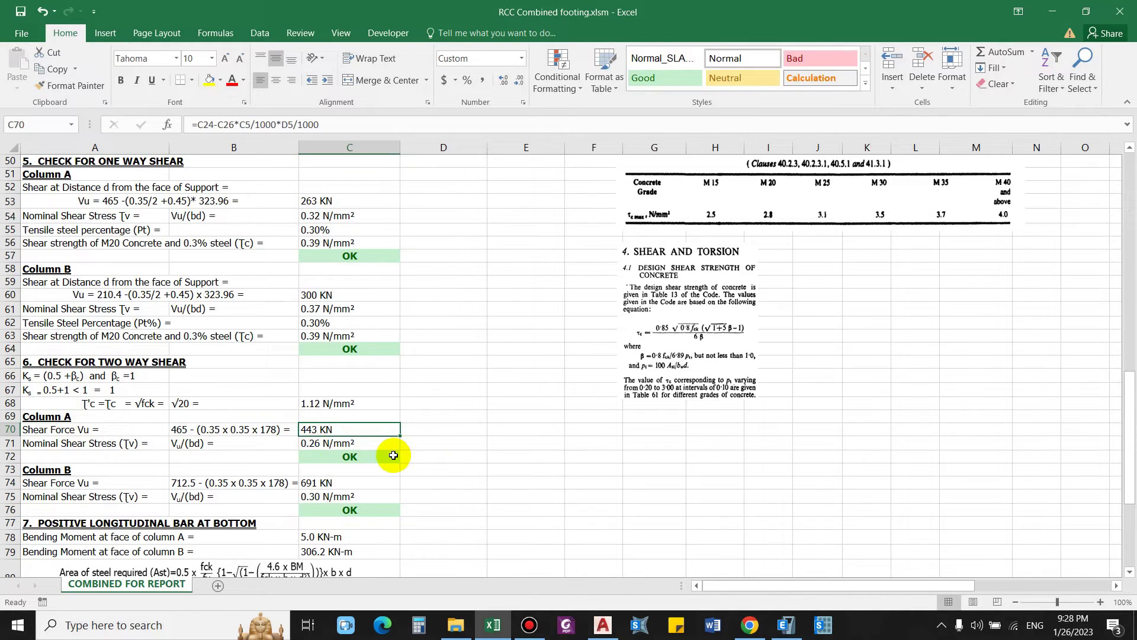
pyautogui.click(127, 448)
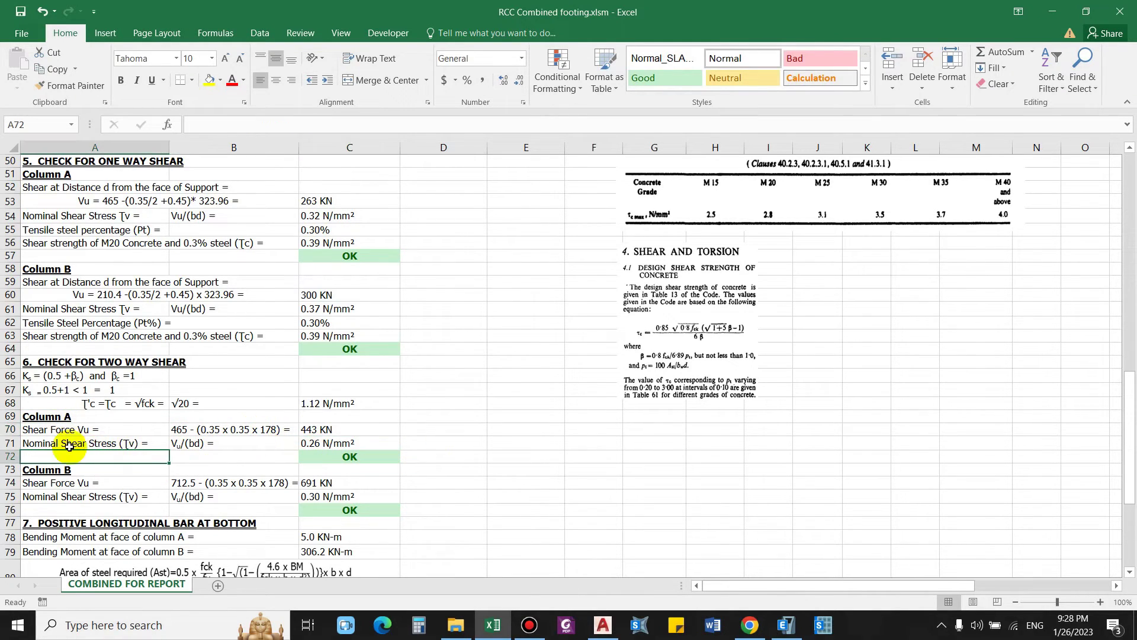
pyautogui.click(331, 446)
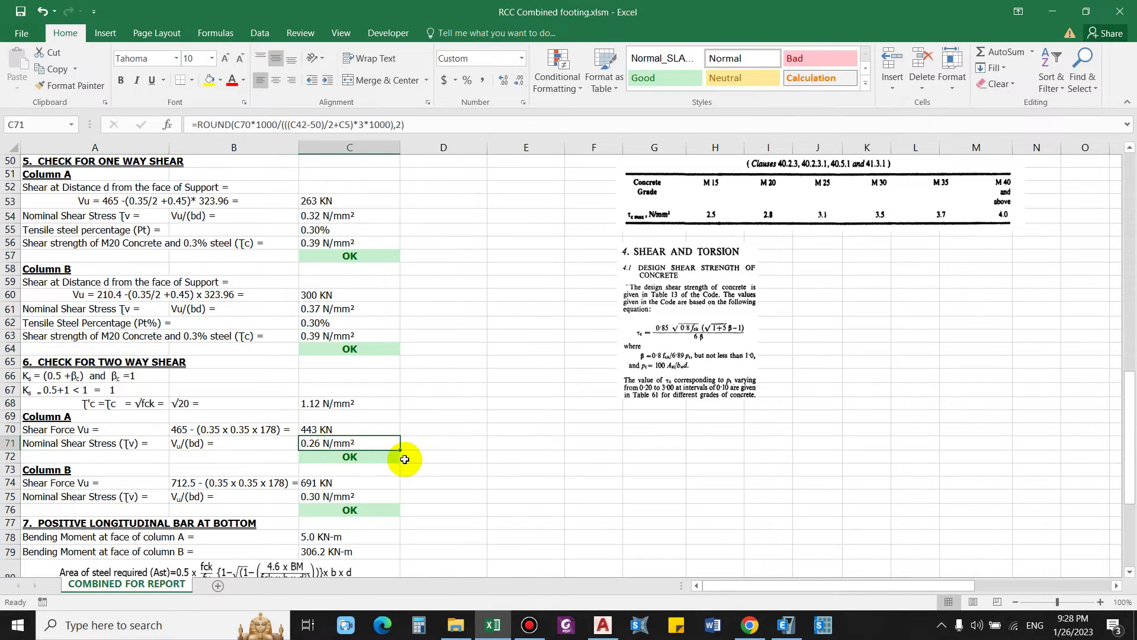
pyautogui.click(329, 429)
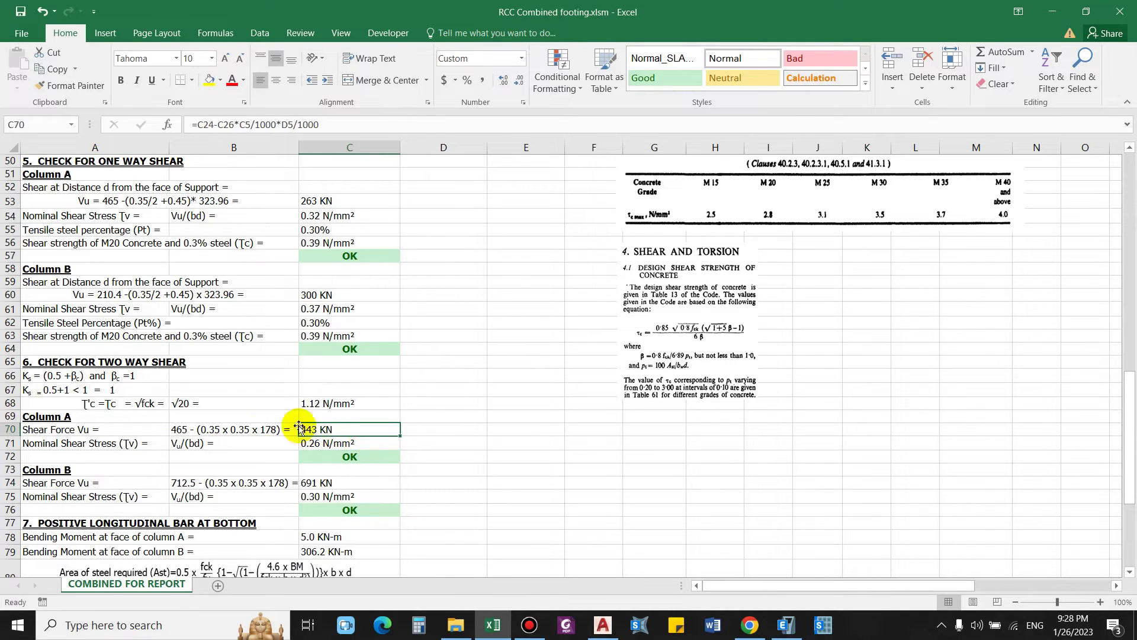
pyautogui.click(234, 428)
pyautogui.click(344, 455)
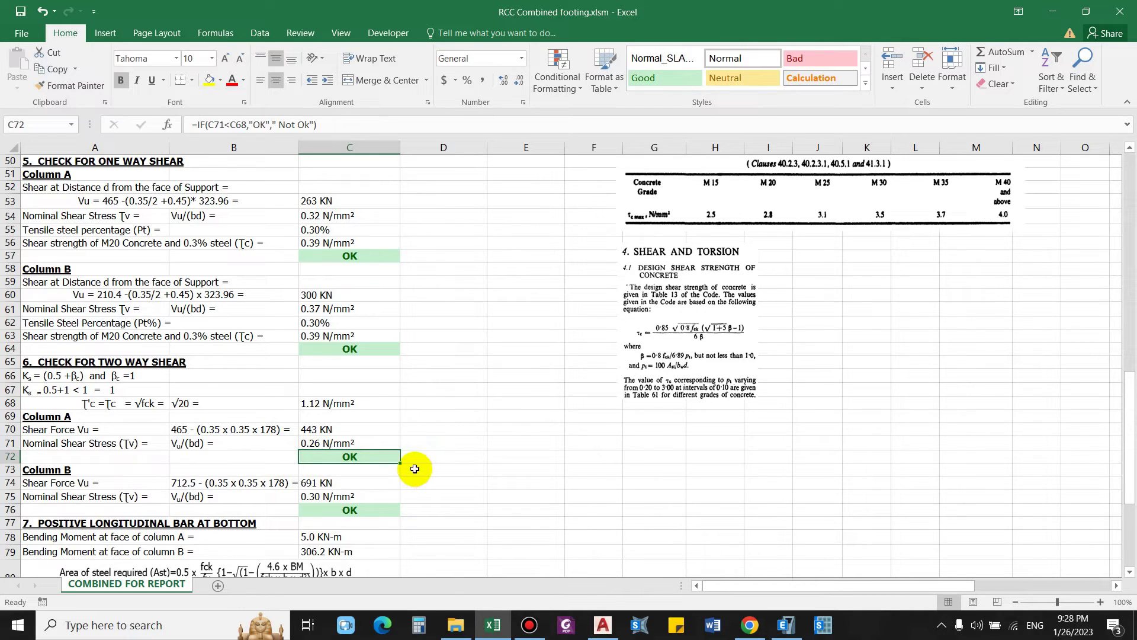
pyautogui.scroll(-1, 418, 474)
pyautogui.click(330, 408)
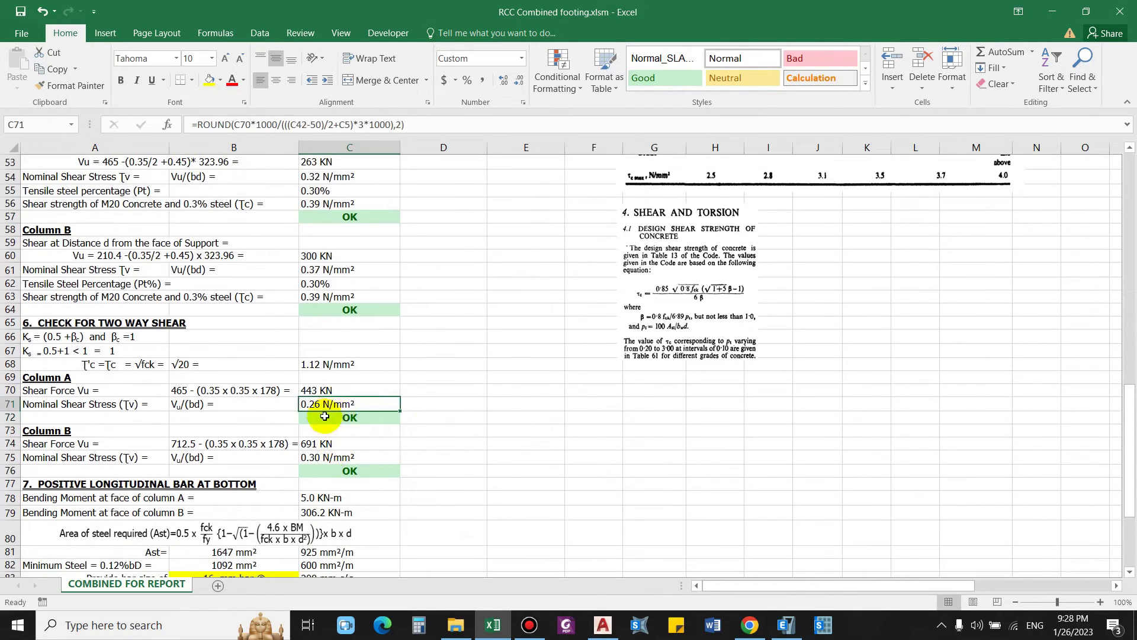
pyautogui.click(338, 363)
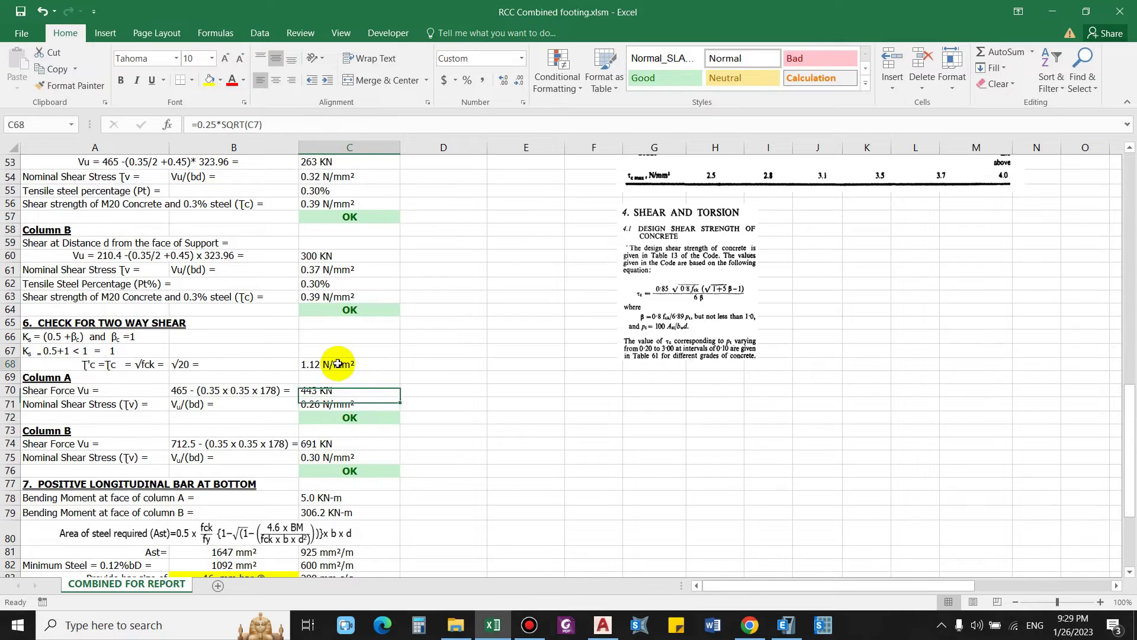
pyautogui.click(367, 418)
# - Review Column B's nominal shear stress formula and its pass/fail check for two-way shear
pyautogui.click(72, 431)
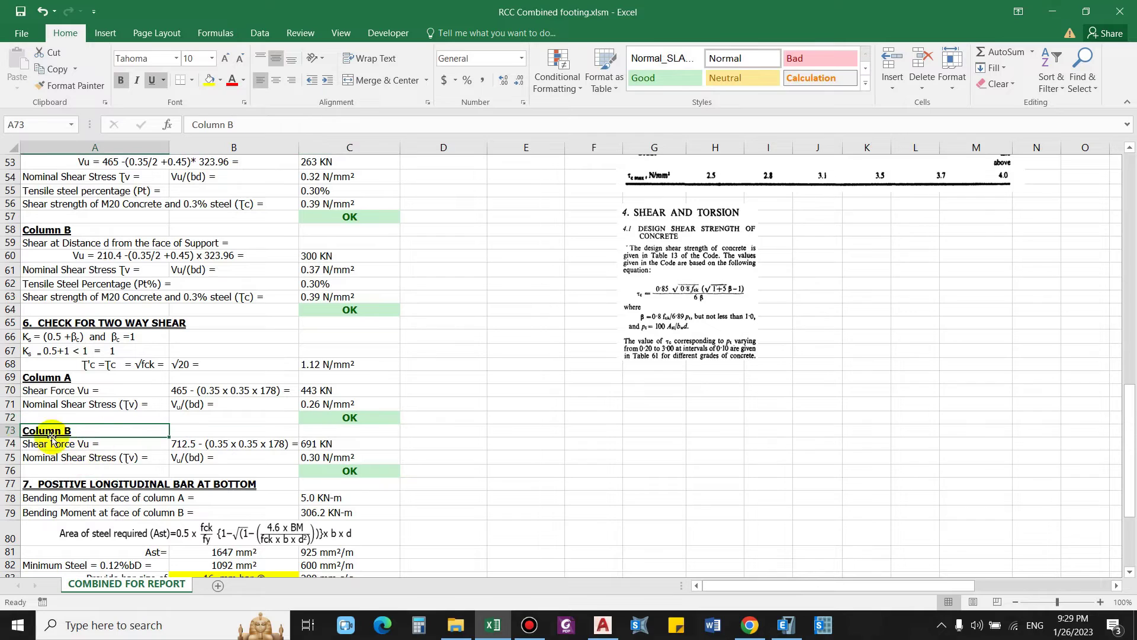
pyautogui.click(344, 460)
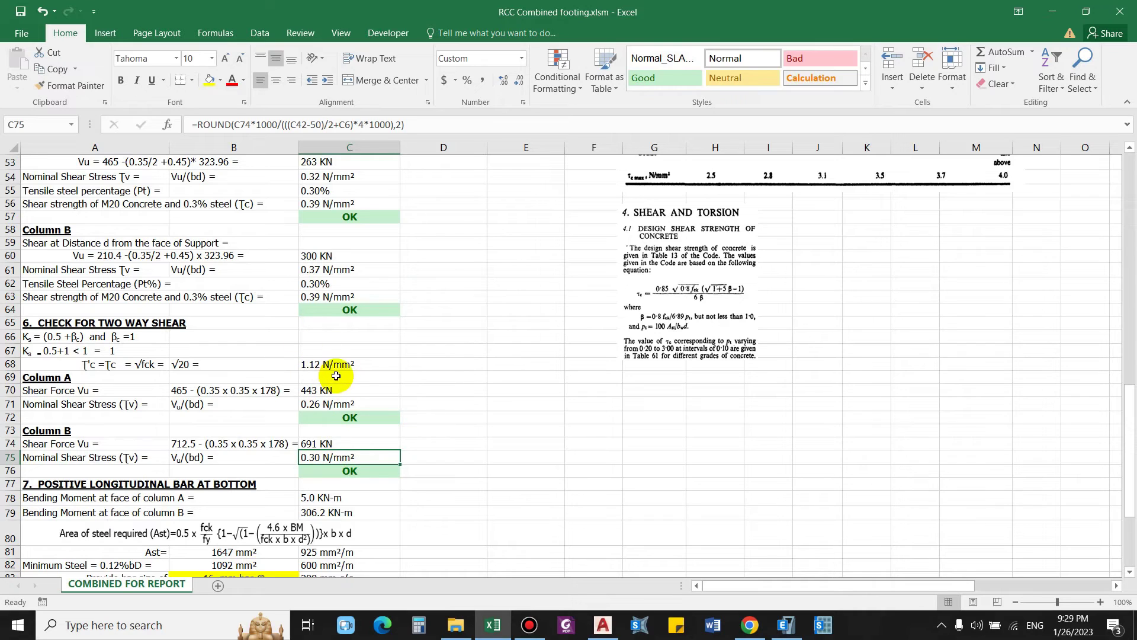
pyautogui.click(350, 469)
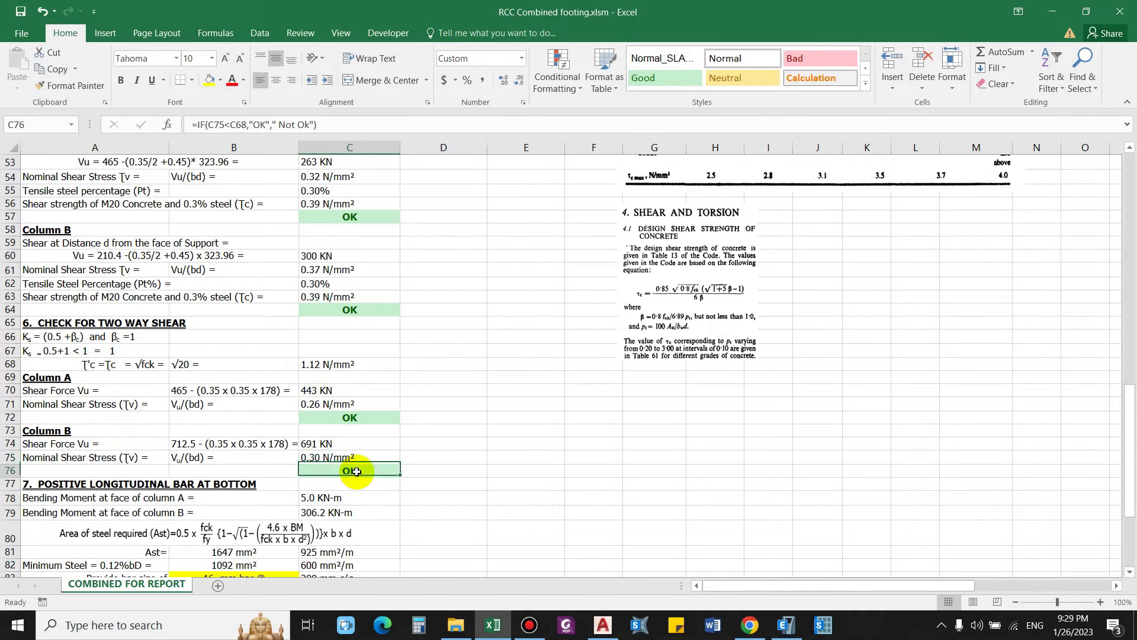
pyautogui.click(555, 467)
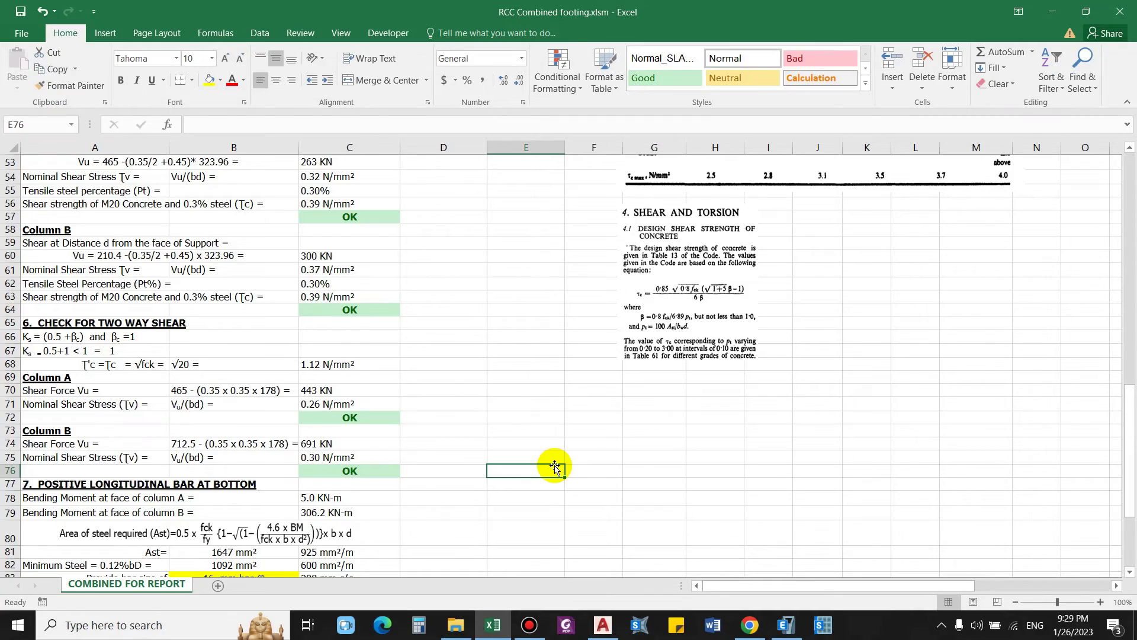
# - Compare the main negative reinforcement section with the positive bottom bar section, and inspect the bending moment formula at the face of column B
pyautogui.scroll(-2, 555, 467)
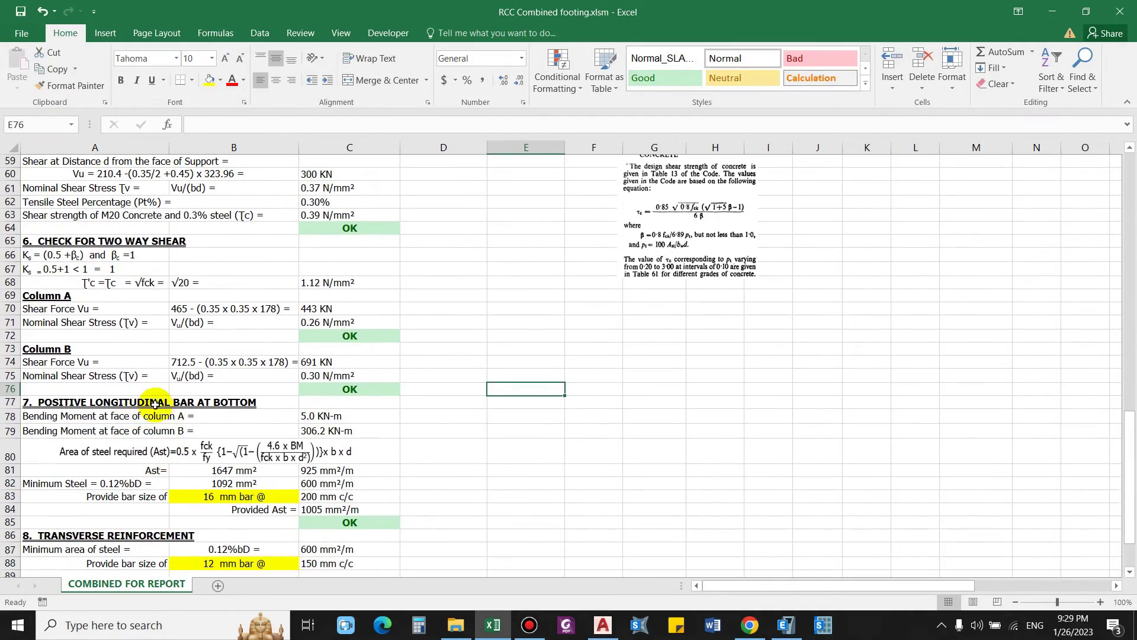
pyautogui.scroll(9, 195, 414)
pyautogui.click(443, 320)
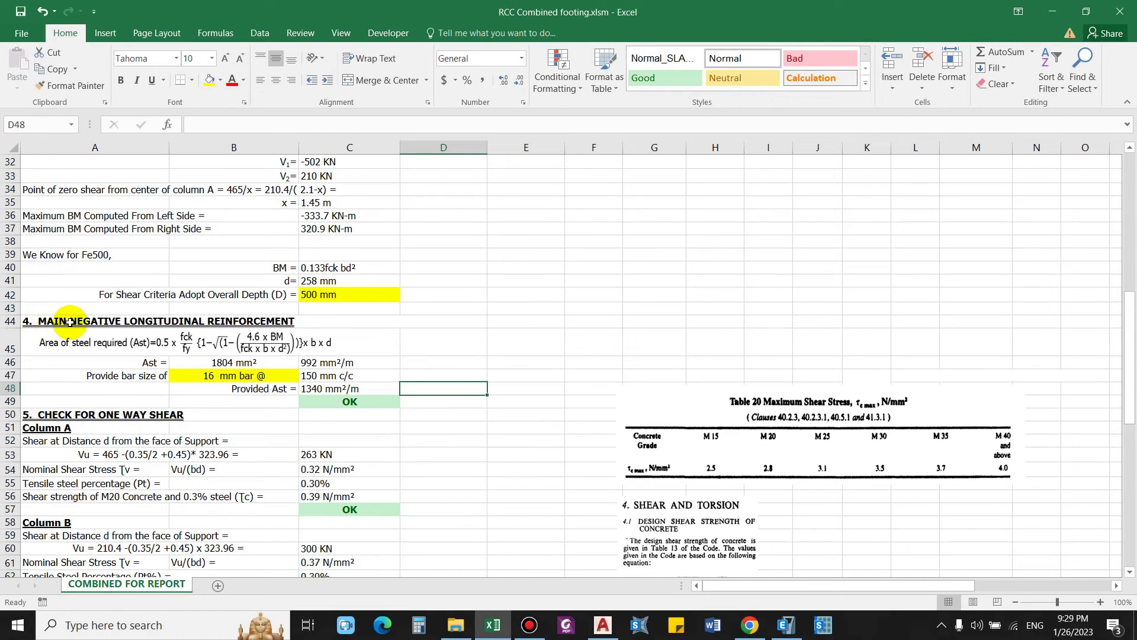
pyautogui.scroll(-10, 69, 321)
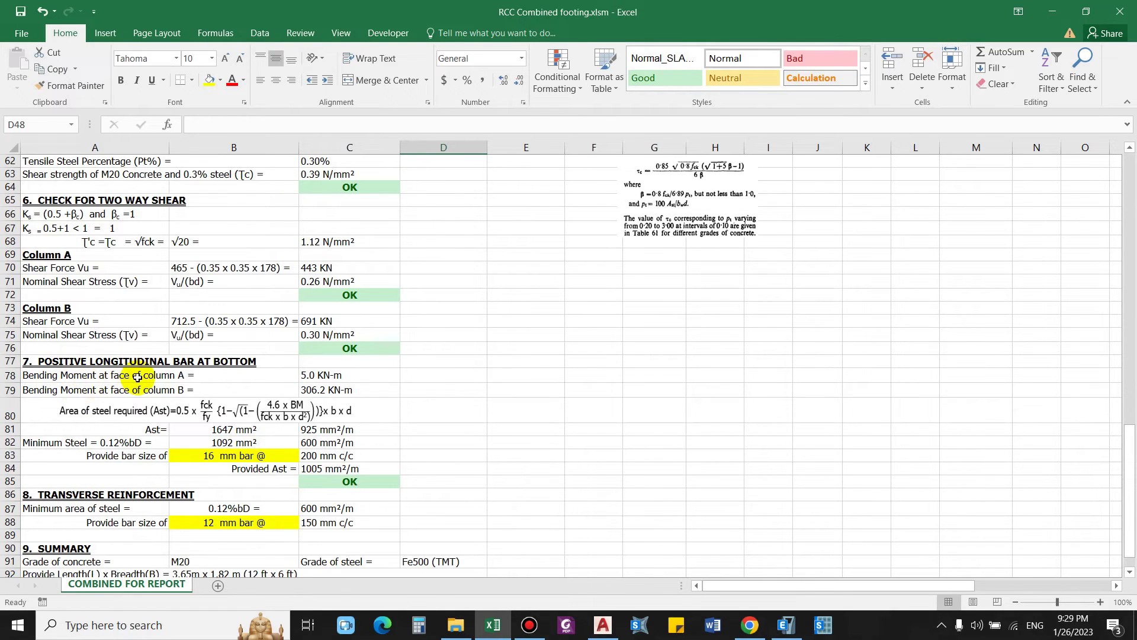
pyautogui.click(329, 390)
pyautogui.click(338, 381)
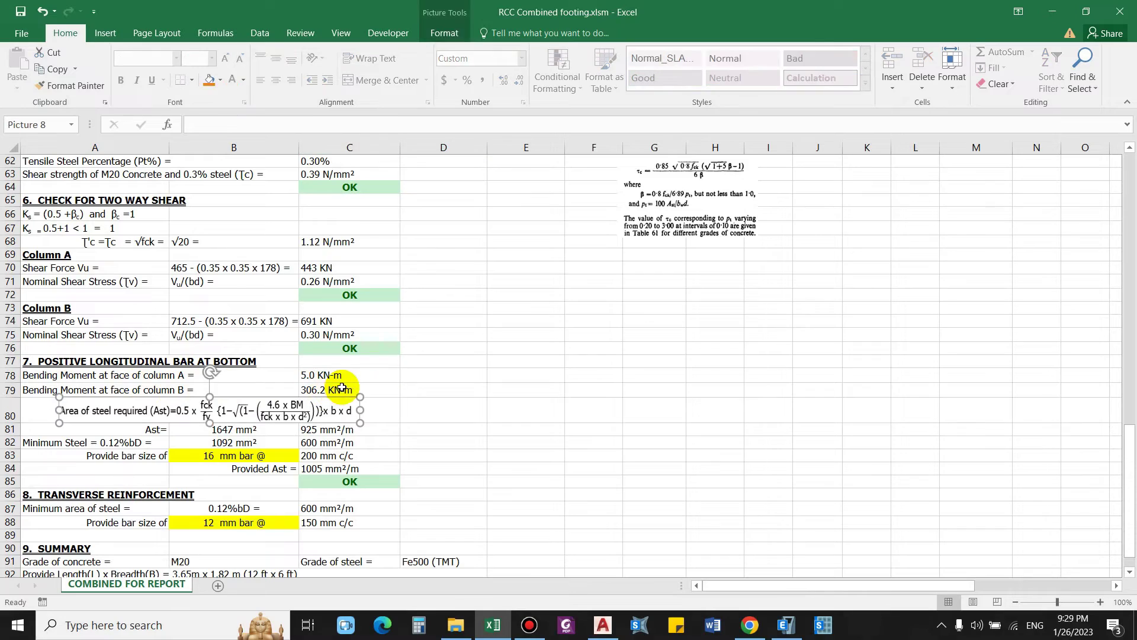
pyautogui.press('Escape')
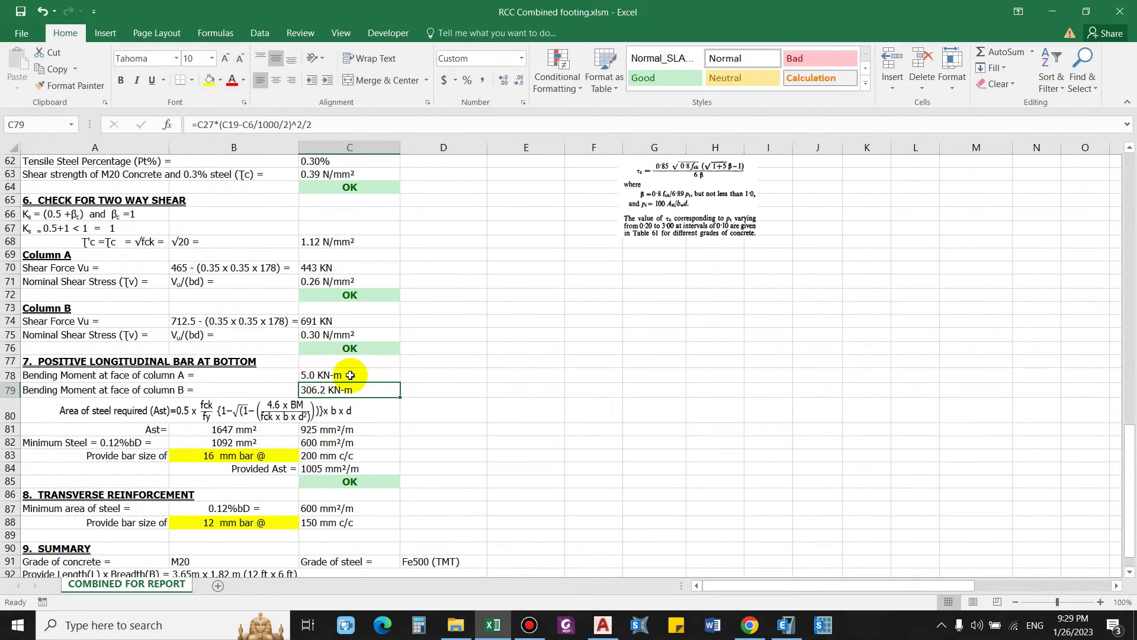
pyautogui.scroll(-1, 343, 394)
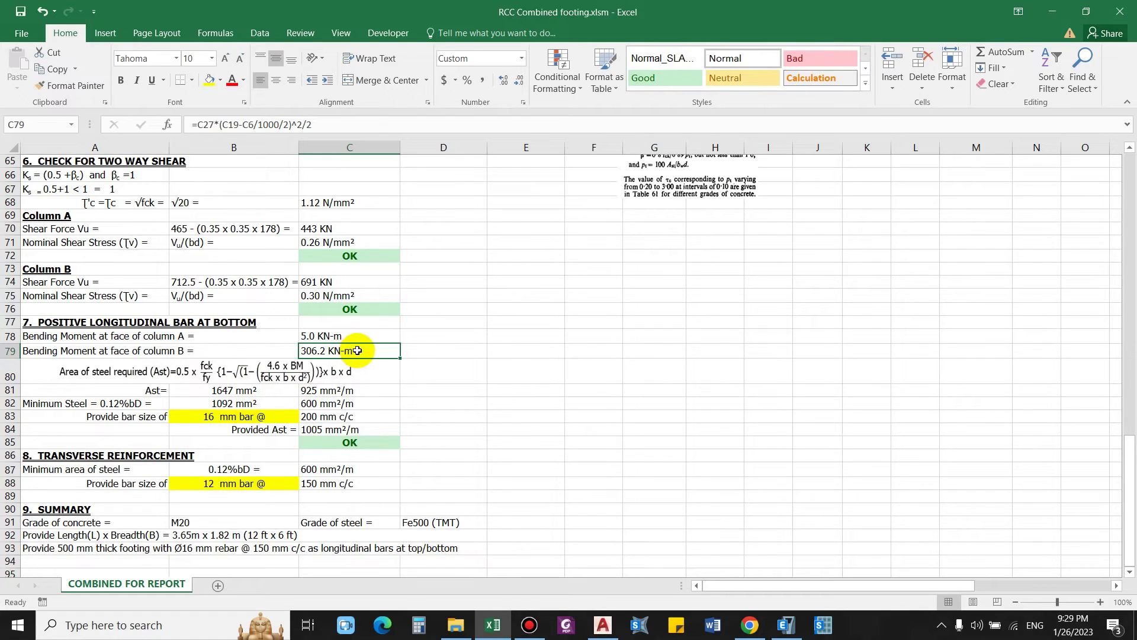
# - Examine the required steel area and the 0.12%bD minimum steel formulas for the positive longitudinal bottom bars
pyautogui.click(157, 390)
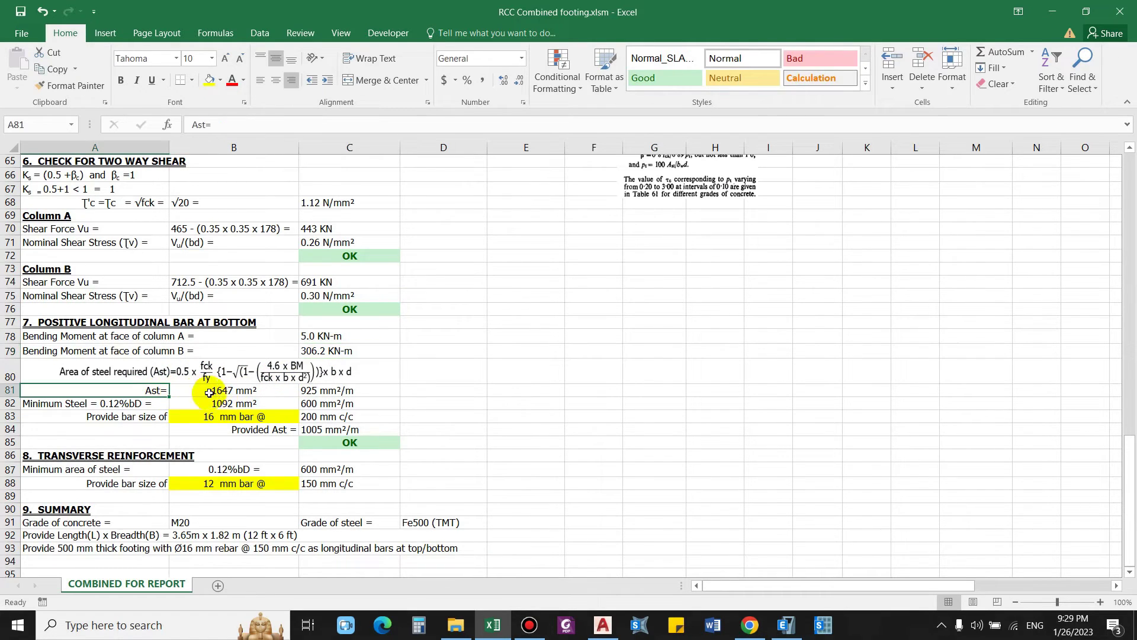
pyautogui.click(214, 391)
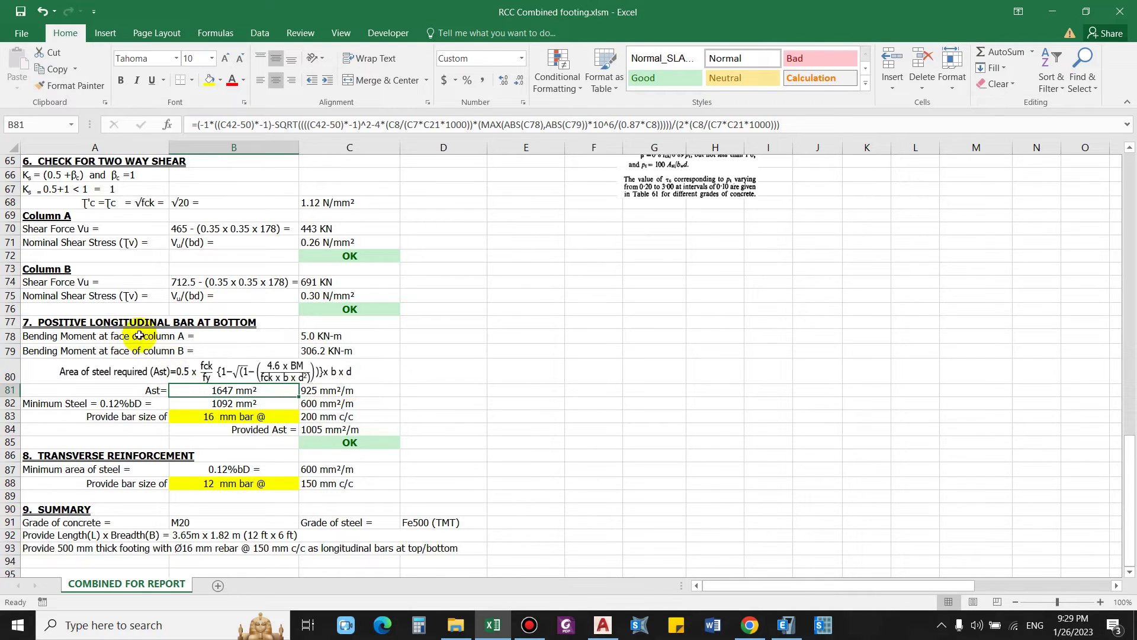
pyautogui.scroll(10, 205, 382)
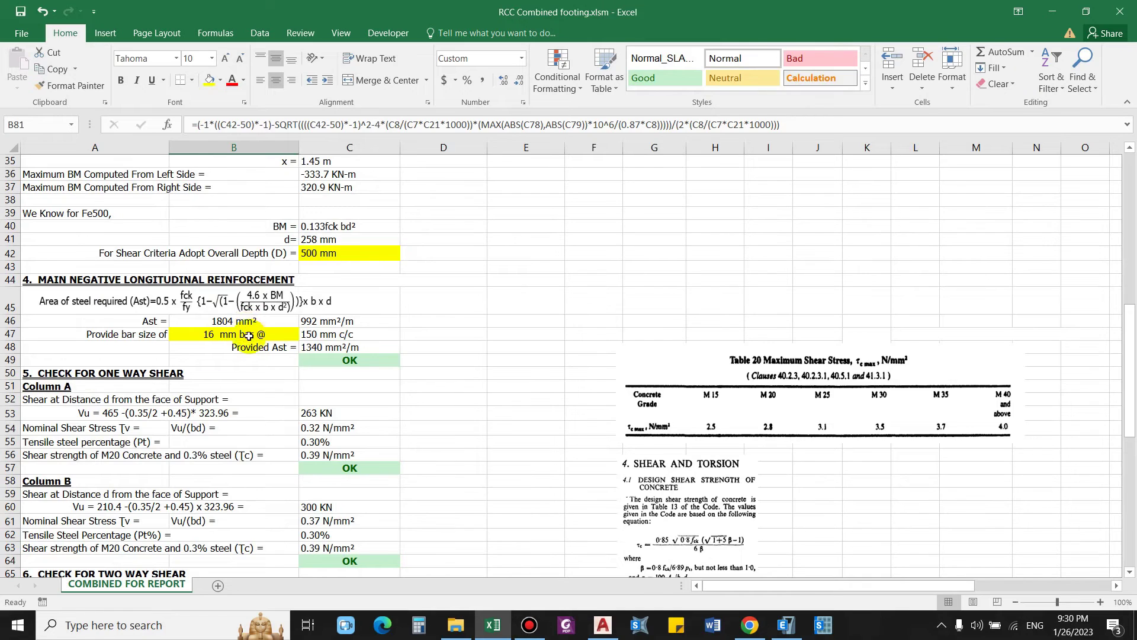
pyautogui.scroll(-11, 249, 330)
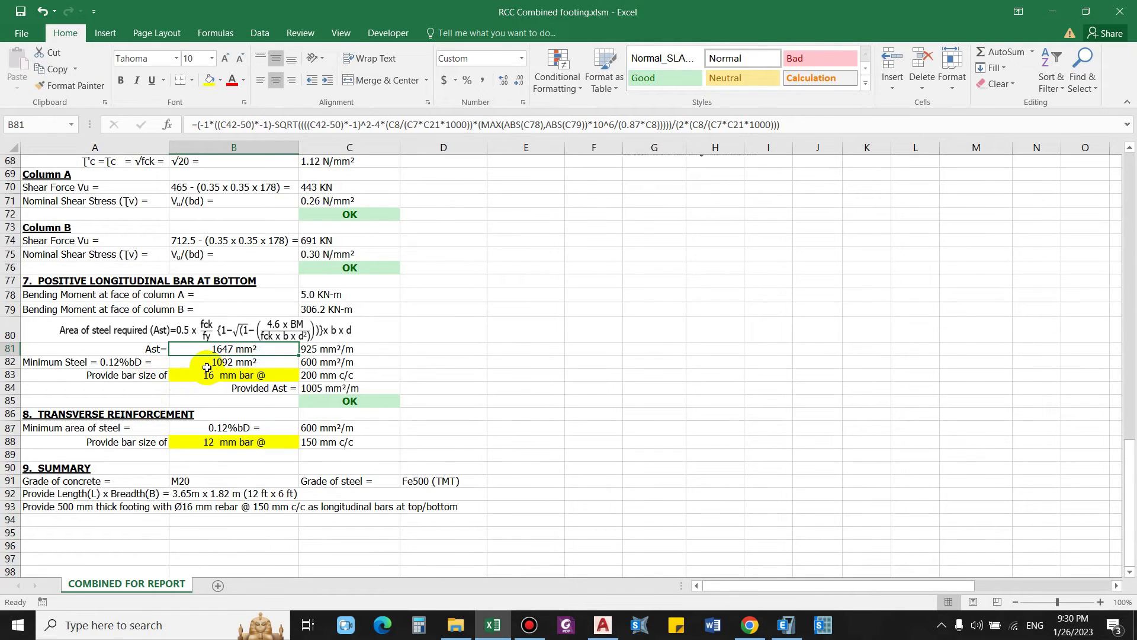
pyautogui.click(207, 366)
pyautogui.click(120, 363)
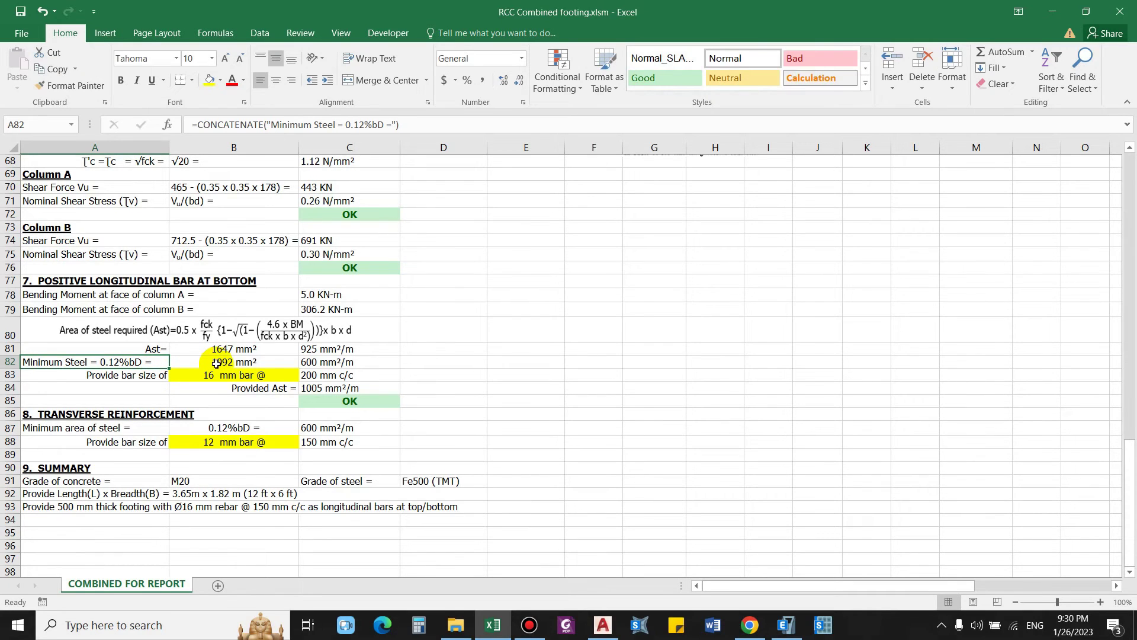
pyautogui.click(235, 362)
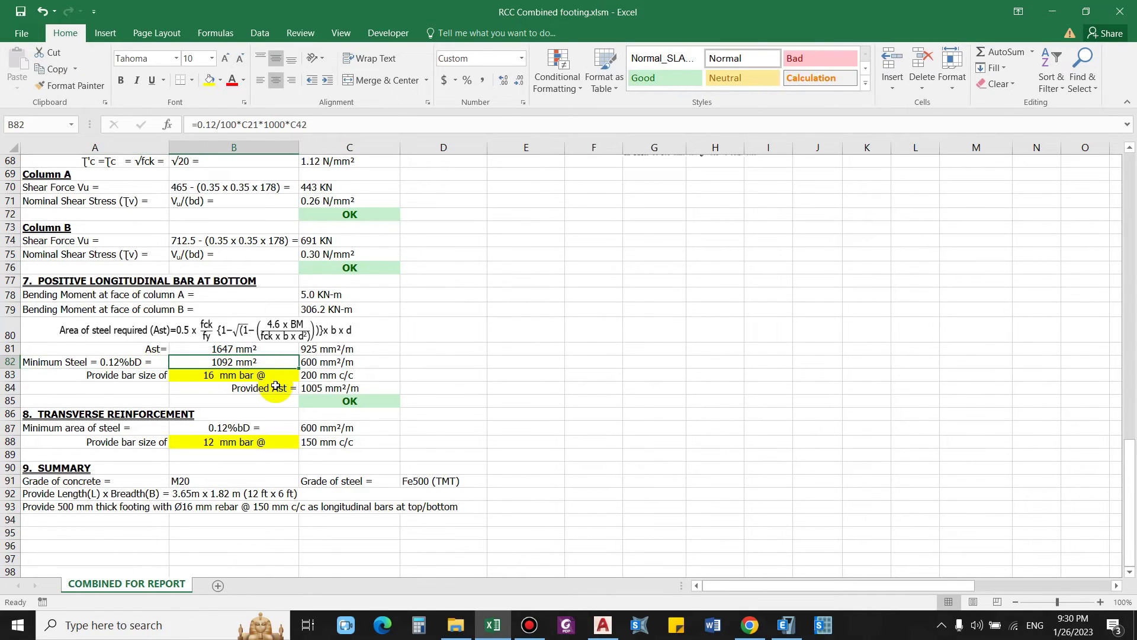
pyautogui.click(314, 362)
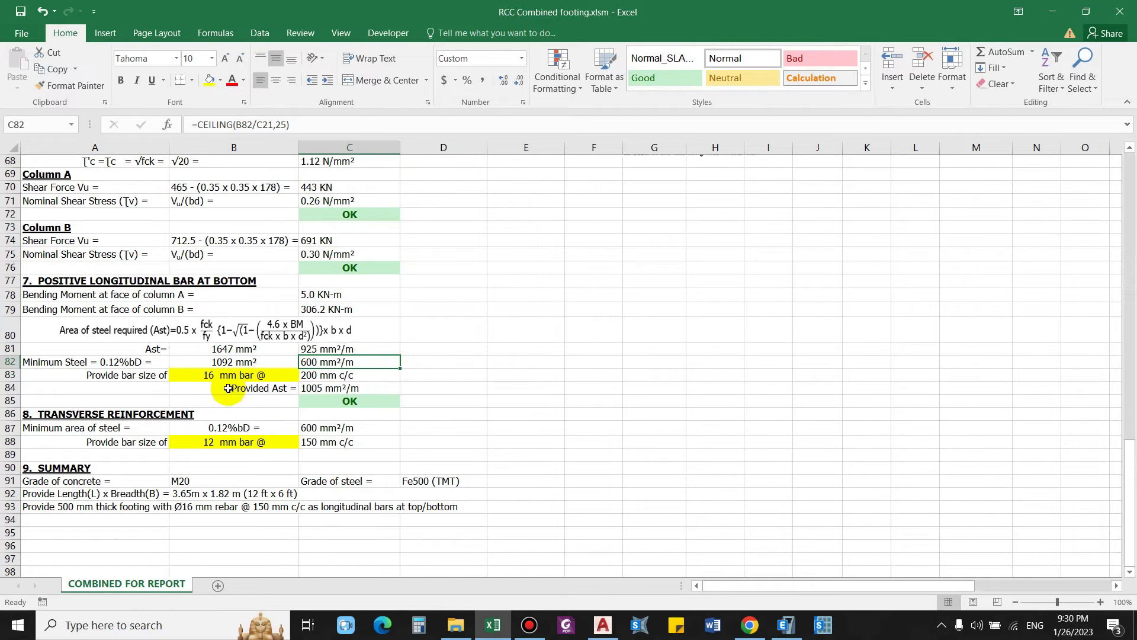
# - Trace the bottom bar size in the positive reinforcement section back to the bar size in the main negative reinforcement section
pyautogui.click(153, 375)
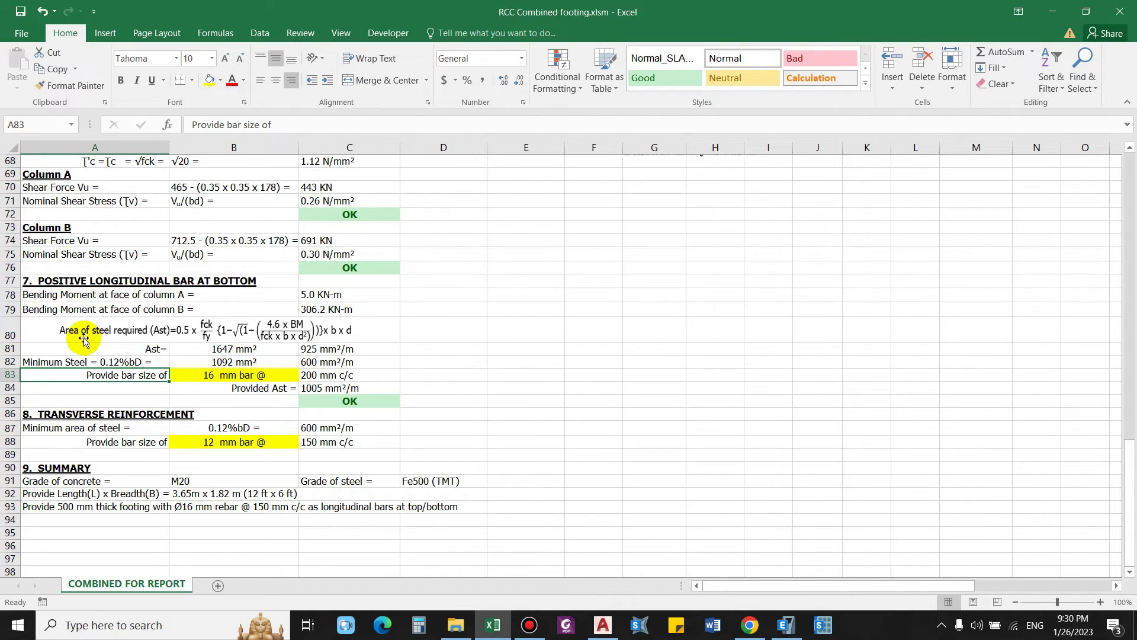
pyautogui.click(211, 381)
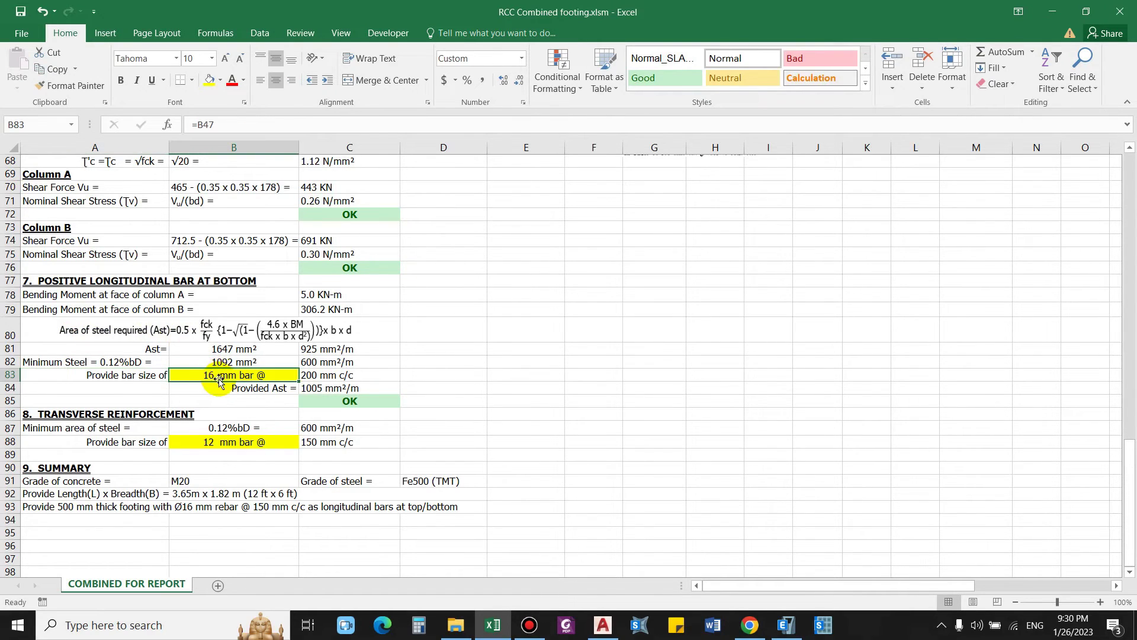
pyautogui.scroll(9, 218, 381)
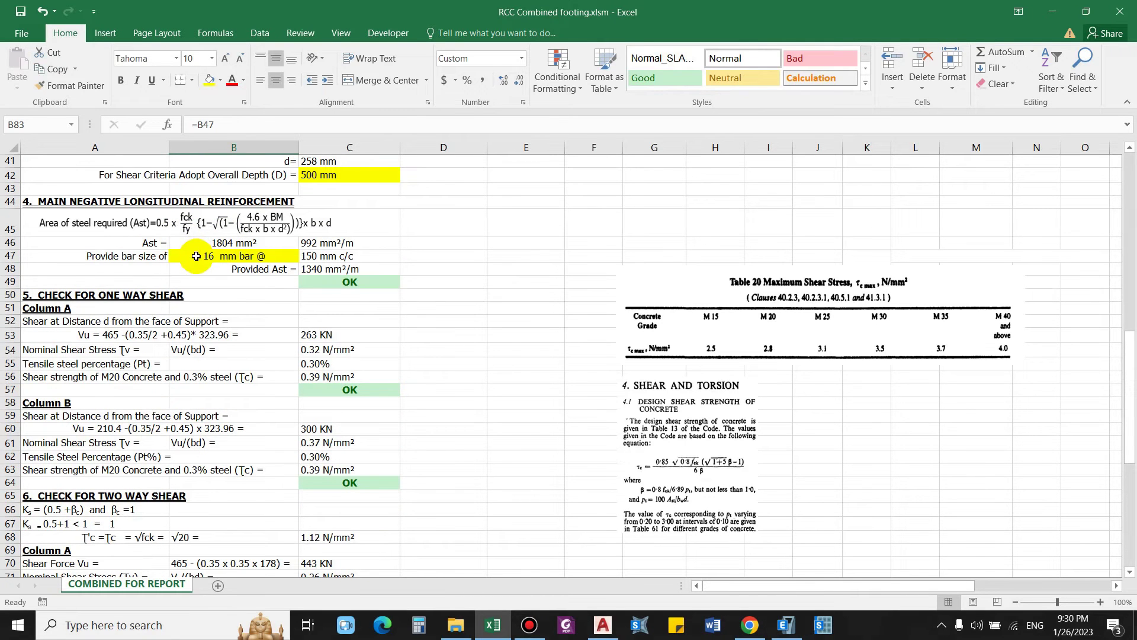
# - Try a 12 mm bar size for the positive longitudinal bottom bars and undo the change to restore the linked bar size
pyautogui.click(196, 256)
pyautogui.scroll(-7, 237, 273)
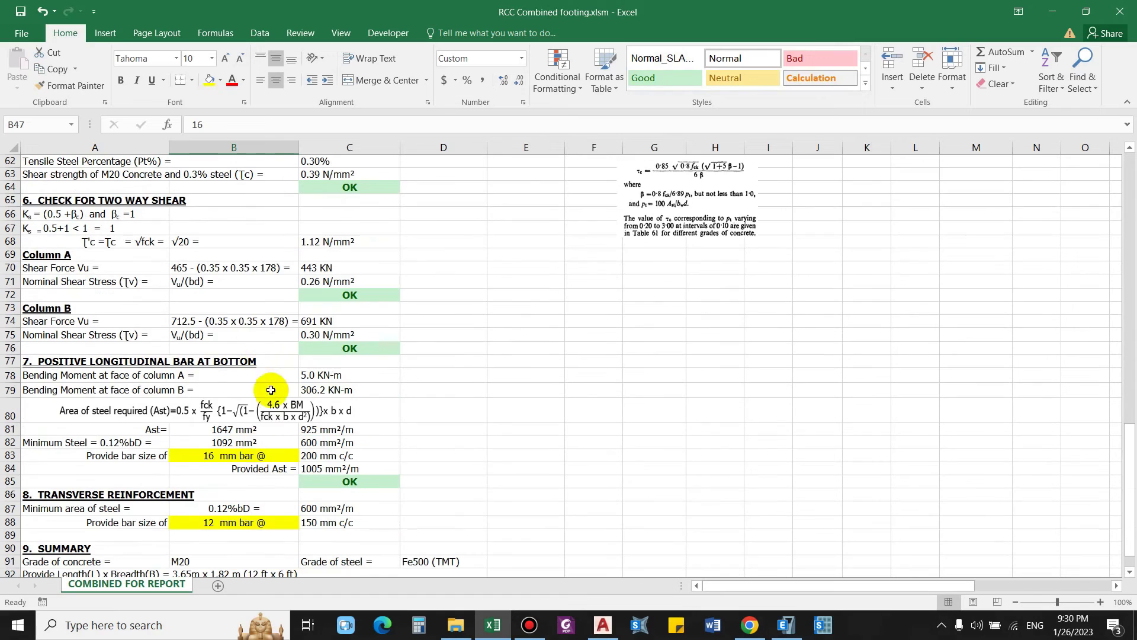
pyautogui.click(249, 458)
pyautogui.scroll(-3, 385, 453)
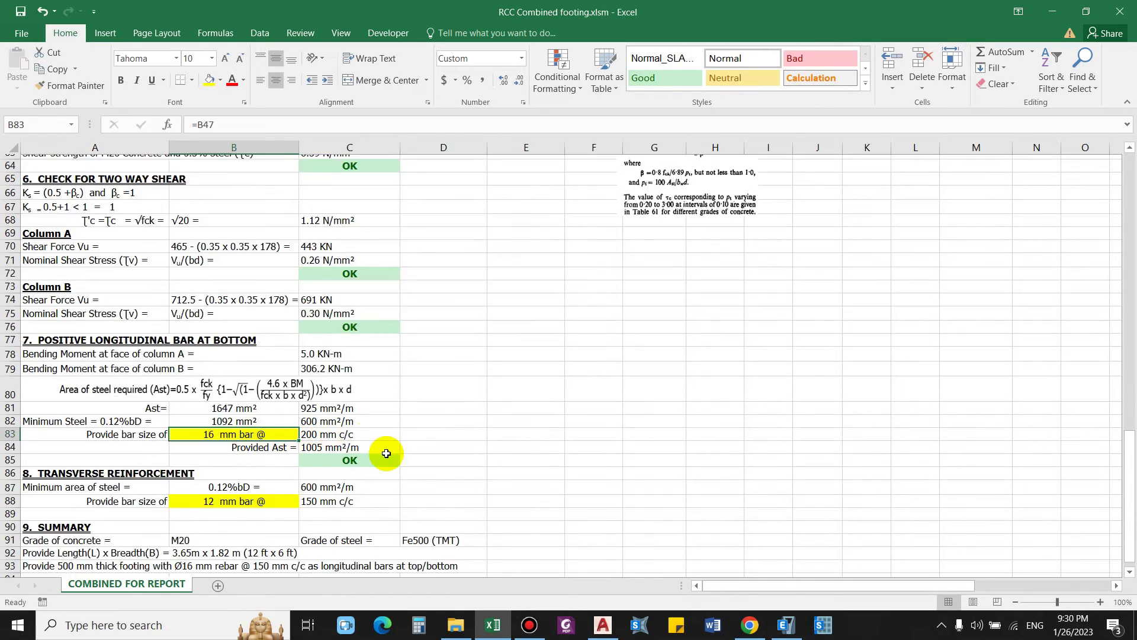
pyautogui.write('2')
pyautogui.press('Return')
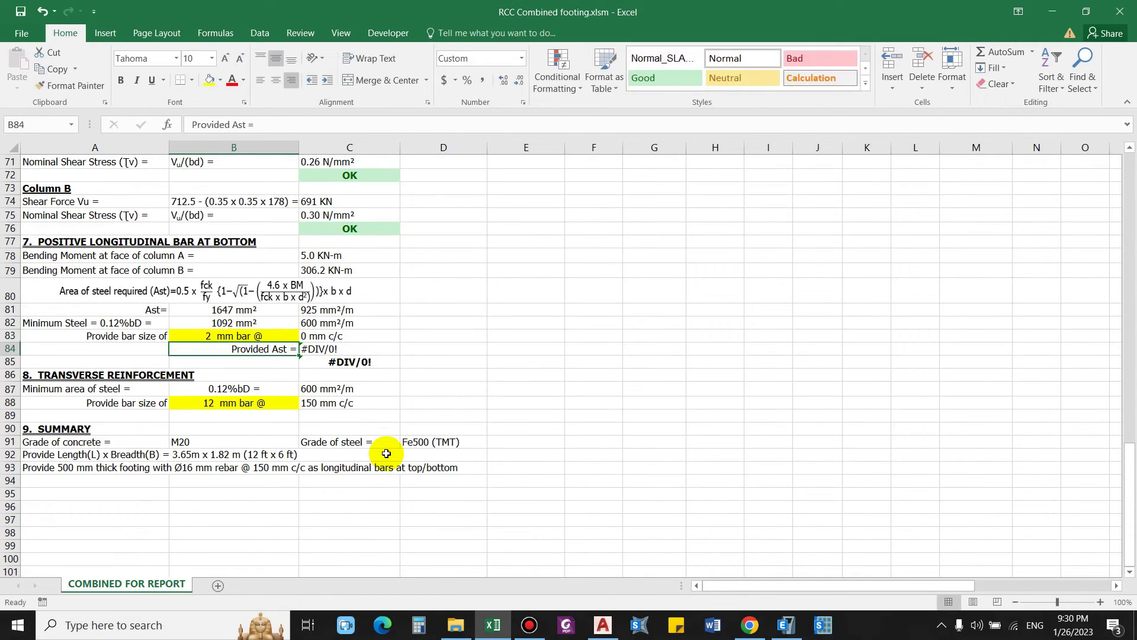
pyautogui.hotkey('ctrl', 'z')
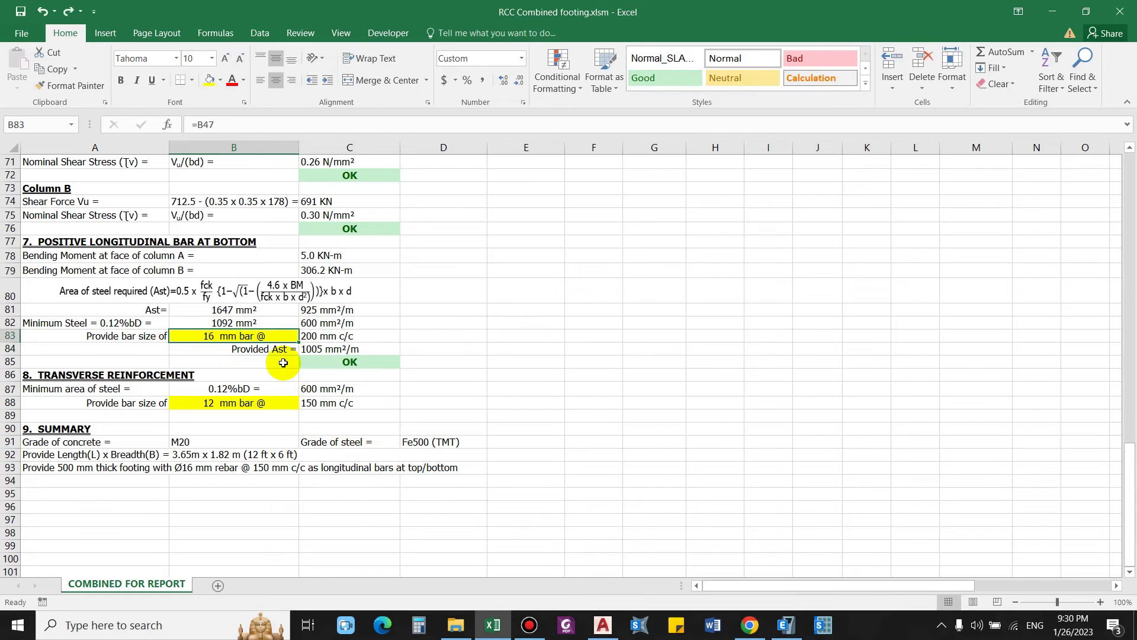
pyautogui.write('12')
pyautogui.press('Return')
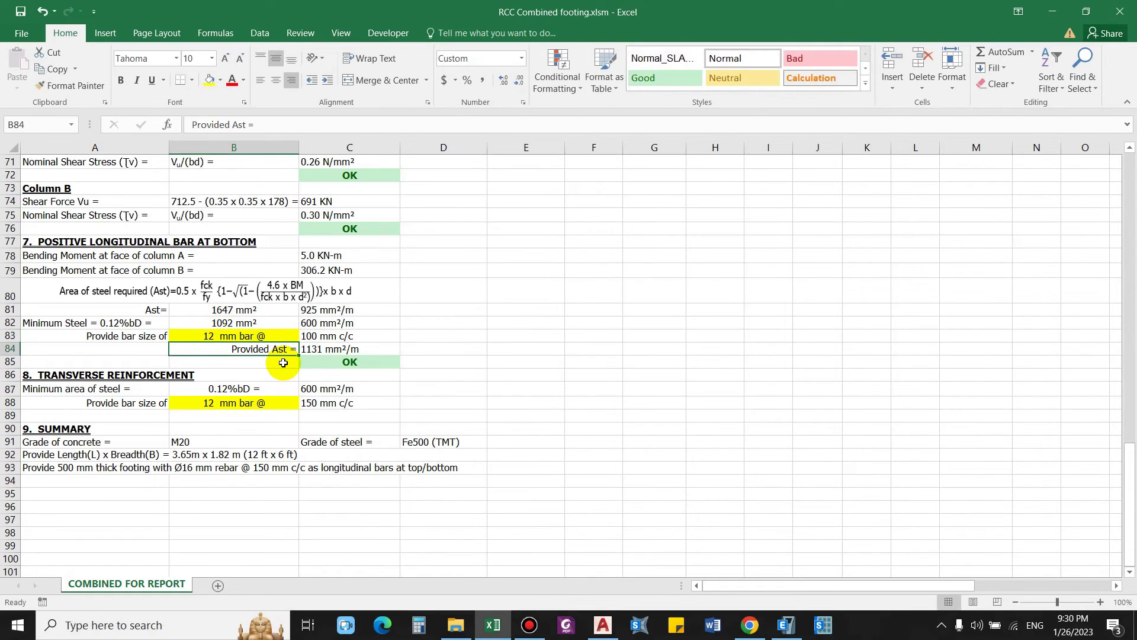
pyautogui.hotkey('ctrl', 'z')
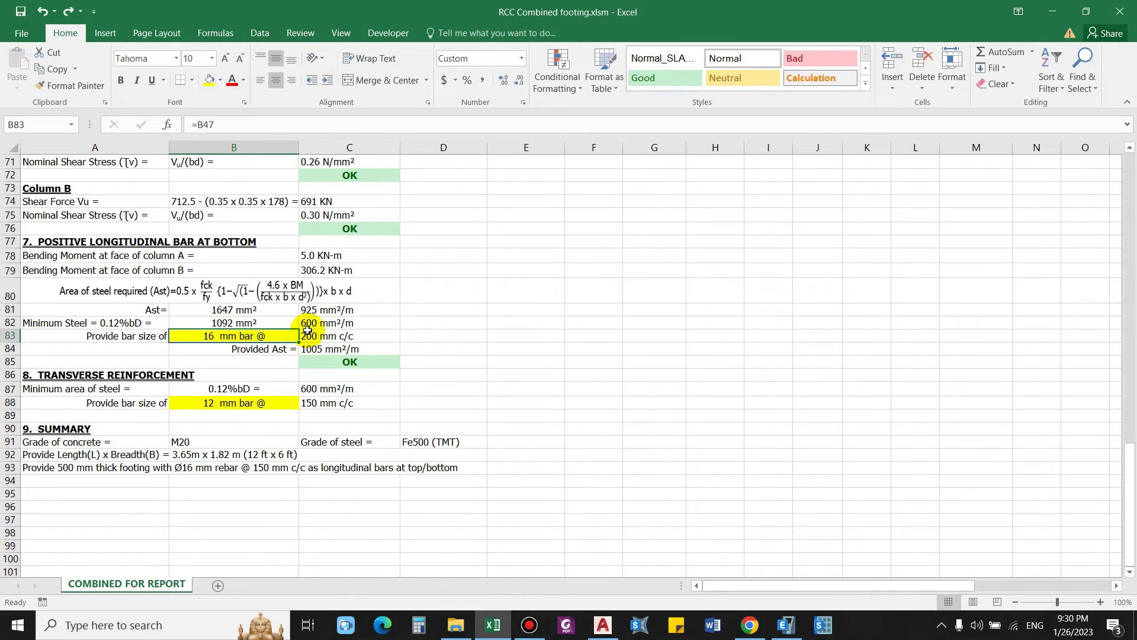
# - Set the rounding significance in the FLOOR formula for the positive bottom bar spacing to 150
pyautogui.click(286, 350)
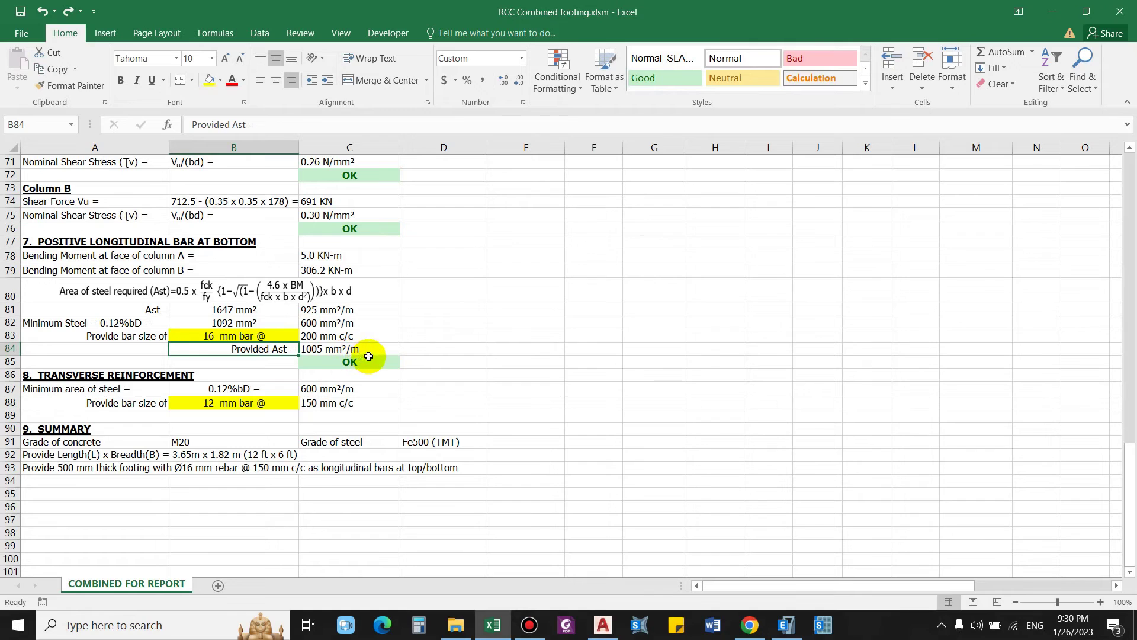
pyautogui.click(367, 336)
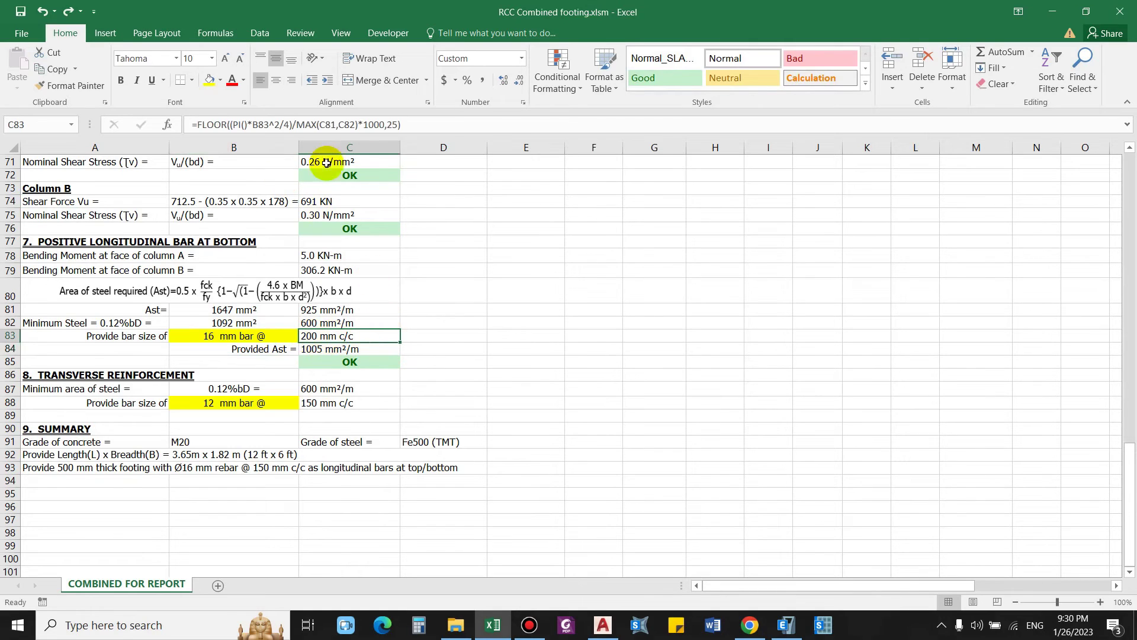
pyautogui.doubleClick(391, 123)
pyautogui.press('BackSpace')
pyautogui.write('1')
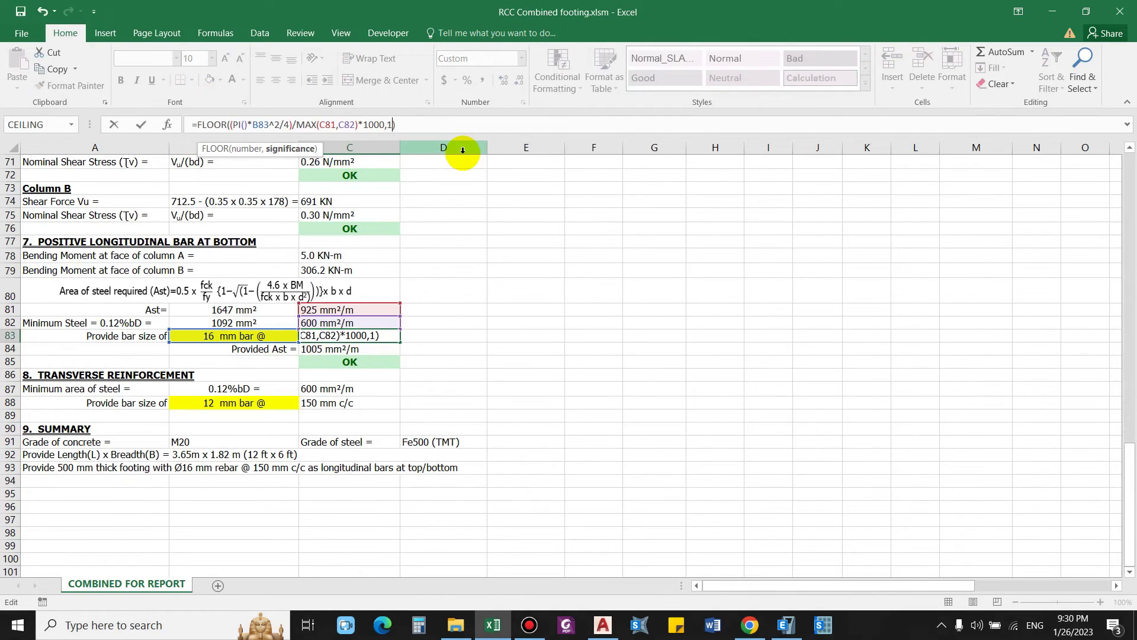
pyautogui.write('50')
pyautogui.press('Return')
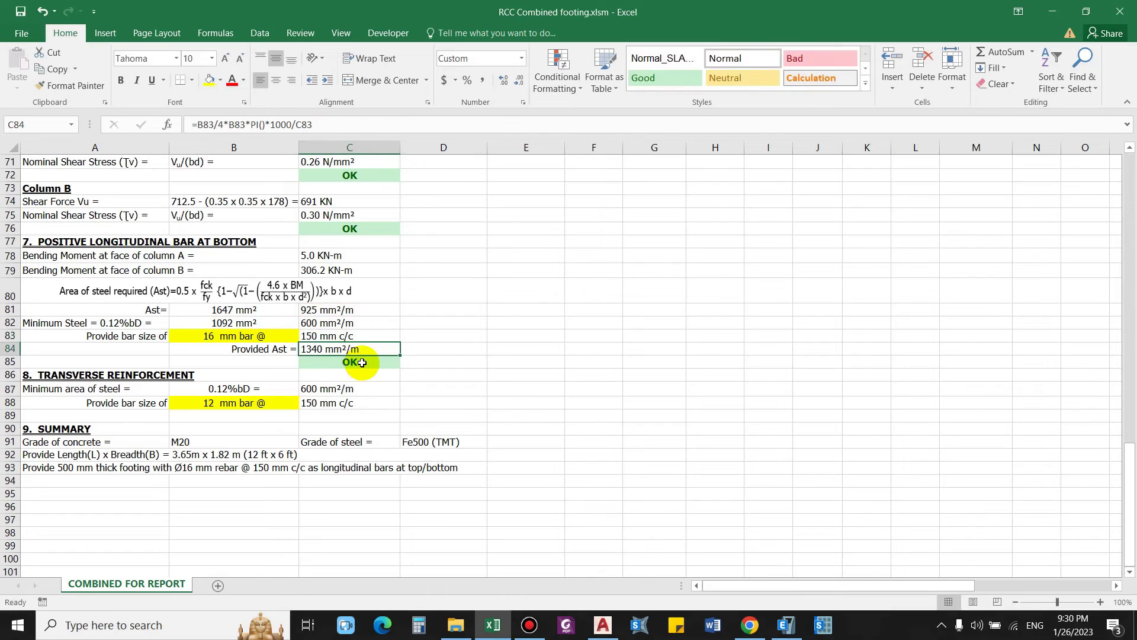
# - Examine the transverse reinforcement section: the 0.12%bD minimum steel formula, the bar size and the bar spacing formula
pyautogui.click(30, 373)
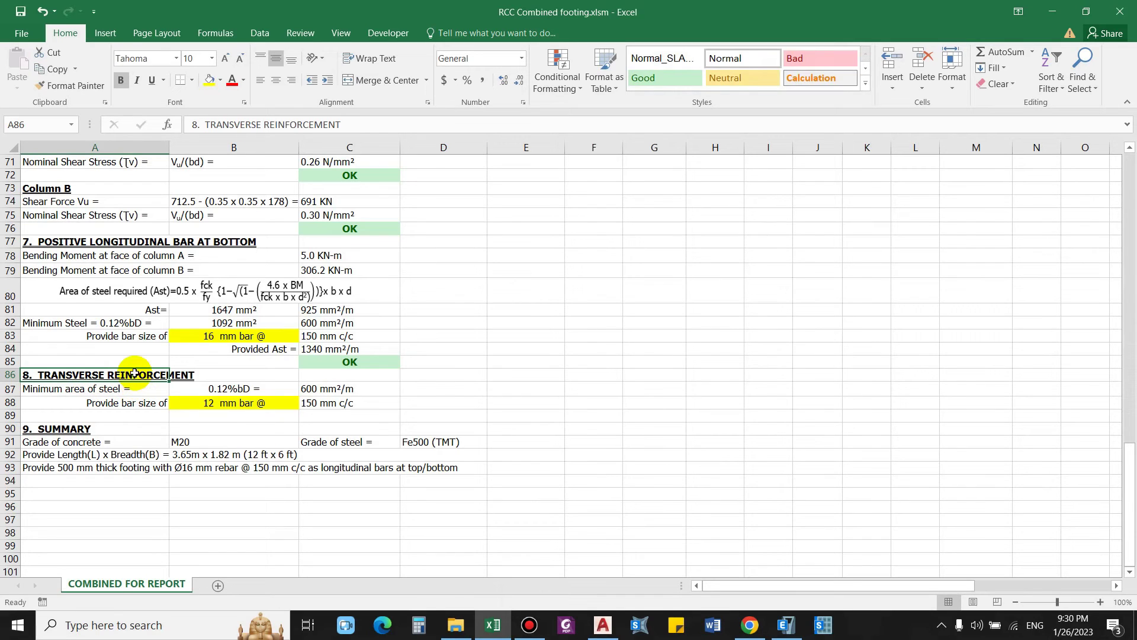
pyautogui.click(53, 390)
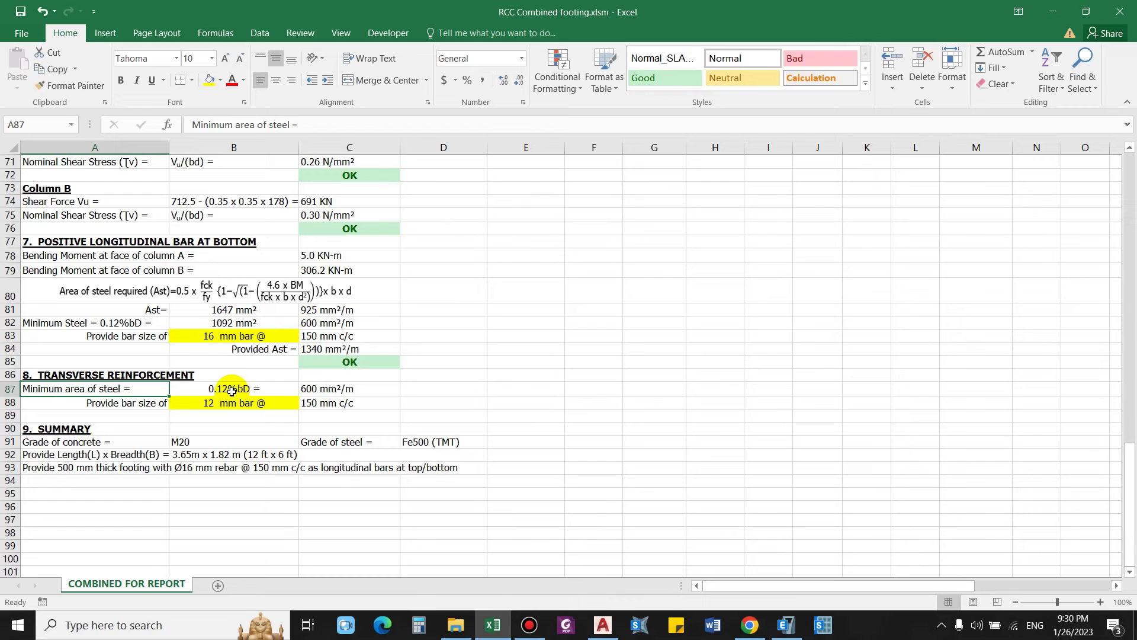
pyautogui.click(355, 389)
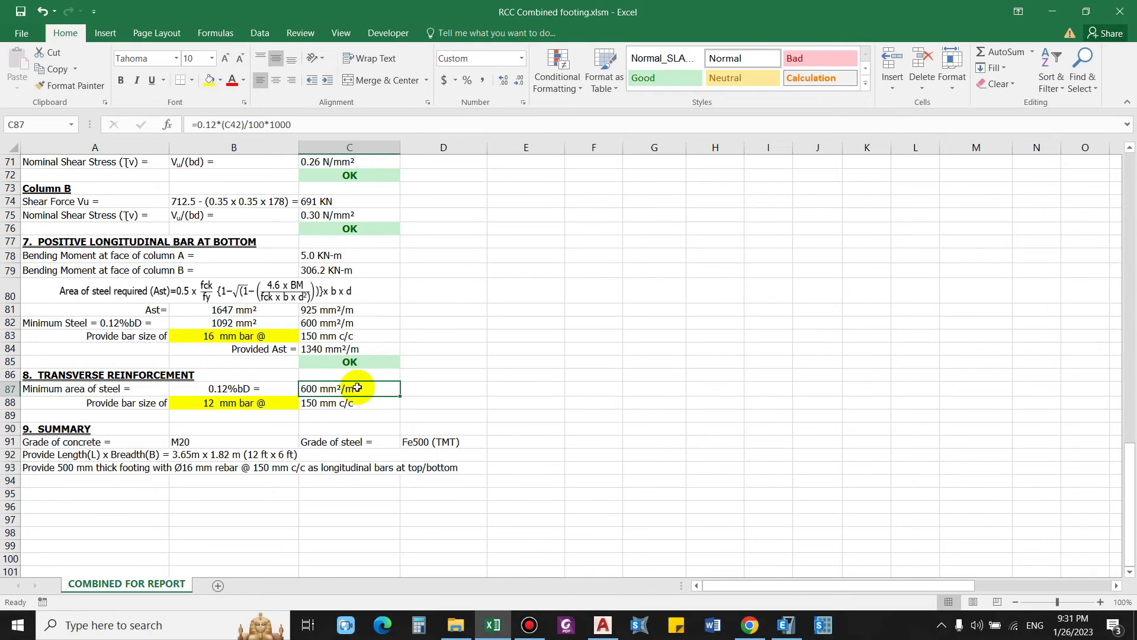
pyautogui.click(121, 404)
pyautogui.click(246, 407)
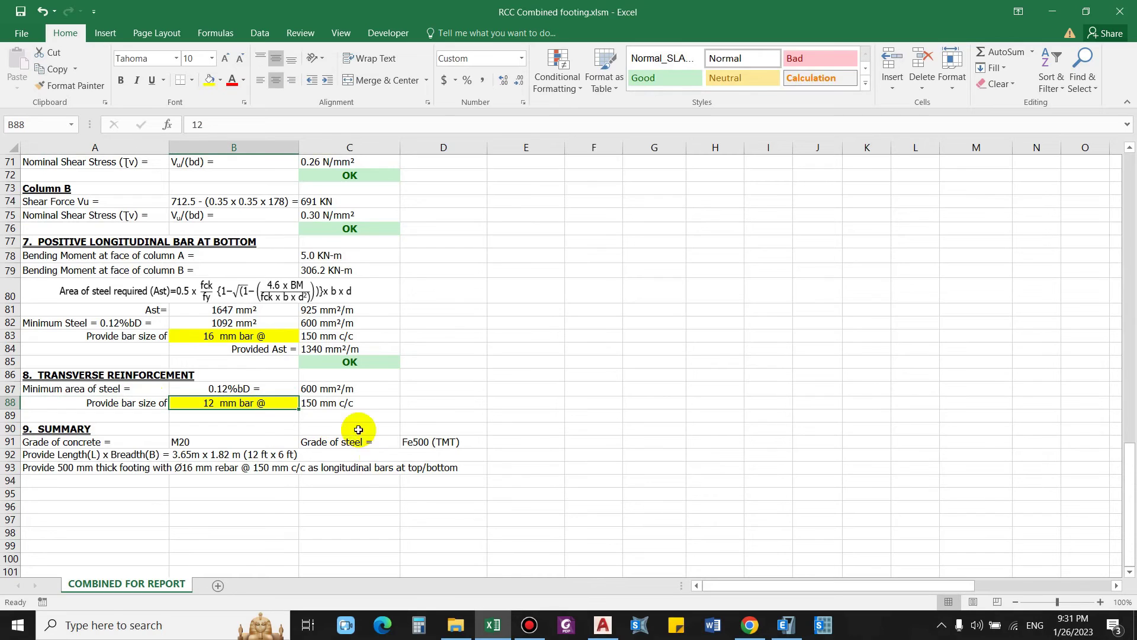
pyautogui.click(320, 404)
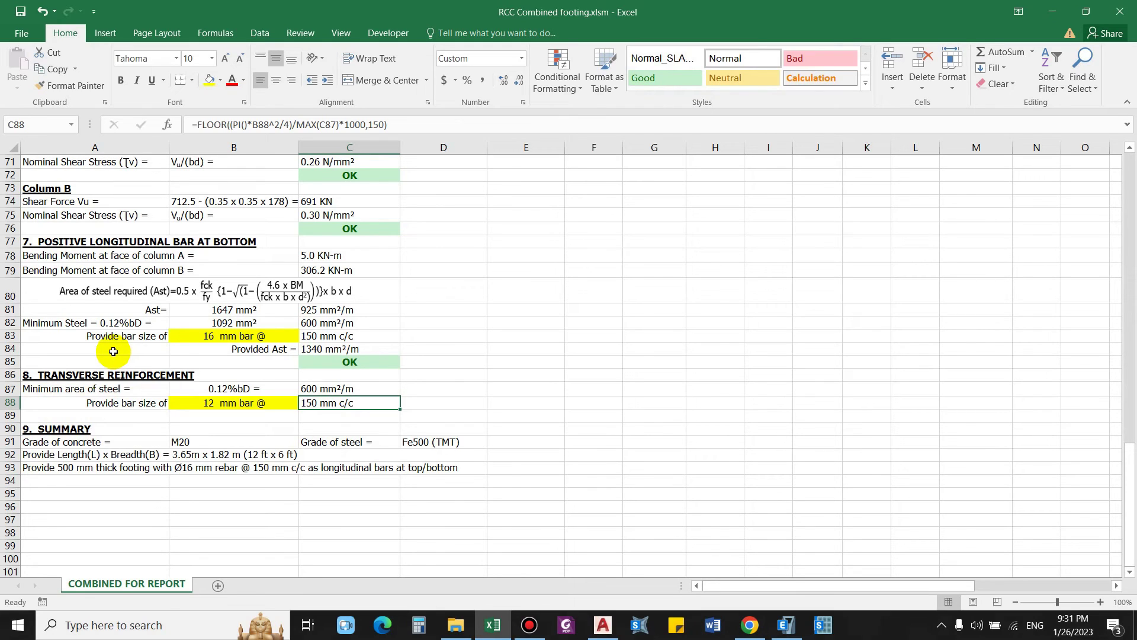
# - Review the summary's material grades and the CONCATENATE formulas for the footing dimensions, thickness and longitudinal bars
pyautogui.click(64, 421)
pyautogui.click(46, 440)
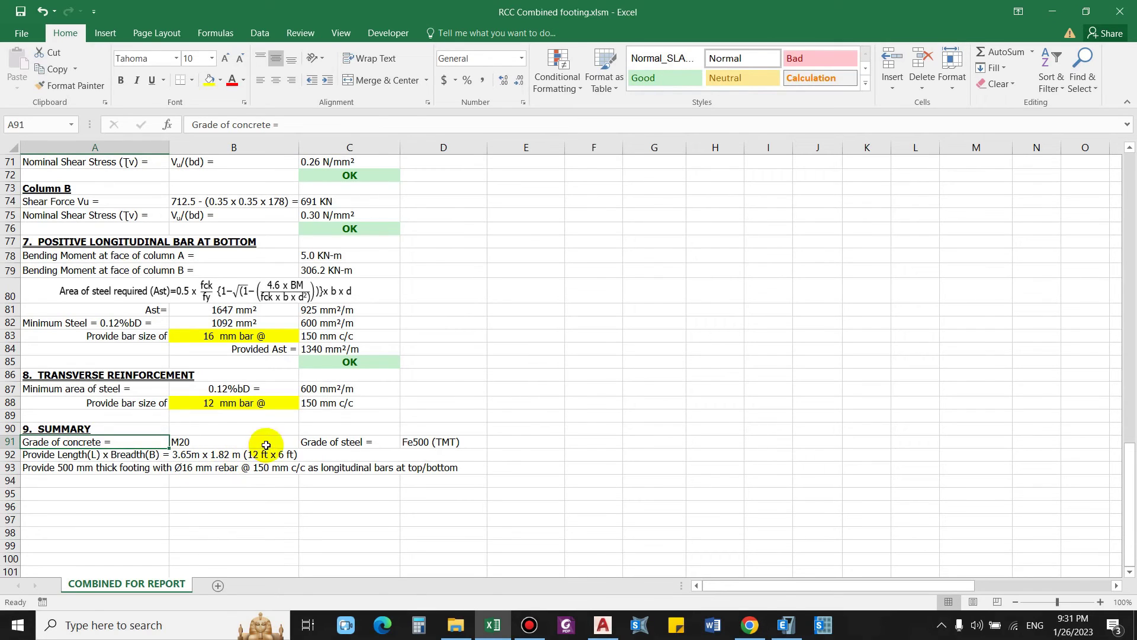
pyautogui.click(56, 454)
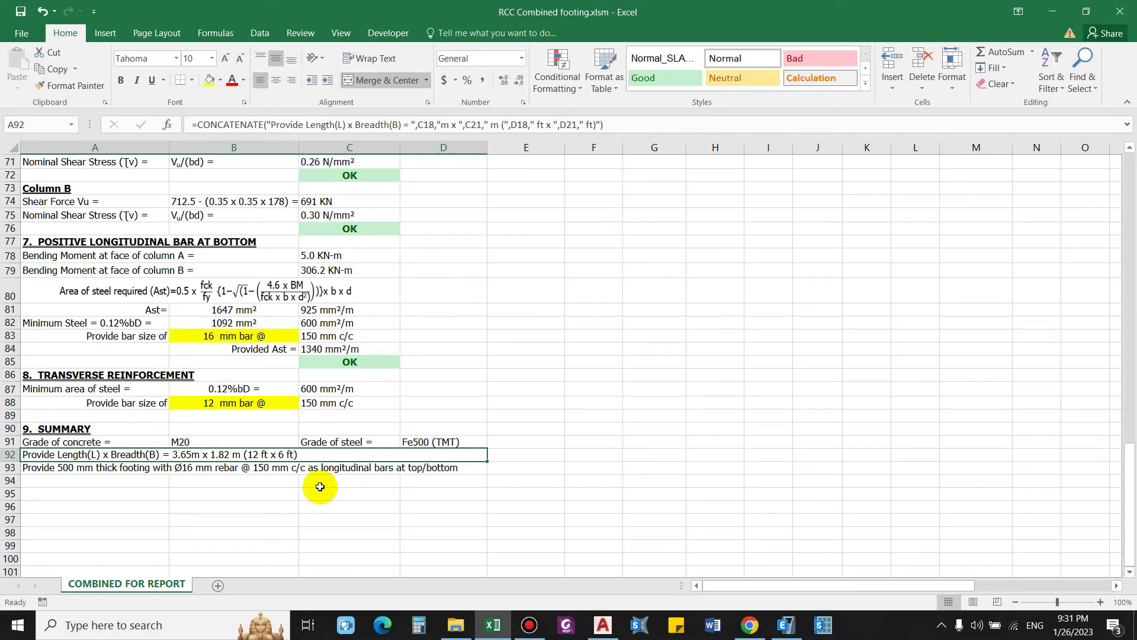
pyautogui.click(36, 469)
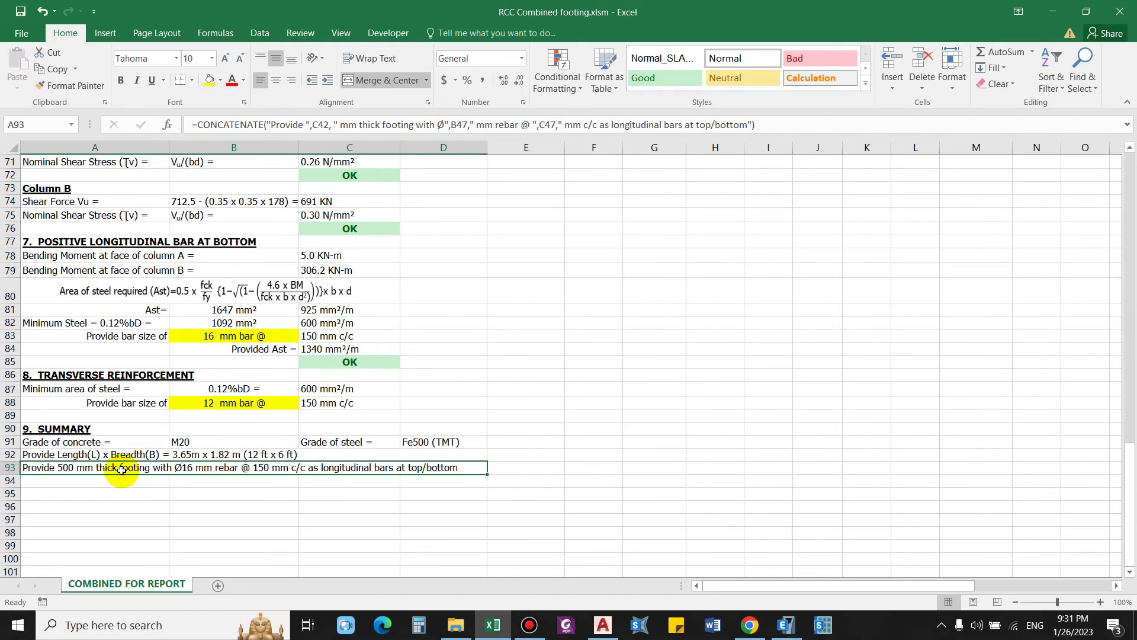
# - Copy the whole combined footing calculation, starting at the Design Data section, with the sheet's copy macro
pyautogui.scroll(14, 121, 470)
pyautogui.scroll(9, 196, 402)
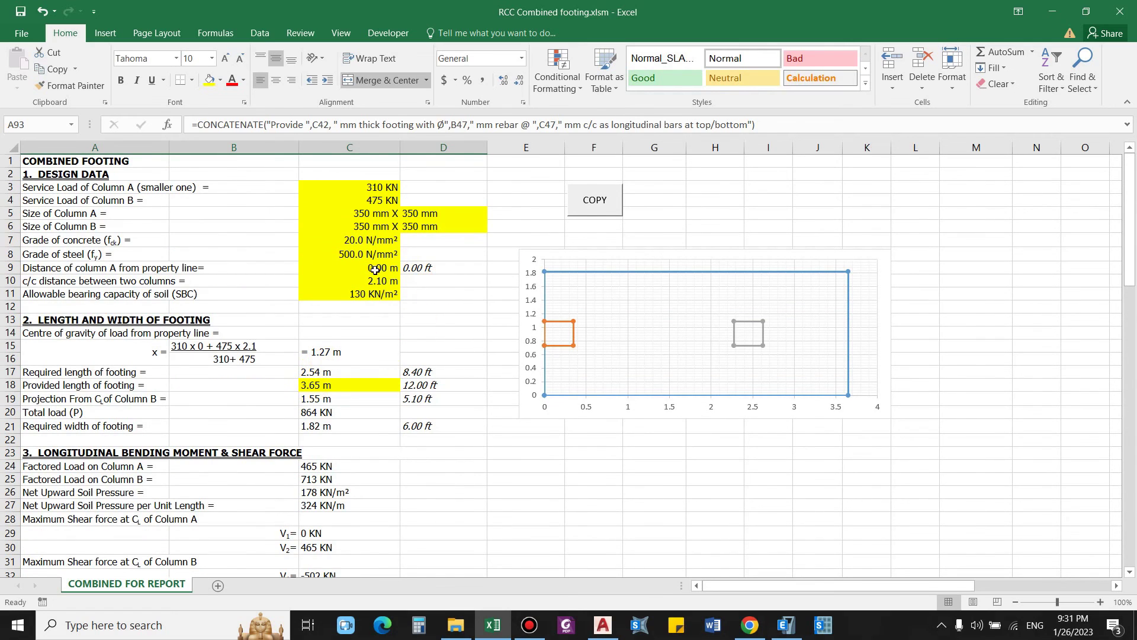
pyautogui.click(592, 202)
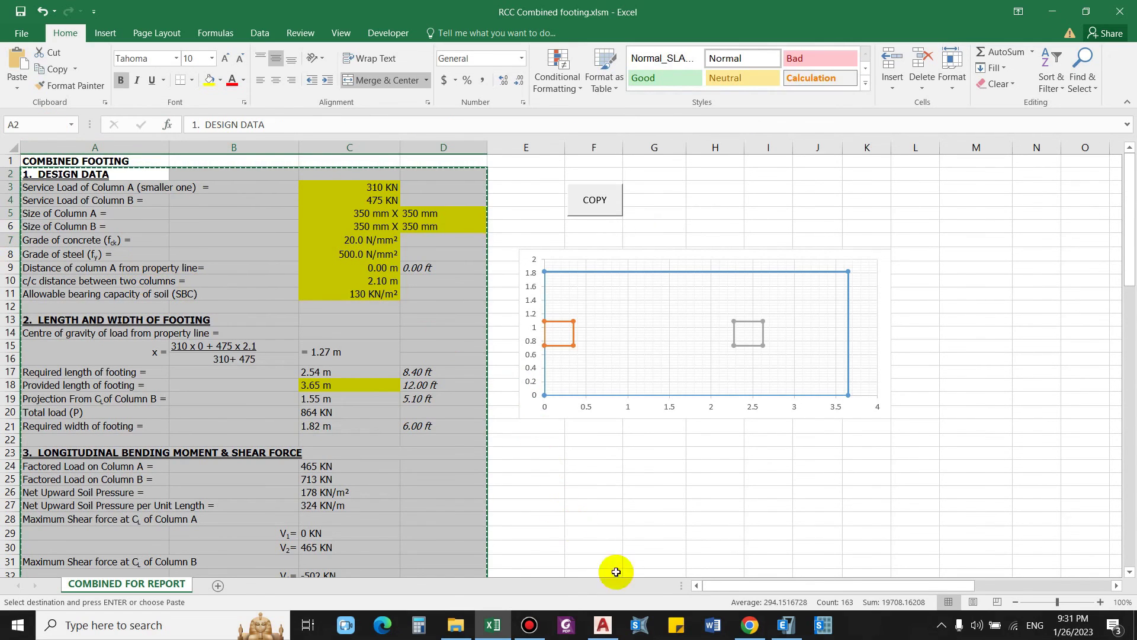
# - Switch to the structure report in Word, paste the calculation below the "Sampled Design of Combined Footing" heading, and check the pasted pages
pyautogui.rightClick(713, 625)
pyautogui.click(1065, 8)
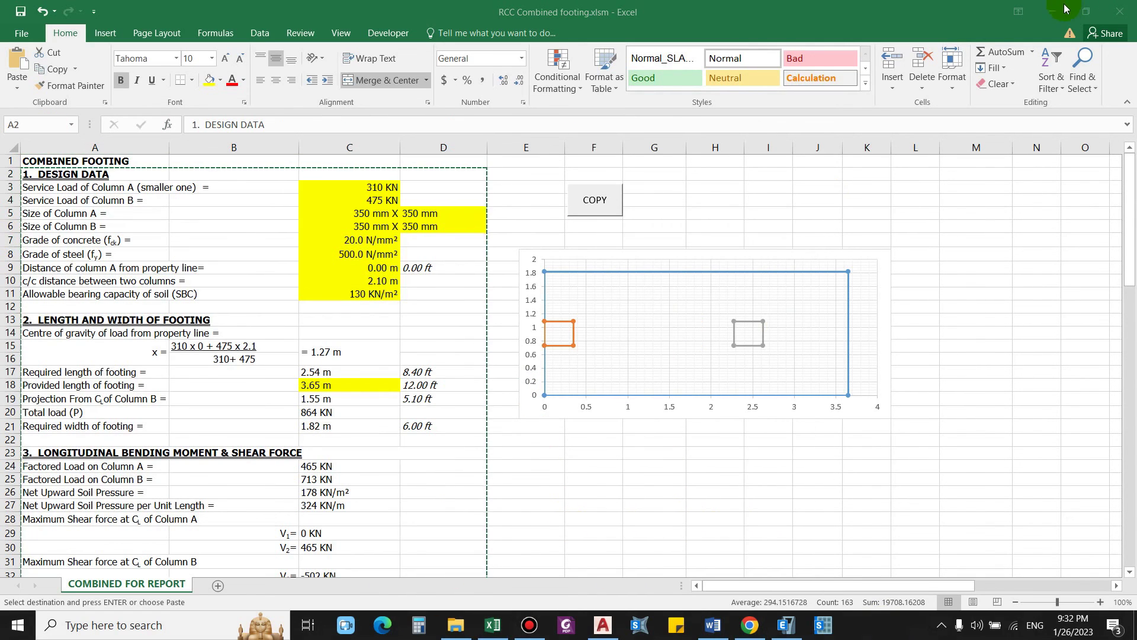
pyautogui.click(713, 625)
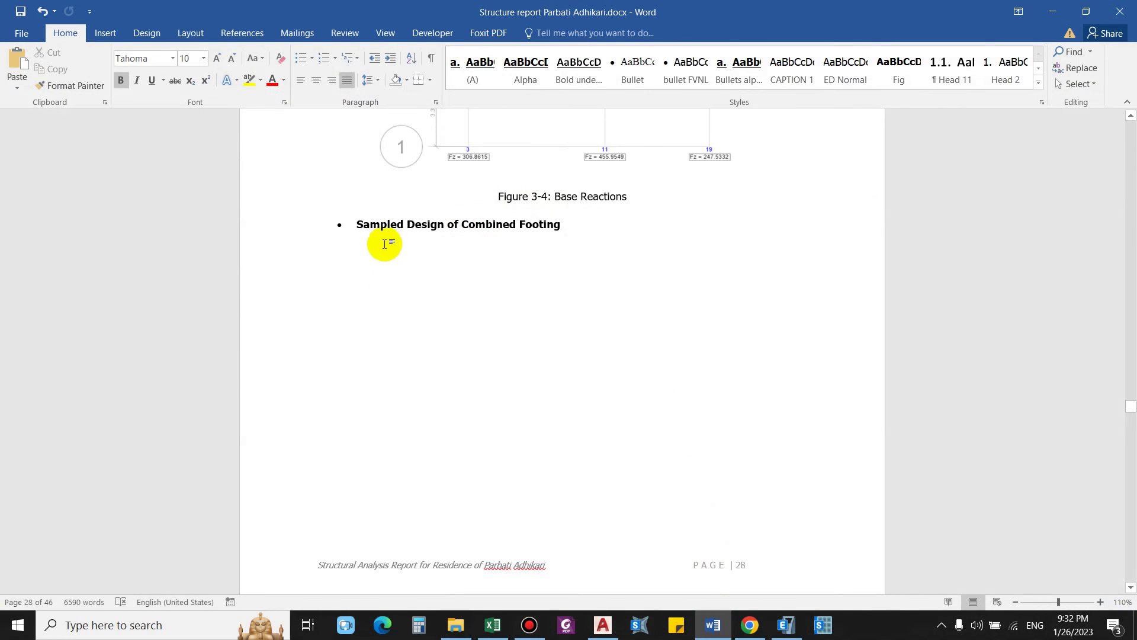
pyautogui.rightClick(348, 276)
pyautogui.click(373, 332)
pyautogui.scroll(-5, 571, 326)
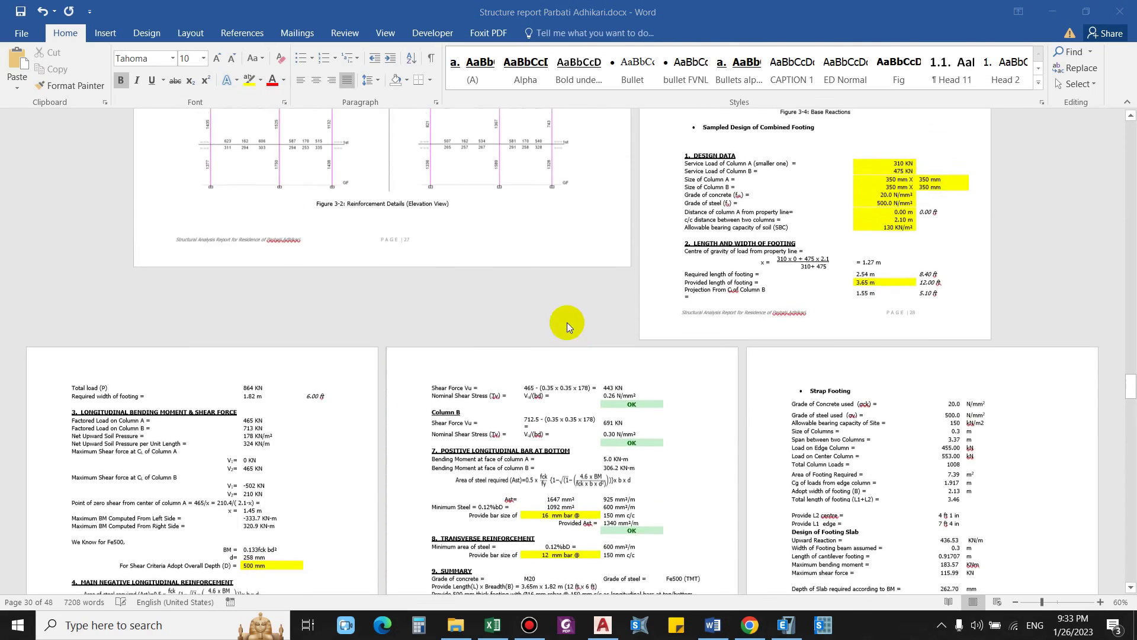
pyautogui.scroll(3, 766, 296)
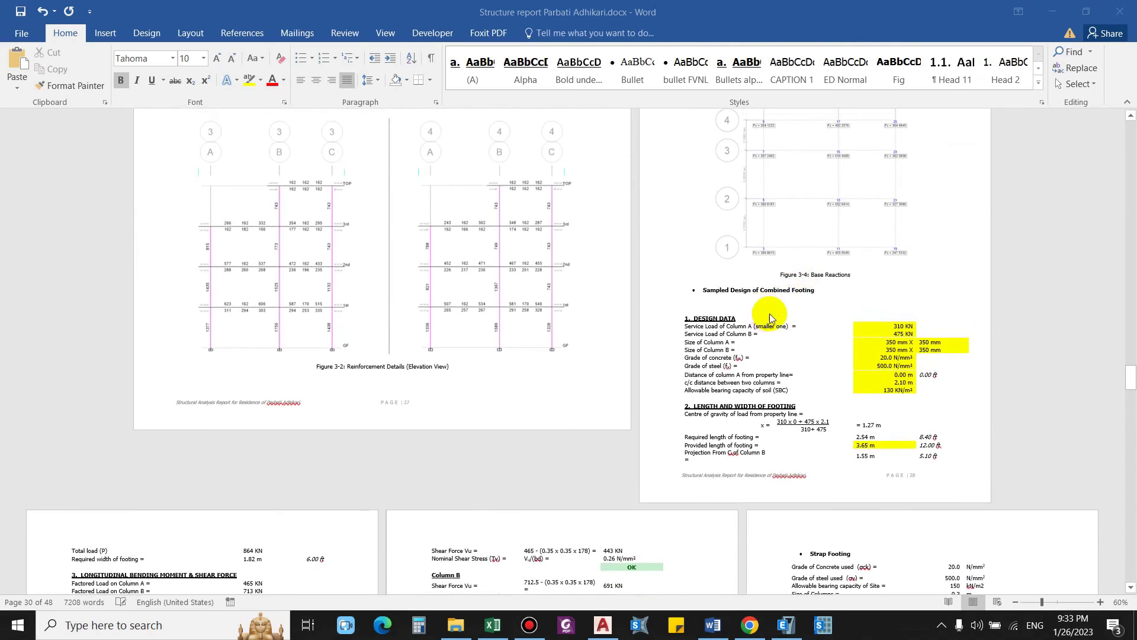
pyautogui.scroll(-4, 804, 295)
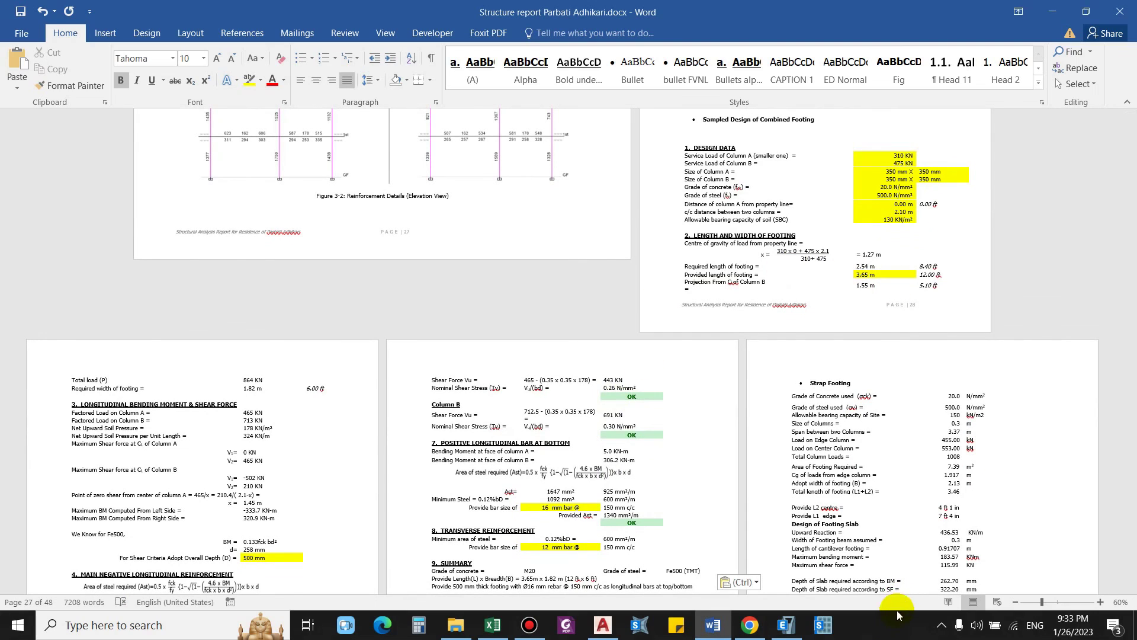